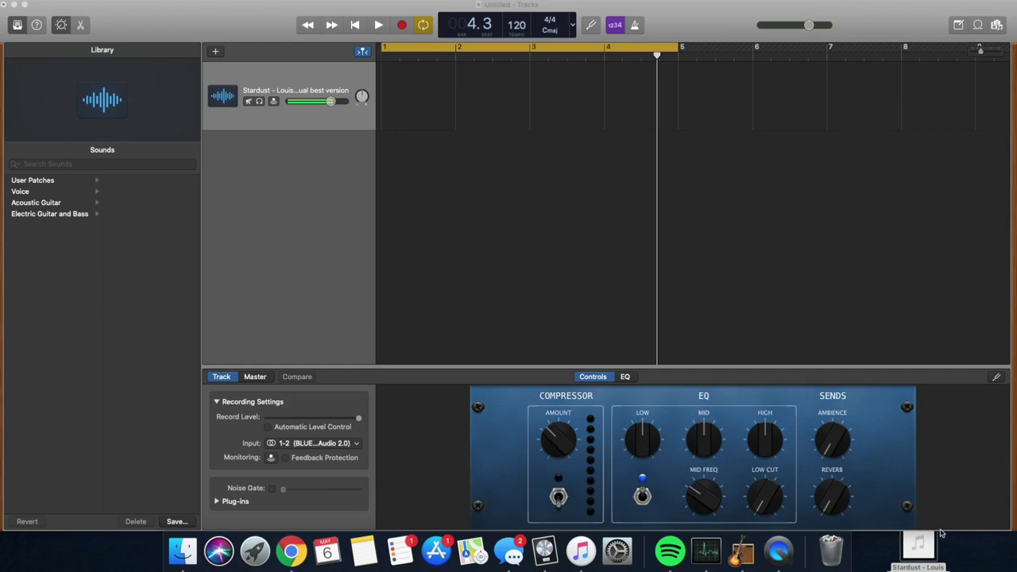
- Place the Stardust audio file from the desktop on the audio track, starting at bar 1
{"action": "mouse_move", "coordinate": [931, 547]}
{"action": "left_click_drag", "start_coordinate": [922, 554], "coordinate": [407, 115]}
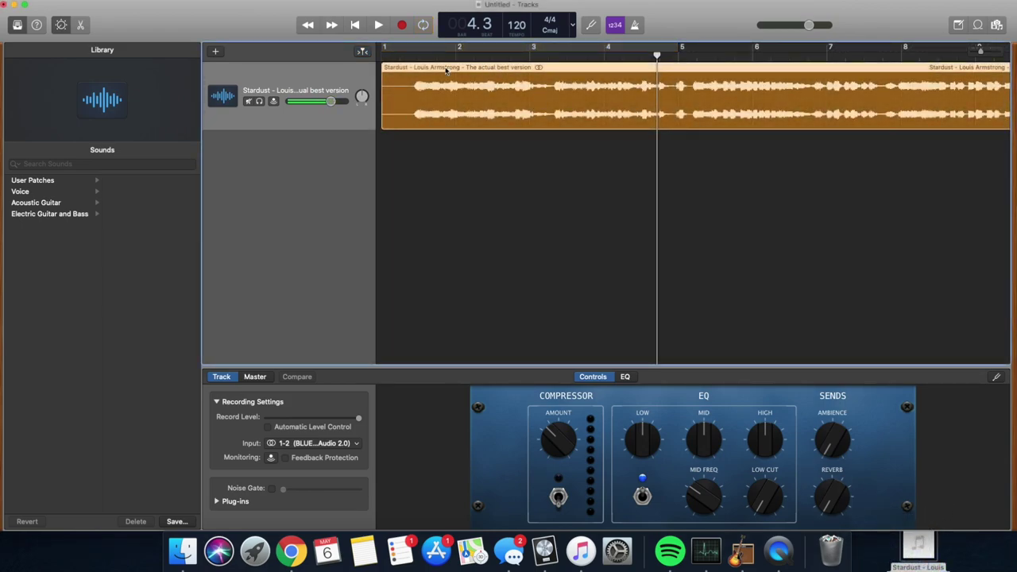
{"action": "left_click", "coordinate": [633, 27]}
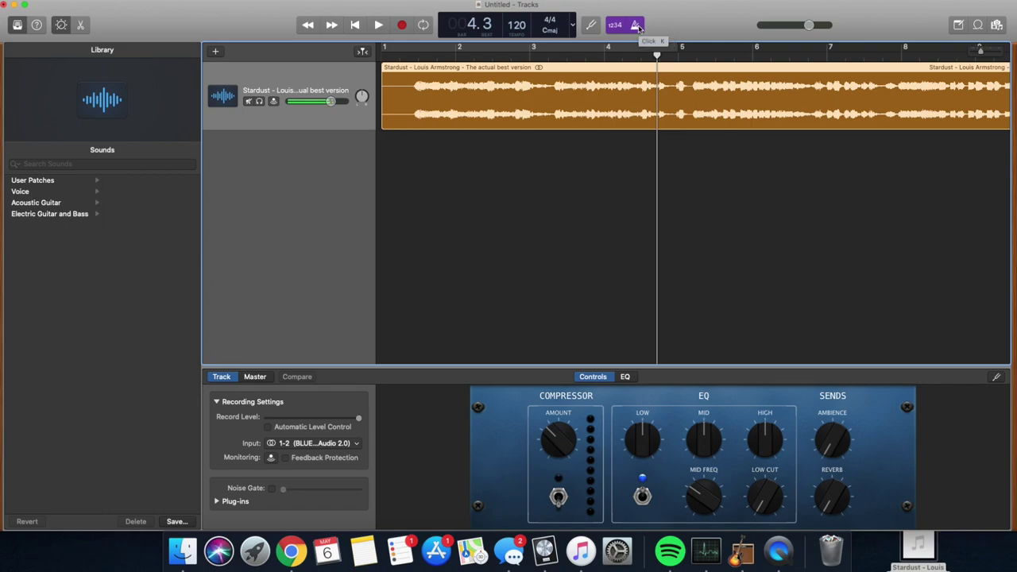
{"action": "left_click", "coordinate": [635, 27]}
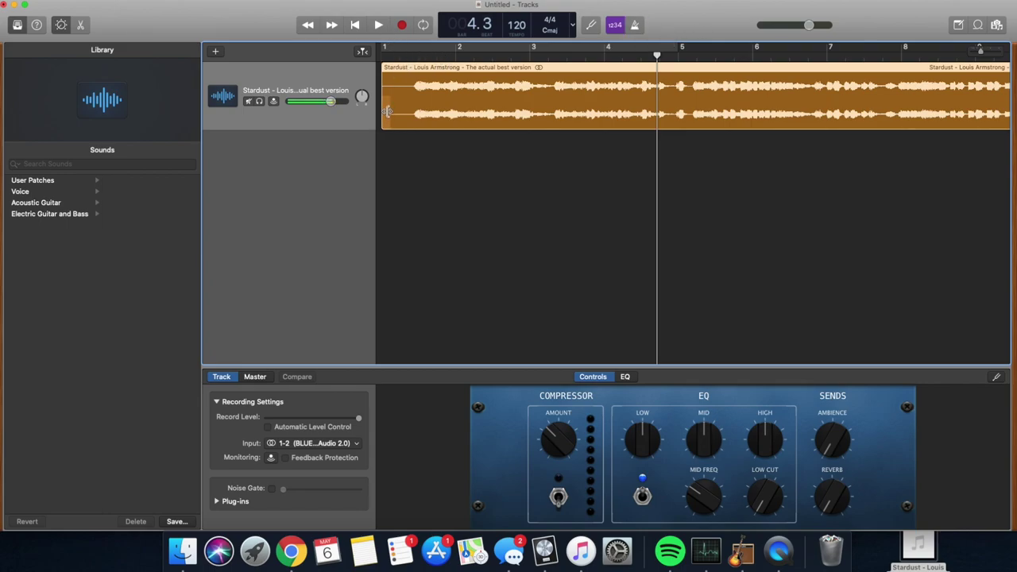
- Play the start of the Stardust region and trim off the silence before the music begins
{"action": "left_click", "coordinate": [410, 57]}
{"action": "key", "text": "space"}
{"action": "key", "text": "space"}
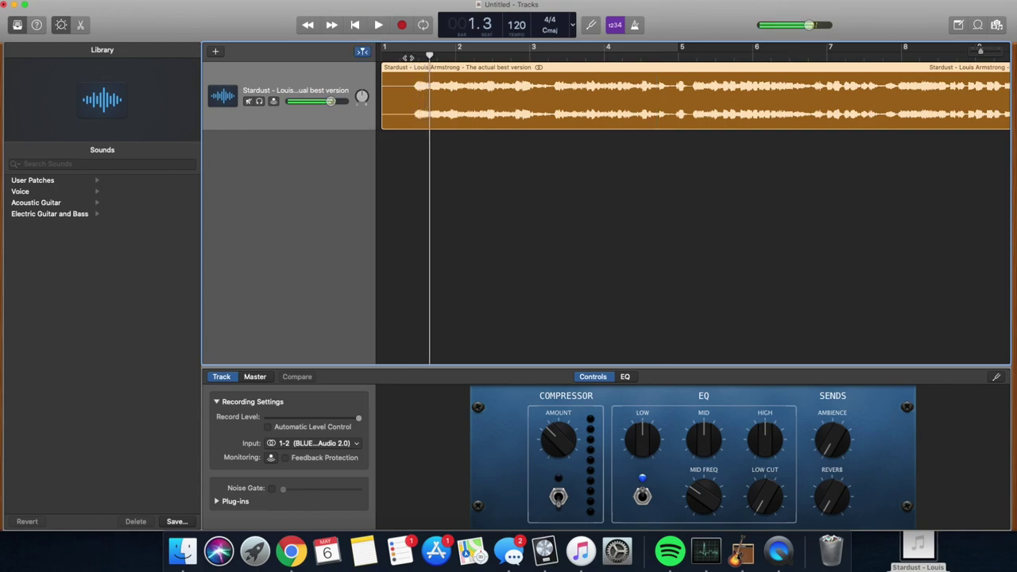
{"action": "scroll", "coordinate": [389, 123], "scroll_direction": "up", "scroll_amount": 5}
{"action": "scroll", "coordinate": [389, 124], "scroll_direction": "left", "scroll_amount": 3}
{"action": "scroll", "coordinate": [390, 122], "scroll_direction": "left", "scroll_amount": 5}
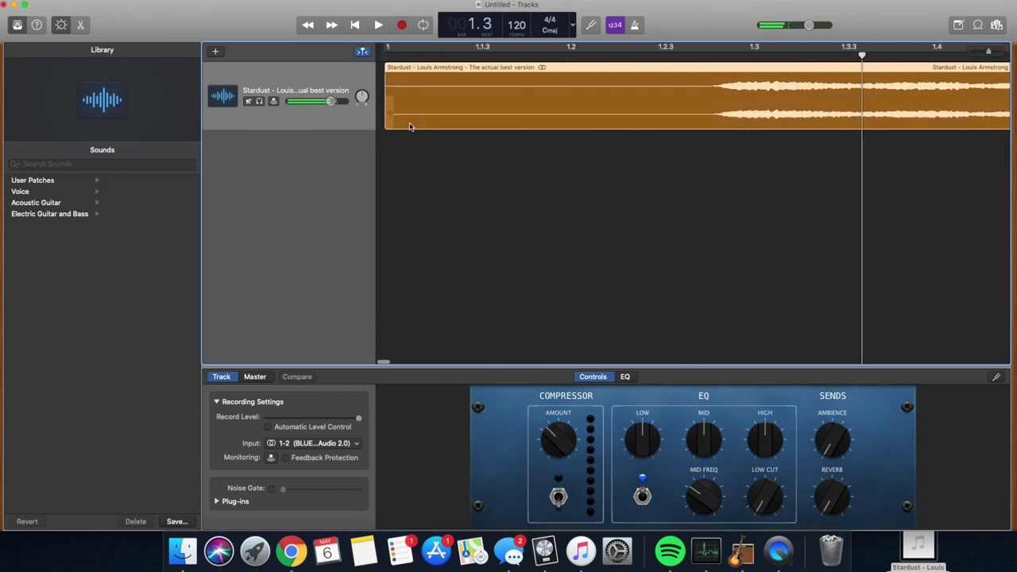
{"action": "left_click_drag", "start_coordinate": [388, 124], "coordinate": [723, 132]}
- Move the trimmed region back so that it starts at bar 1
{"action": "key", "text": "super+Right"}
{"action": "key", "text": "super+Right"}
{"action": "key", "text": "super+Right"}
{"action": "key", "text": "super+Right"}
{"action": "key", "text": "super+Left"}
{"action": "key", "text": "super+Left"}
{"action": "key", "text": "super+Left"}
{"action": "key", "text": "super+Left"}
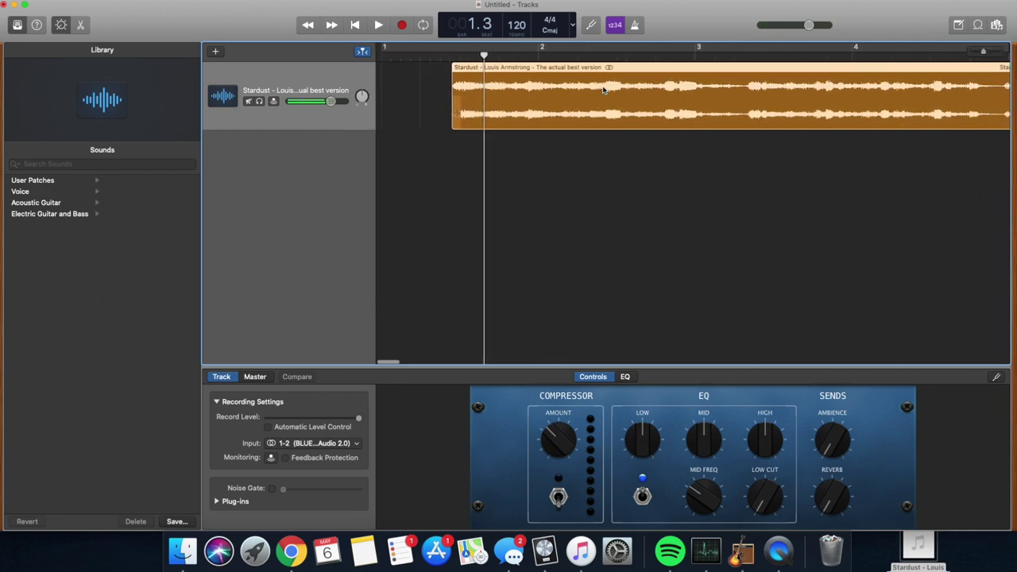
{"action": "left_click_drag", "start_coordinate": [603, 90], "coordinate": [530, 89]}
{"action": "key", "text": "super+Left"}
{"action": "key", "text": "super+Left"}
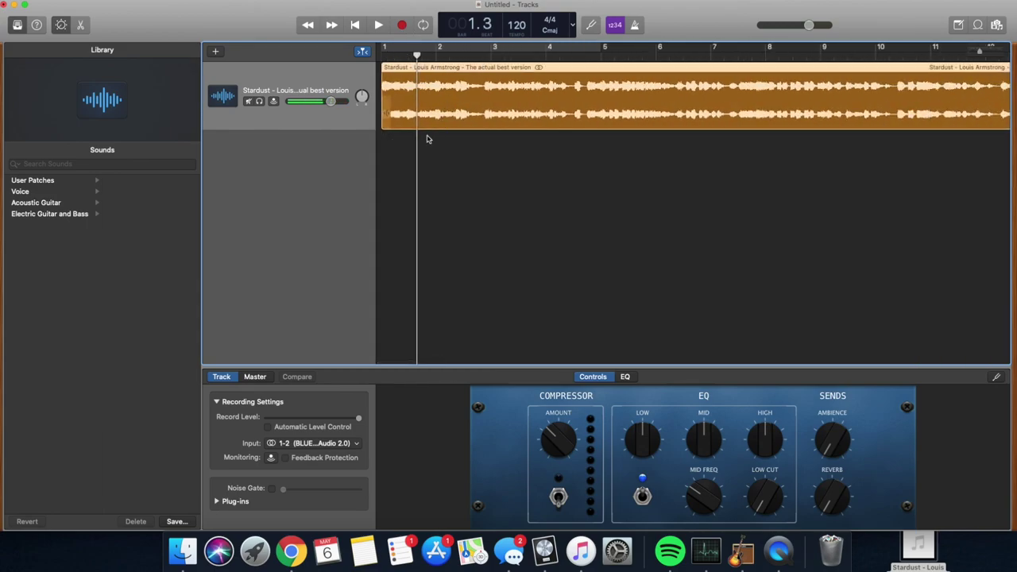
- Play the song from the start, cut the region at the end of the phrase near 4.4, and delete the remainder
{"action": "left_click", "coordinate": [354, 26]}
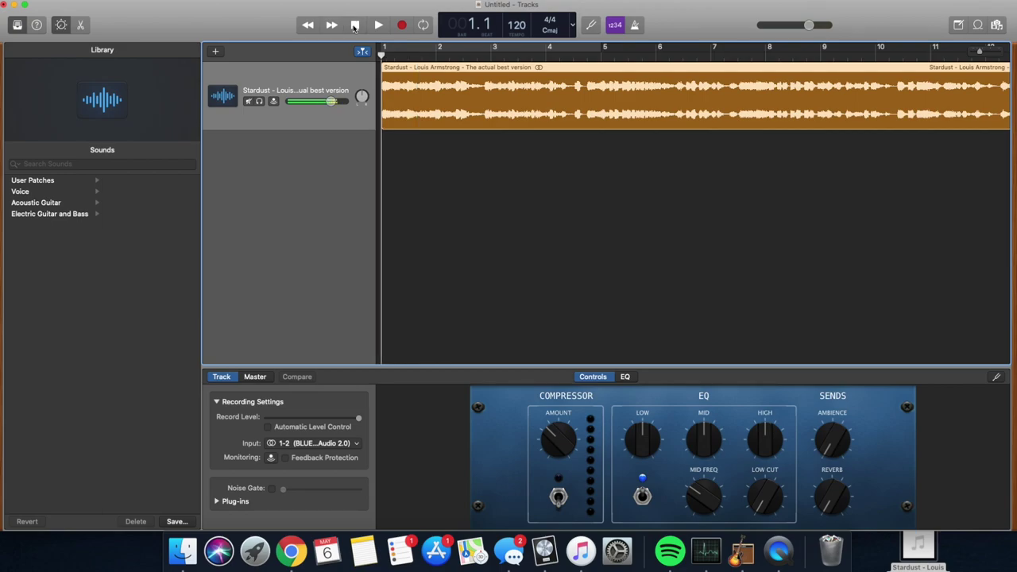
{"action": "key", "text": "space"}
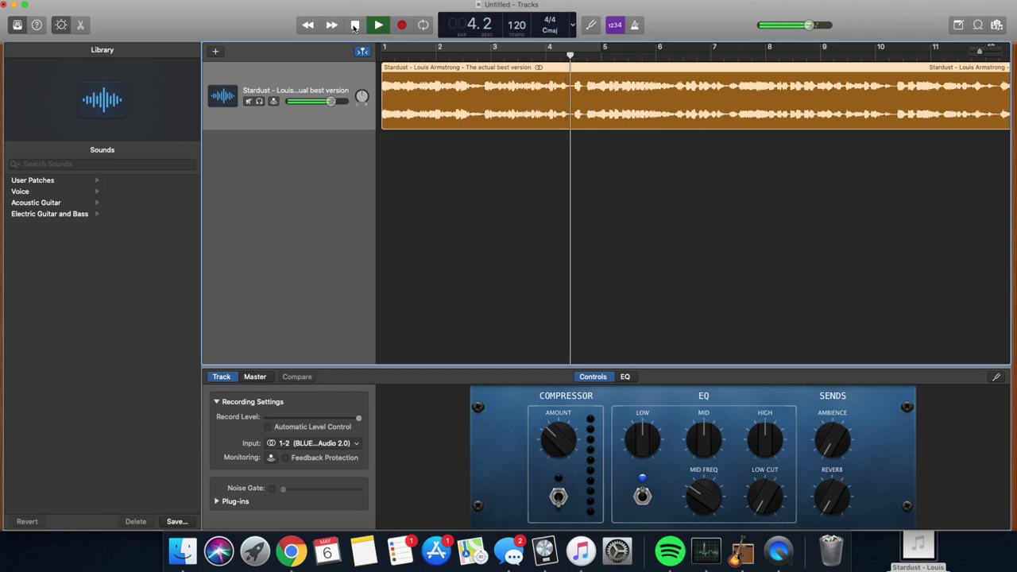
{"action": "left_click", "coordinate": [354, 26]}
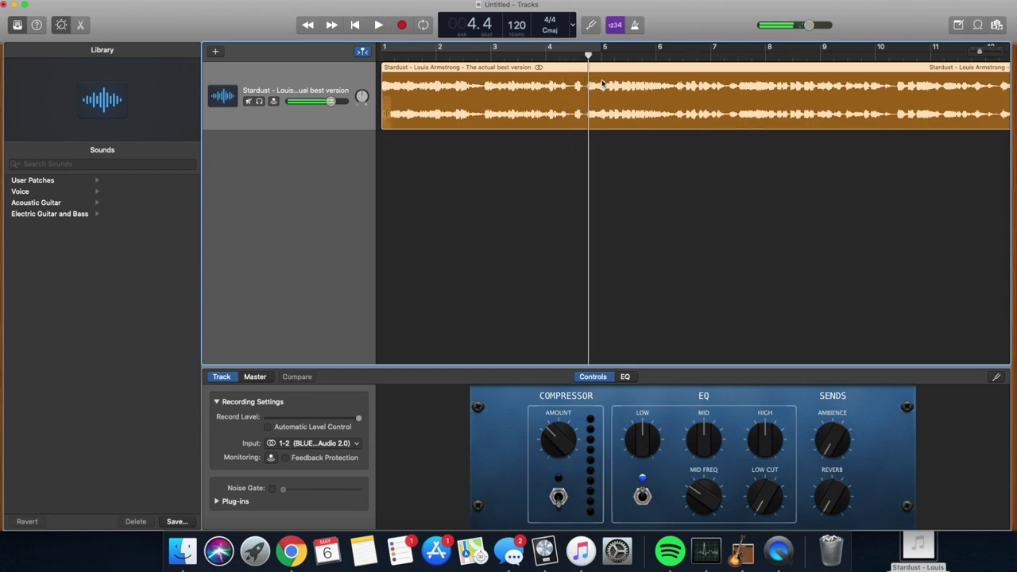
{"action": "scroll", "coordinate": [605, 94], "scroll_direction": "up", "scroll_amount": 5}
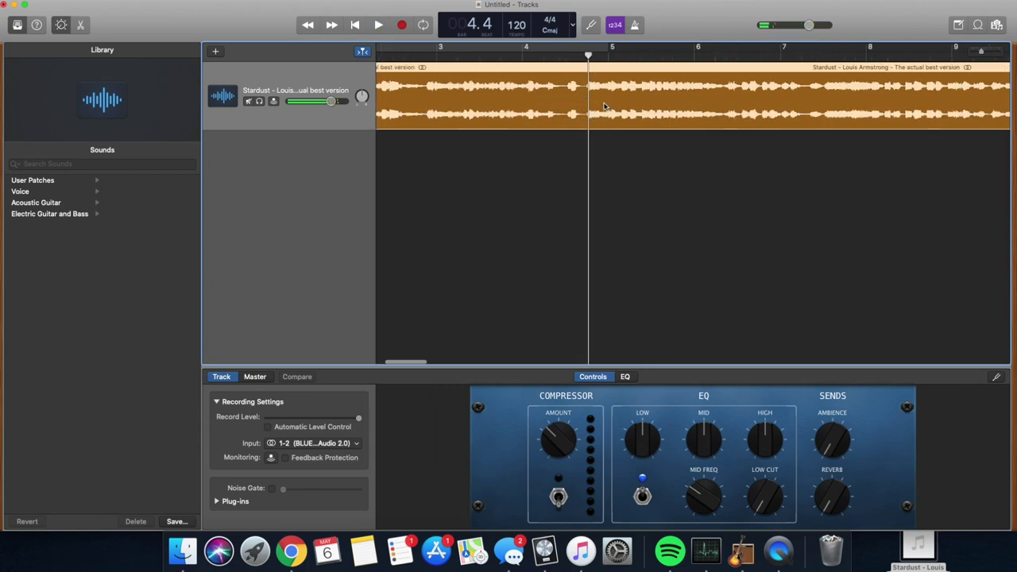
{"action": "left_click_drag", "start_coordinate": [588, 58], "coordinate": [583, 59]}
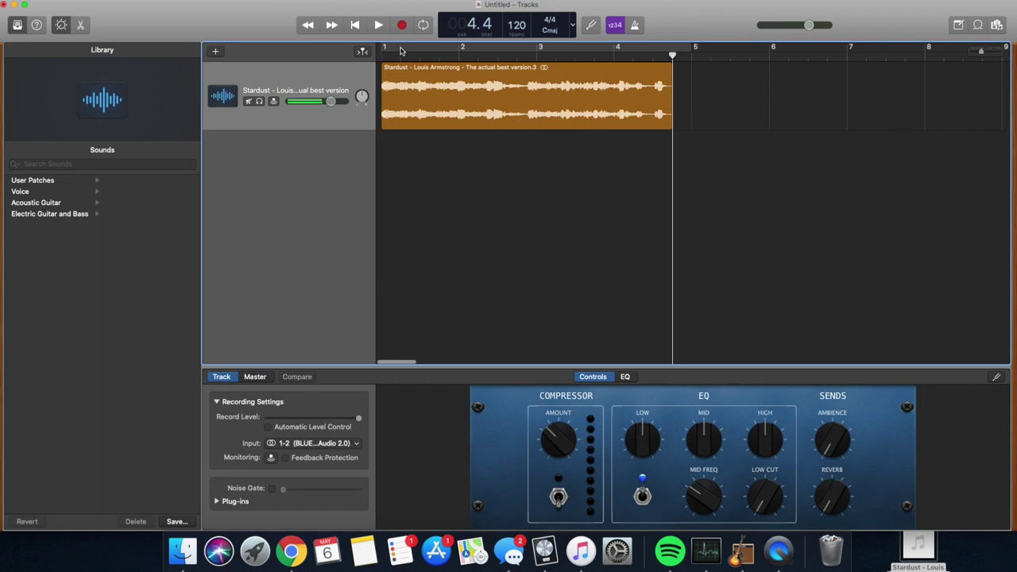
- Turn on the cycle range over bars 1 to 5 and set the project tempo to 128
{"action": "left_click", "coordinate": [400, 48]}
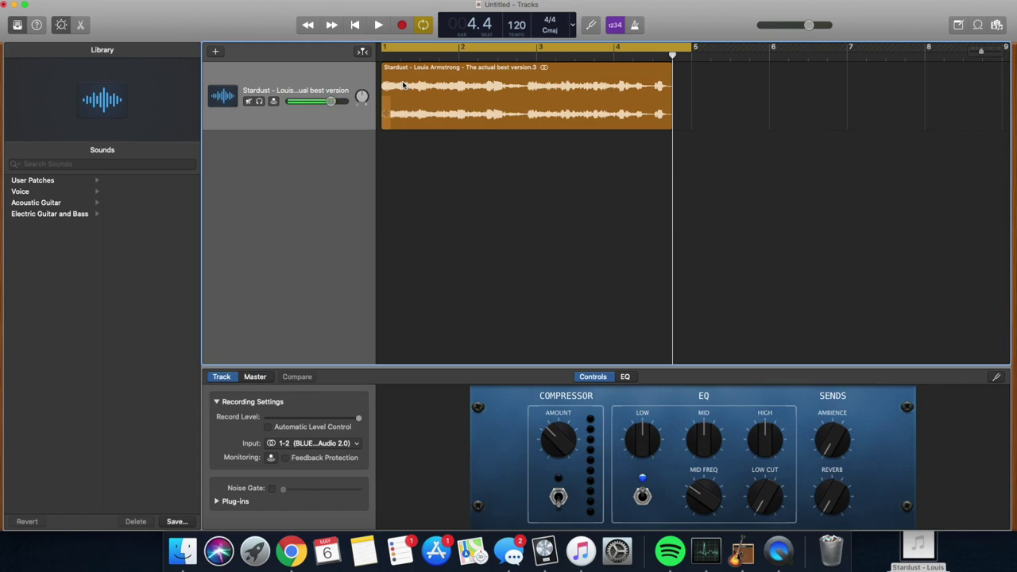
{"action": "key", "text": "space"}
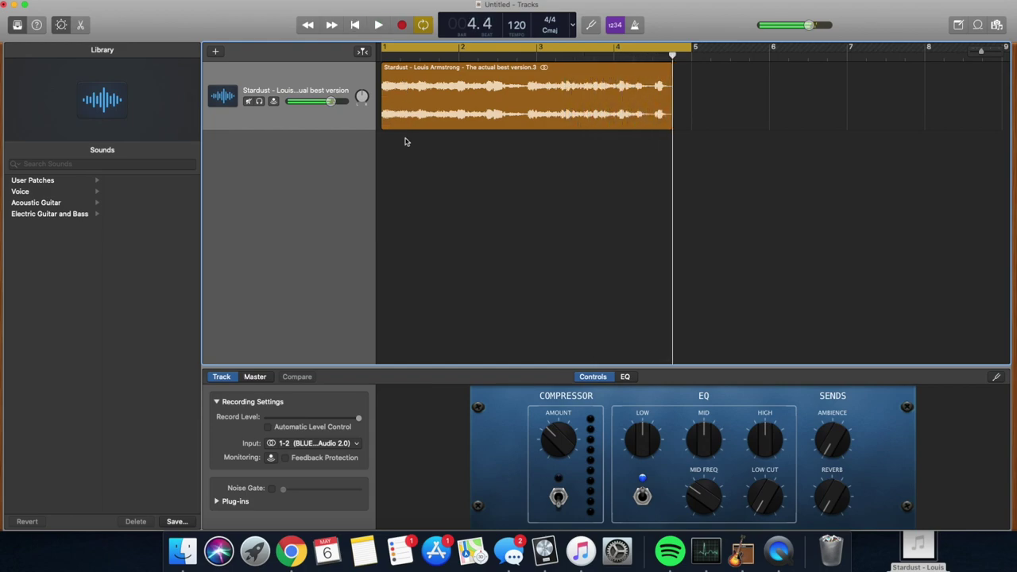
{"action": "left_click", "coordinate": [500, 108]}
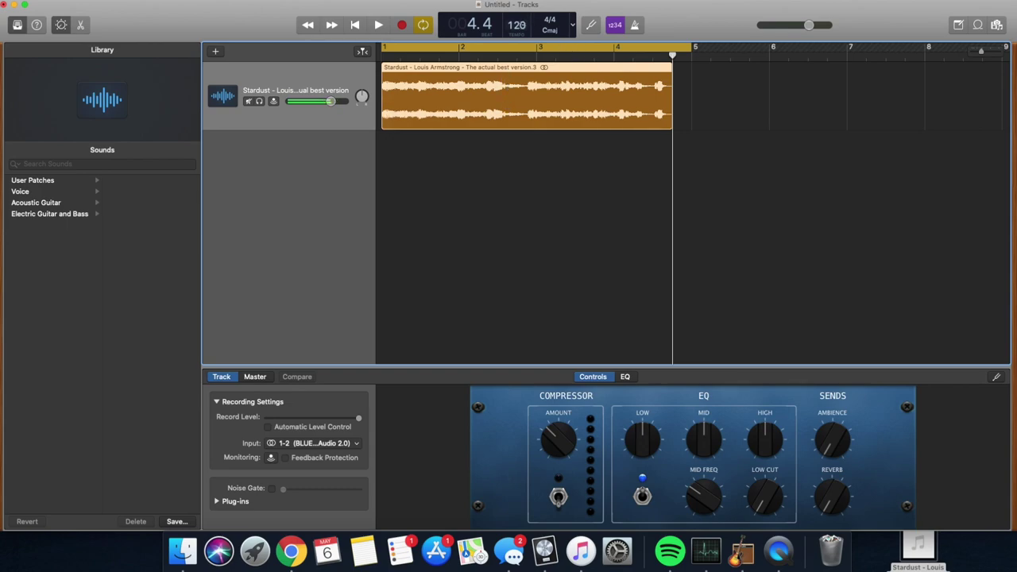
{"action": "left_click_drag", "start_coordinate": [522, 25], "coordinate": [516, 15]}
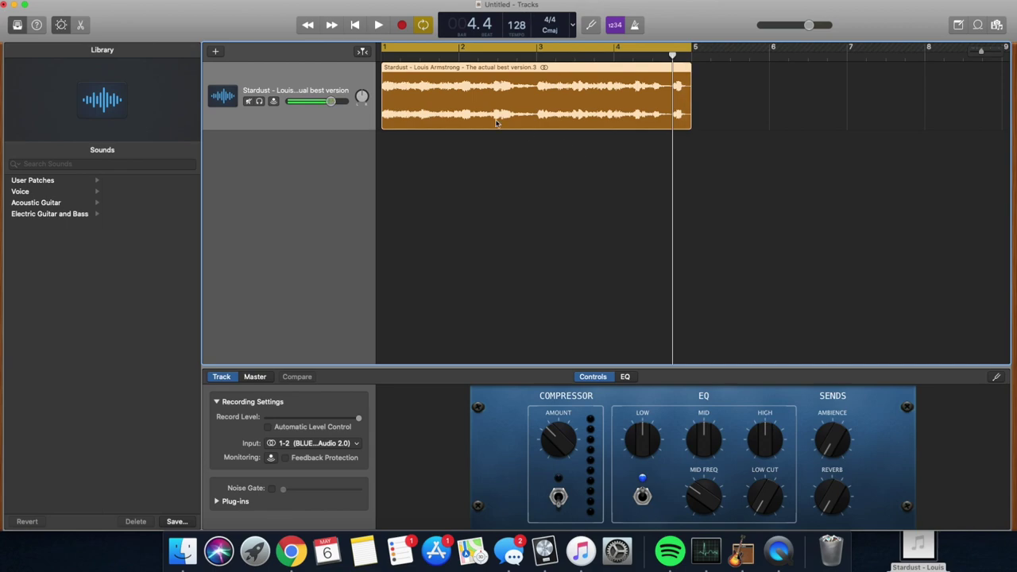
- Split the region exactly at bar 5 and delete the small piece extending past it
{"action": "scroll", "coordinate": [492, 55], "scroll_direction": "up", "scroll_amount": 5}
{"action": "left_click", "coordinate": [501, 55]}
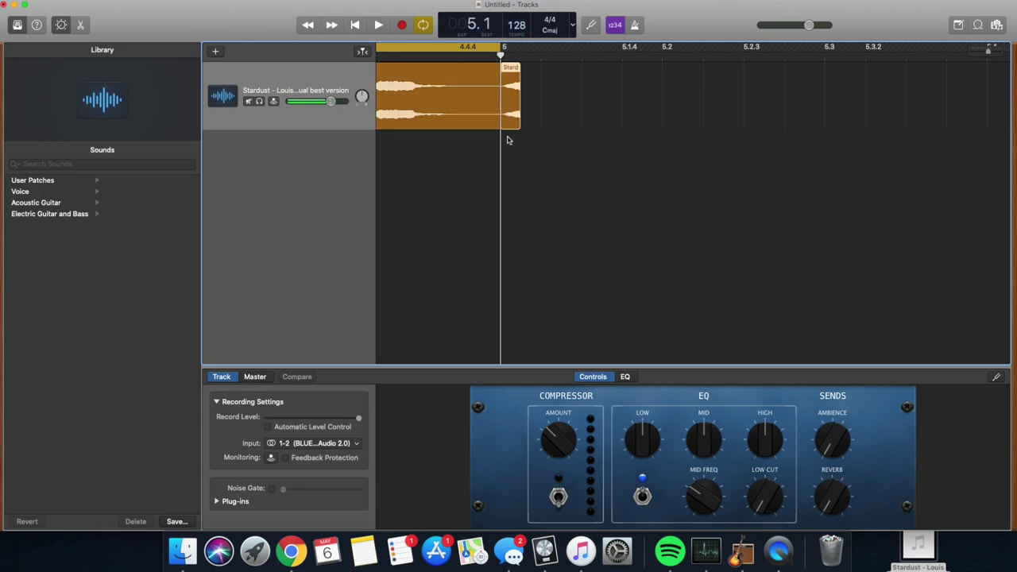
{"action": "key", "text": "super+Left"}
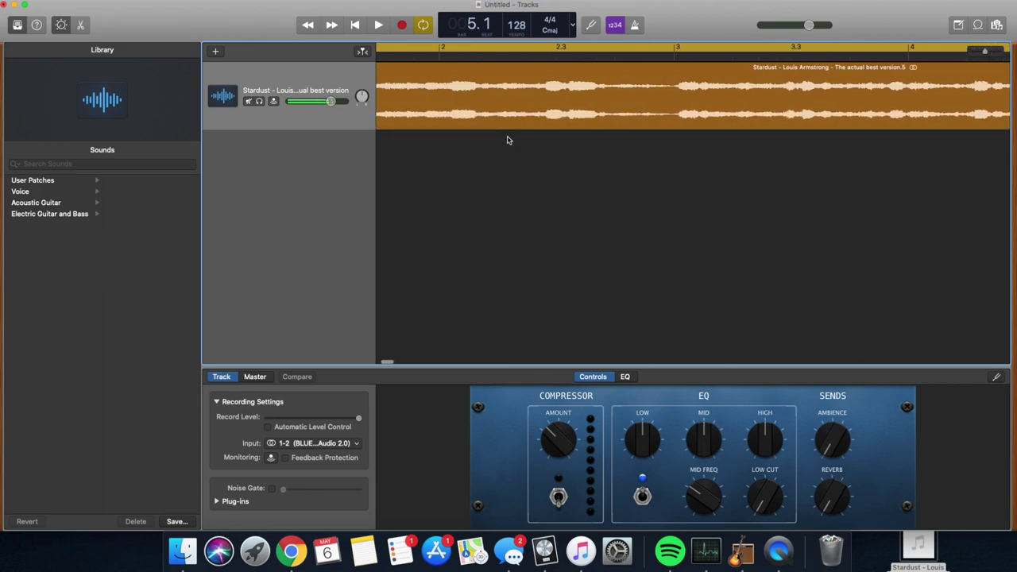
{"action": "key", "text": "super+Left"}
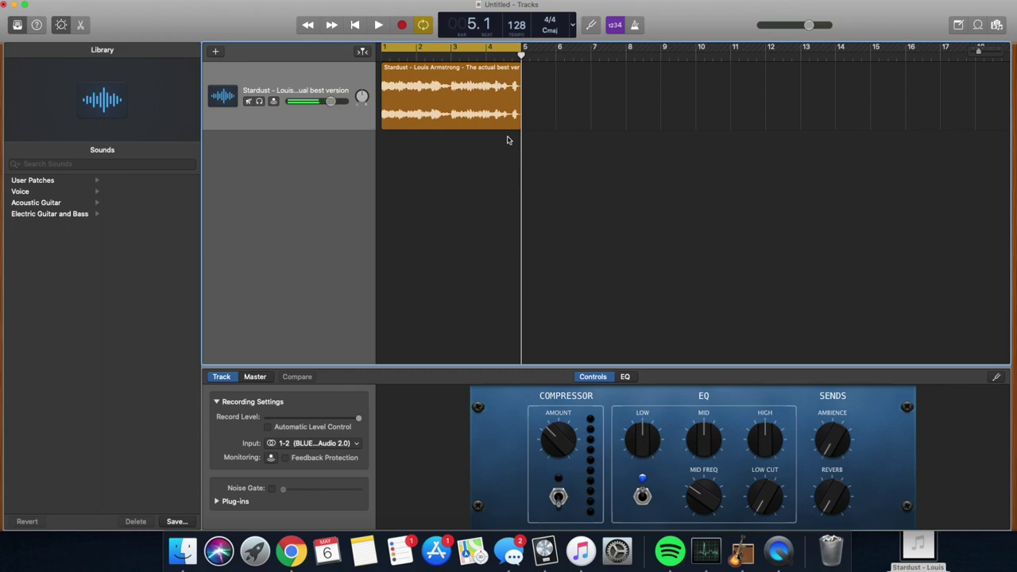
- Play the four-bar loop from the start with the metronome on to check its timing
{"action": "key", "text": "space"}
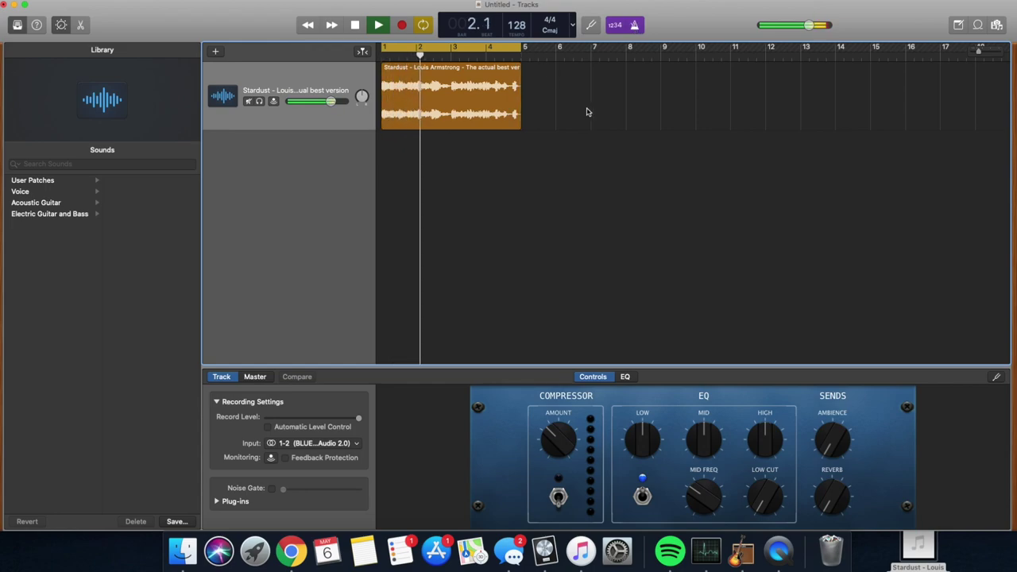
{"action": "key", "text": "space"}
{"action": "key", "text": "super+Right"}
{"action": "key", "text": "super+Right"}
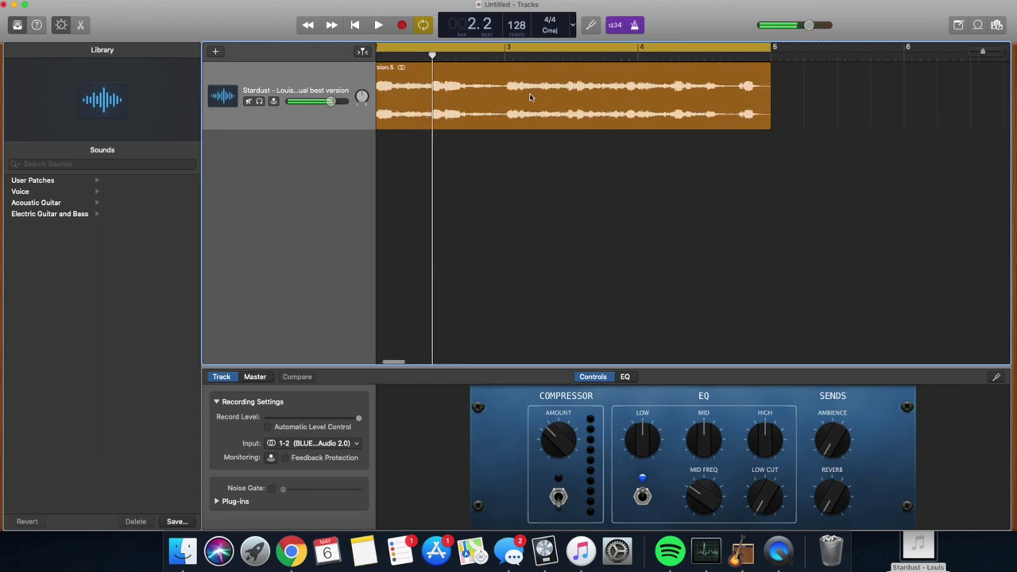
{"action": "scroll", "coordinate": [531, 97], "scroll_direction": "left", "scroll_amount": 5}
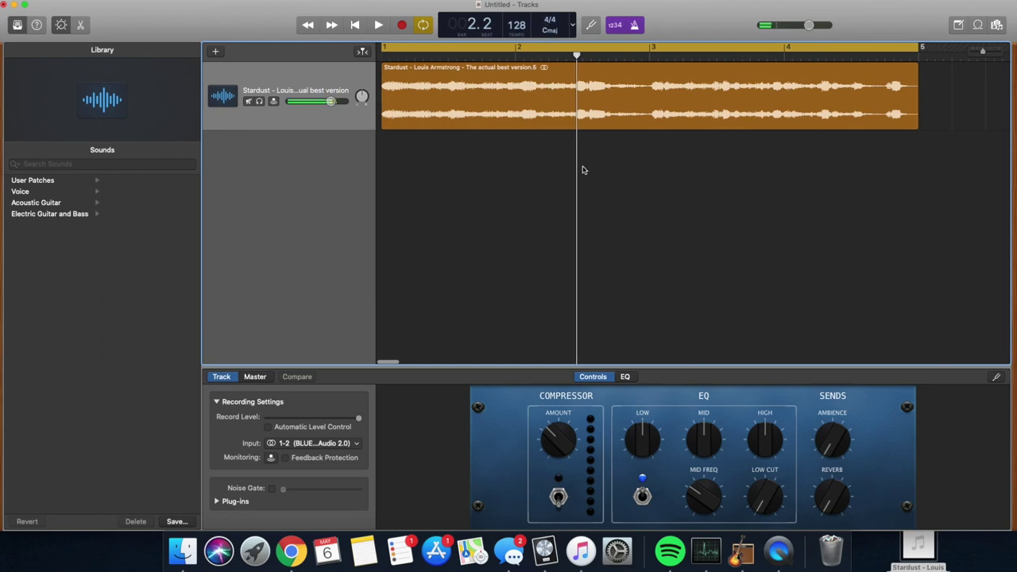
{"action": "key", "text": "super+Left"}
{"action": "key", "text": "super+Left"}
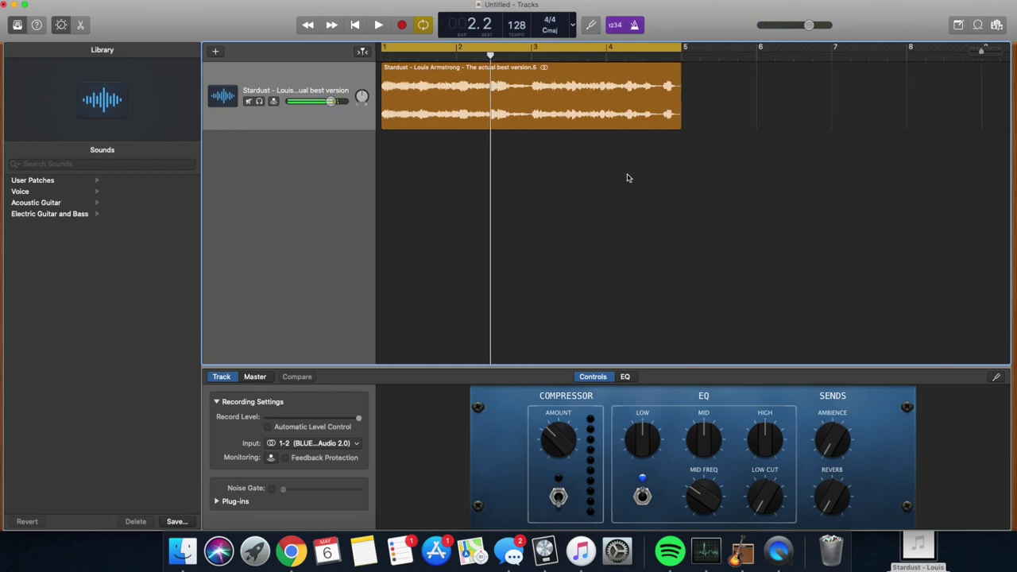
{"action": "key", "text": "Return"}
{"action": "key", "text": "space"}
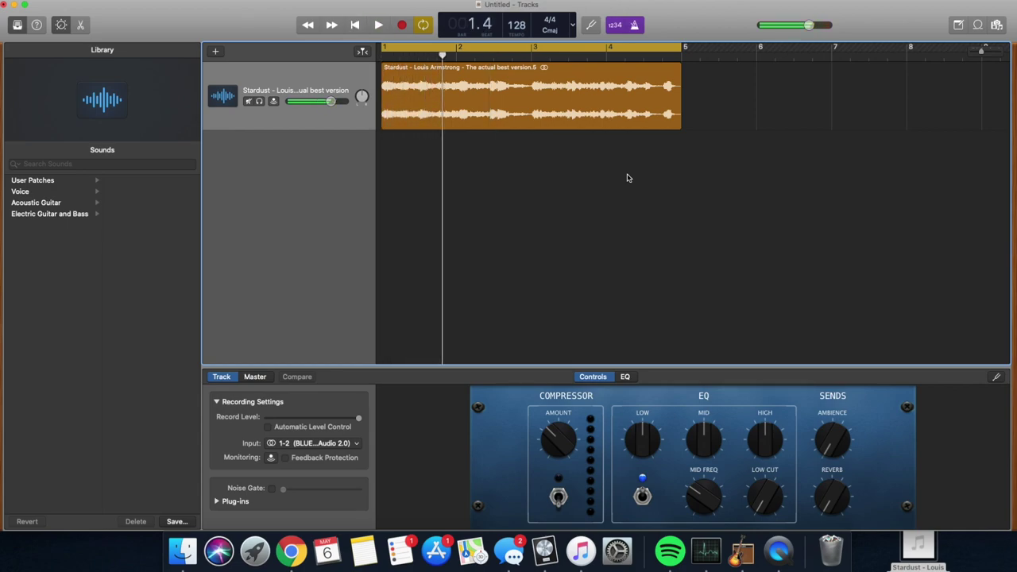
- Set the project key to F# minor and play the loop from its beginning
{"action": "left_click", "coordinate": [554, 31]}
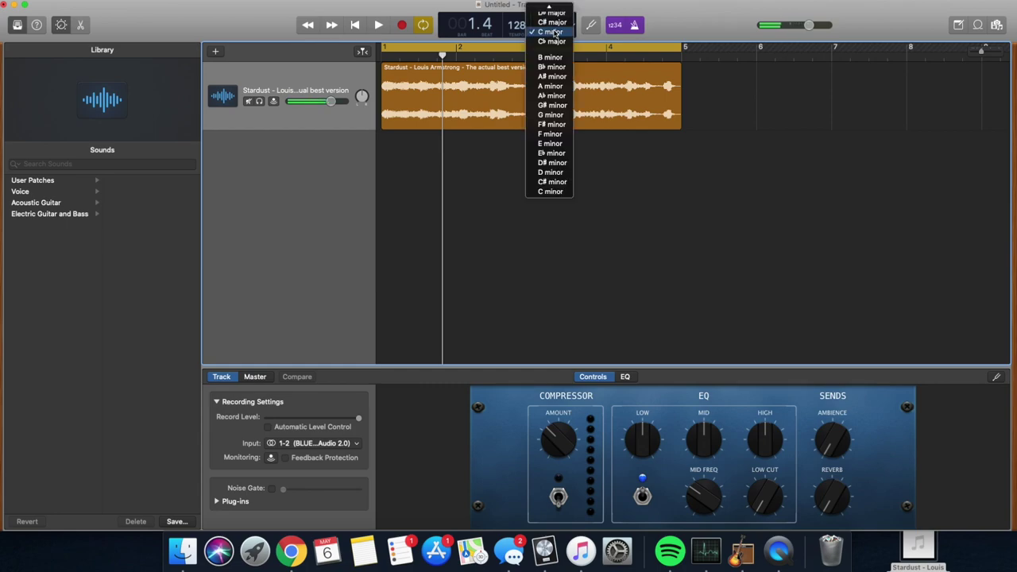
{"action": "left_click", "coordinate": [551, 124]}
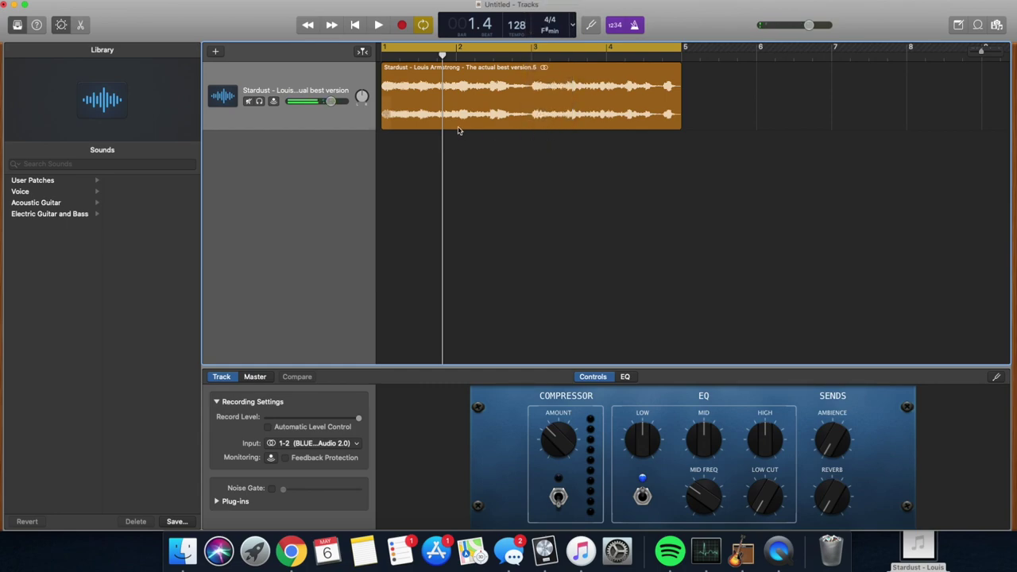
{"action": "key", "text": "space"}
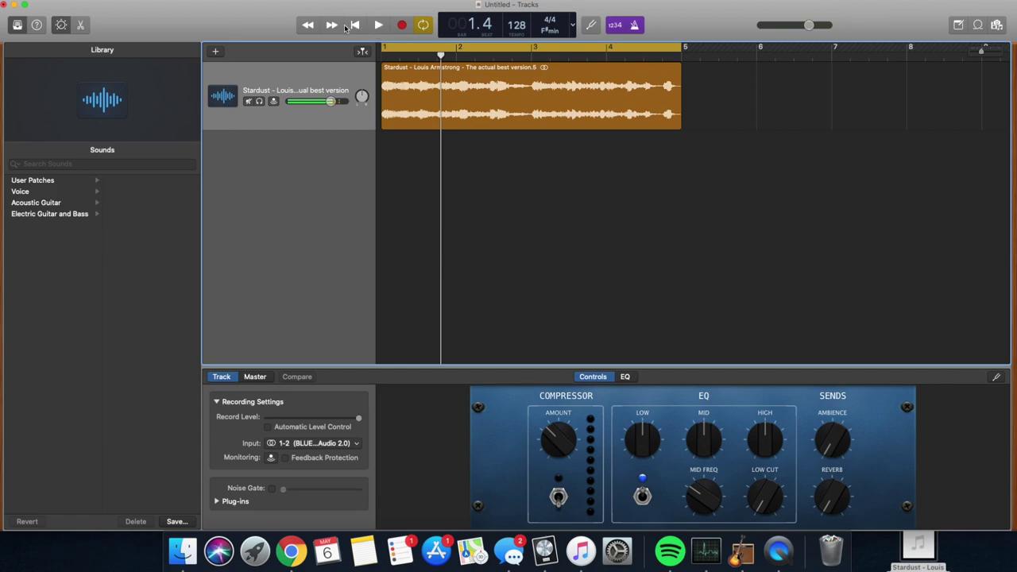
{"action": "key", "text": "space"}
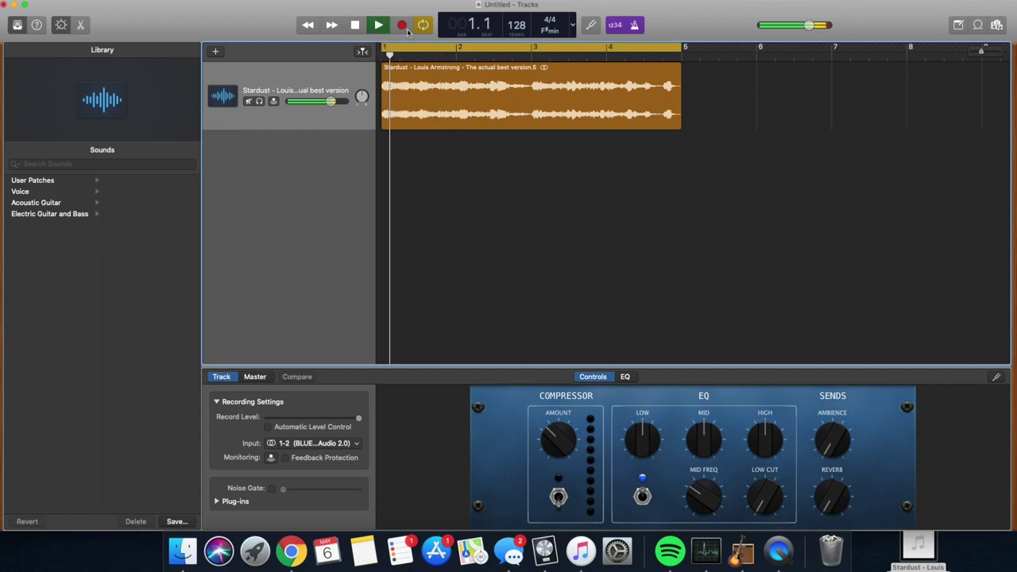
{"action": "key", "text": "space"}
{"action": "key", "text": "space"}
{"action": "key", "text": "space"}
{"action": "key", "text": "Return"}
{"action": "key", "text": "space"}
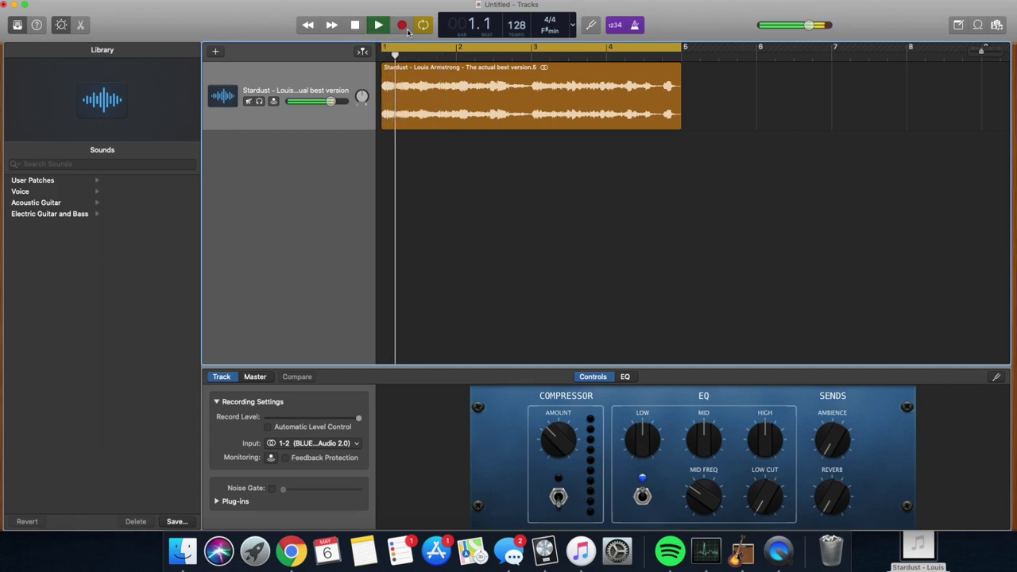
{"action": "key", "text": "space"}
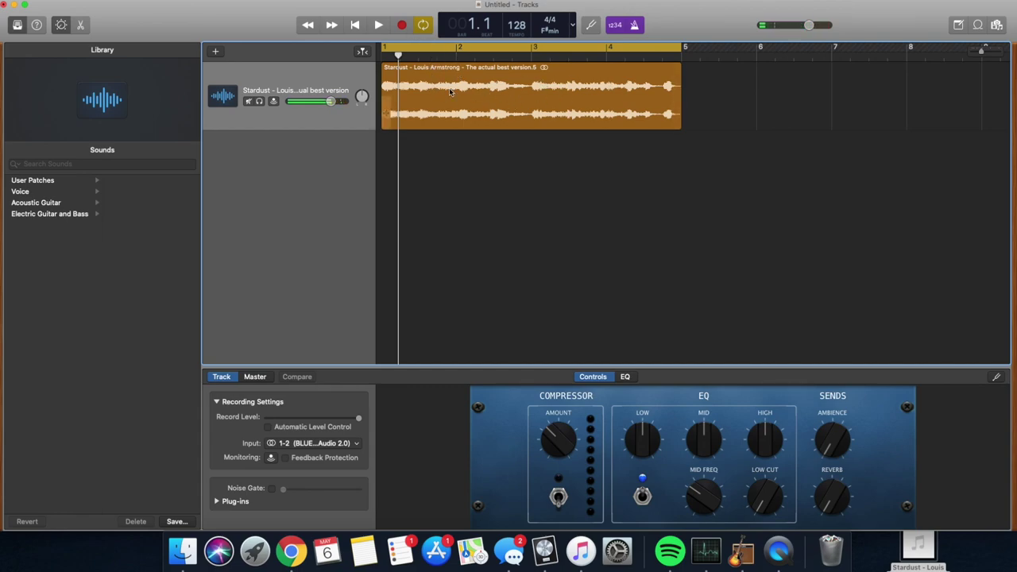
- Copy the four-bar Stardust region and paste the duplicate at bar 5
{"action": "left_click", "coordinate": [457, 95]}
{"action": "left_click", "coordinate": [683, 52]}
{"action": "key", "text": "super+c"}
{"action": "key", "text": "super+v"}
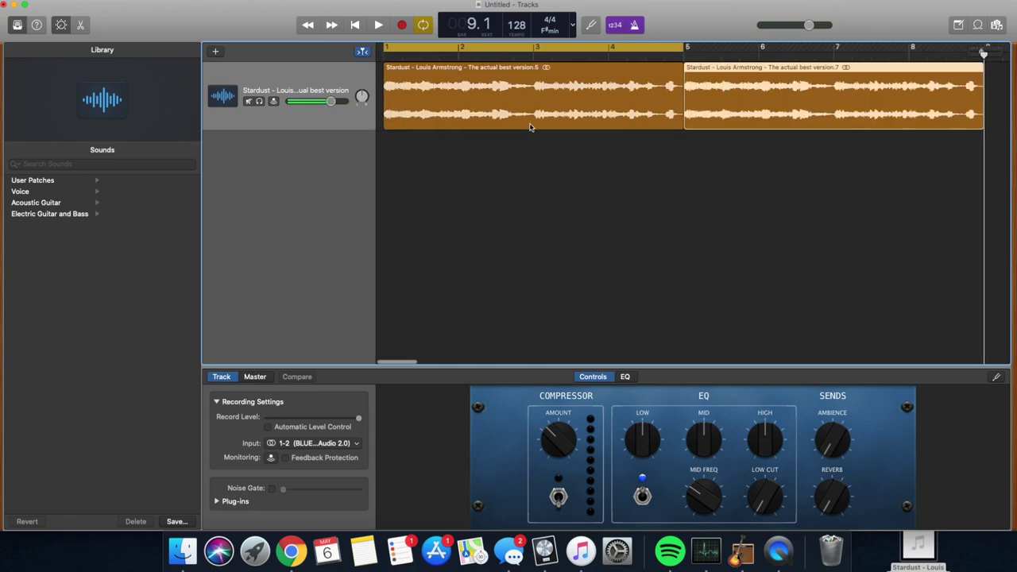
- Split the first four-bar Stardust region at beats 1 and 2 of each bar, isolating a one-beat chop at every bar's start
{"action": "left_click", "coordinate": [399, 56]}
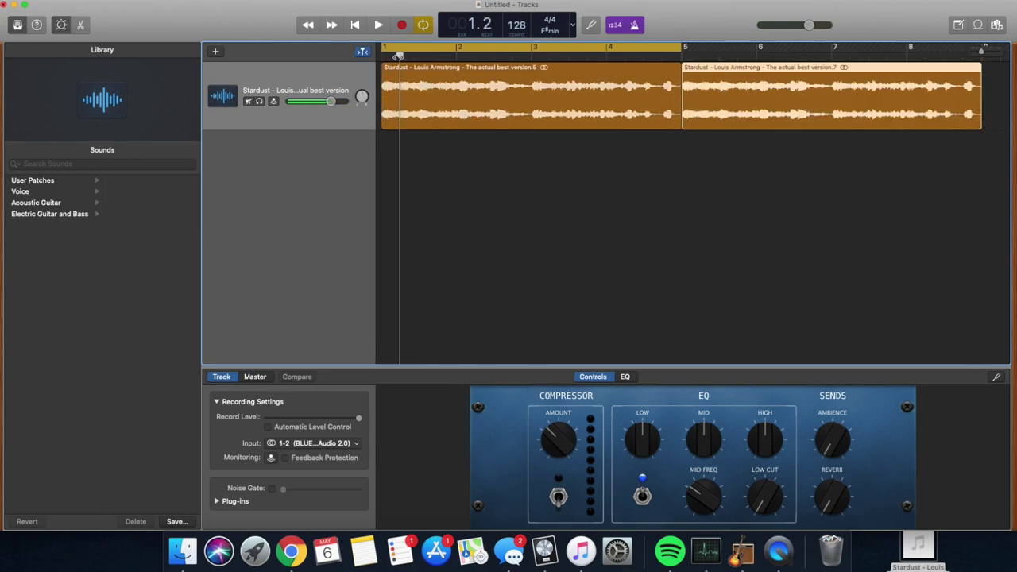
{"action": "left_click", "coordinate": [415, 88]}
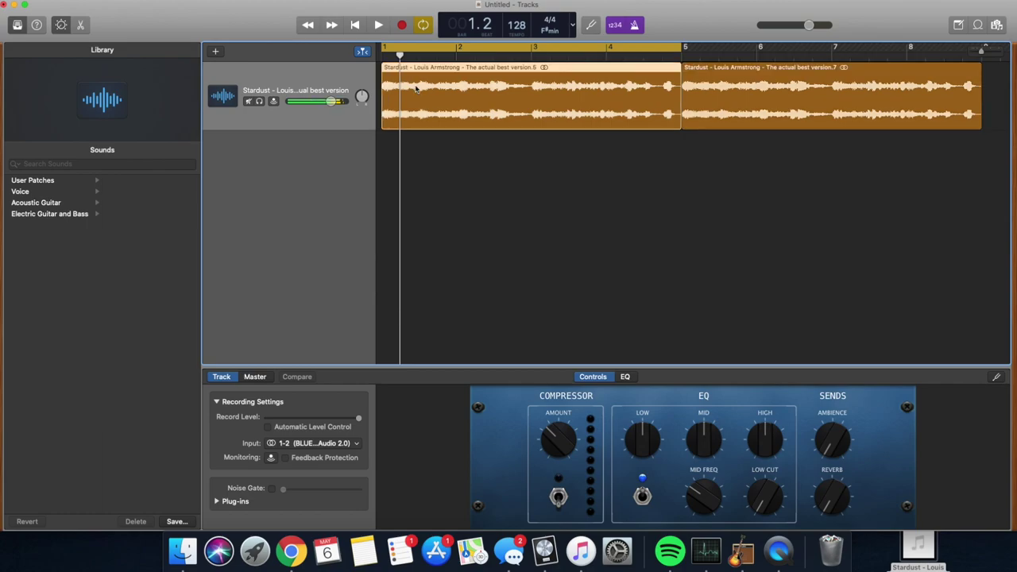
{"action": "key", "text": "super+t"}
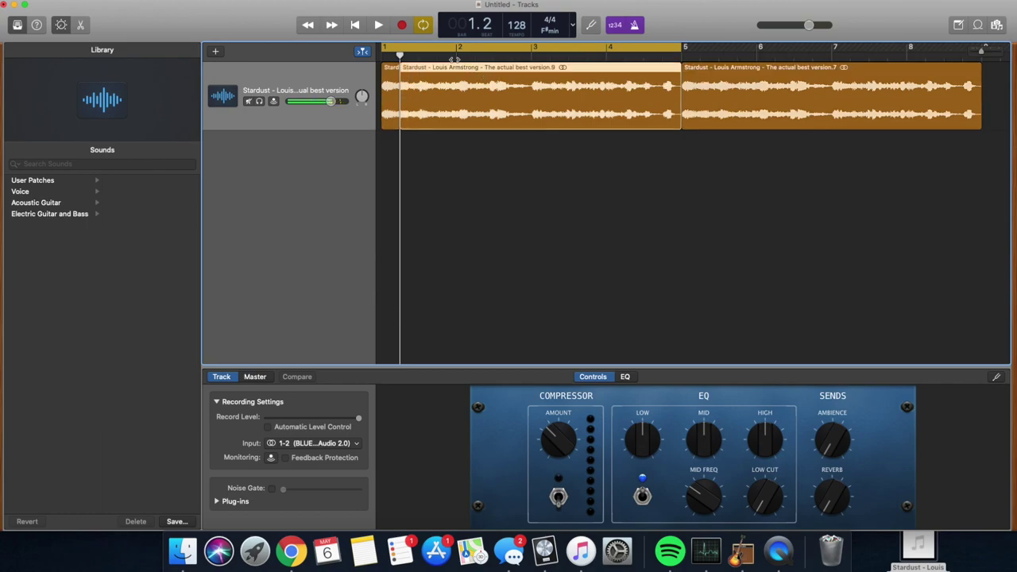
{"action": "left_click", "coordinate": [456, 57]}
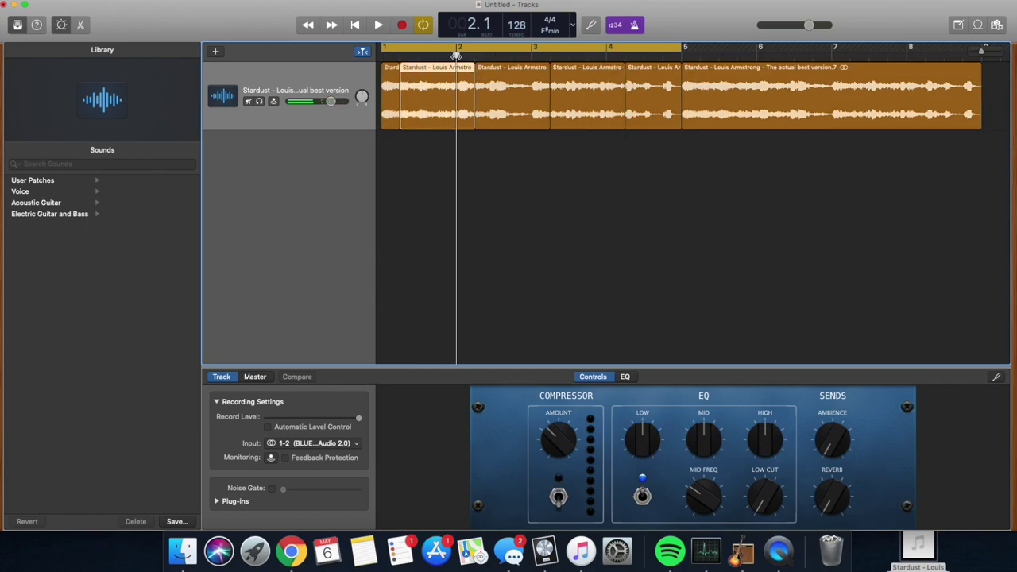
{"action": "key", "text": "super+t"}
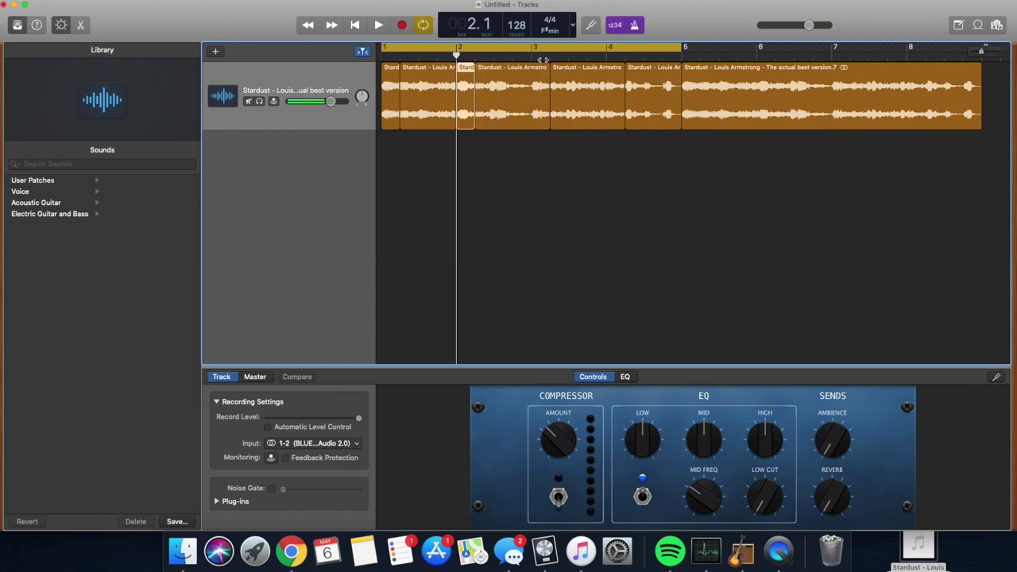
{"action": "left_click", "coordinate": [531, 56]}
{"action": "key", "text": "super+t"}
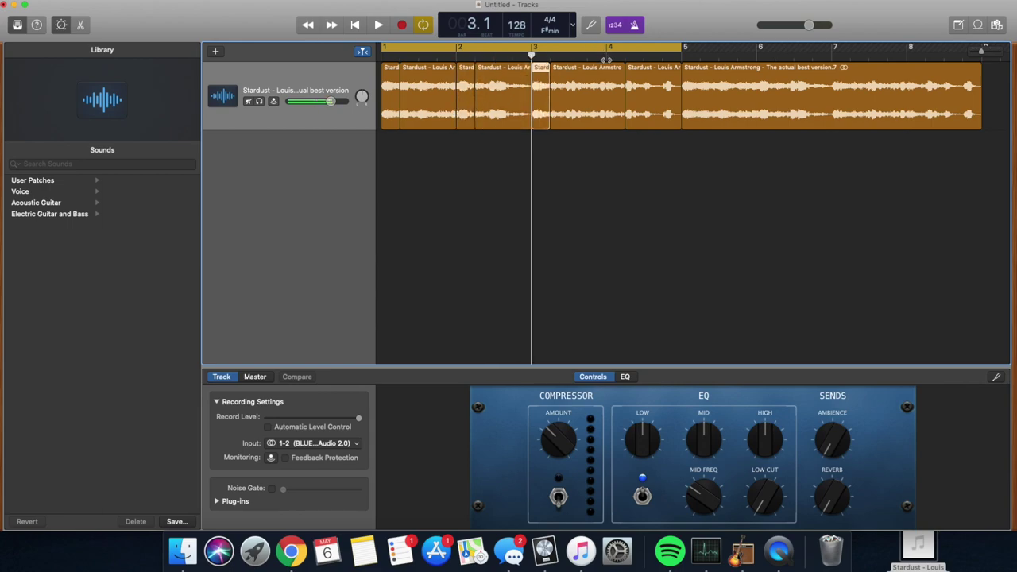
{"action": "left_click", "coordinate": [607, 56]}
{"action": "key", "text": "super+t"}
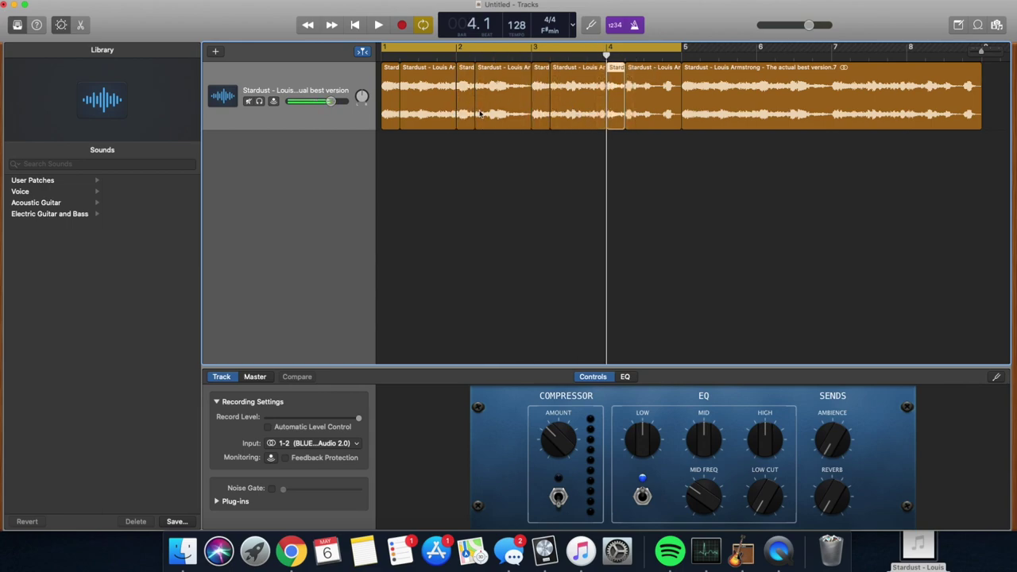
- Delete the three-beat remainders in bars 1 to 4, keeping only the one-beat chops that start each bar
{"action": "key", "text": "super+Right"}
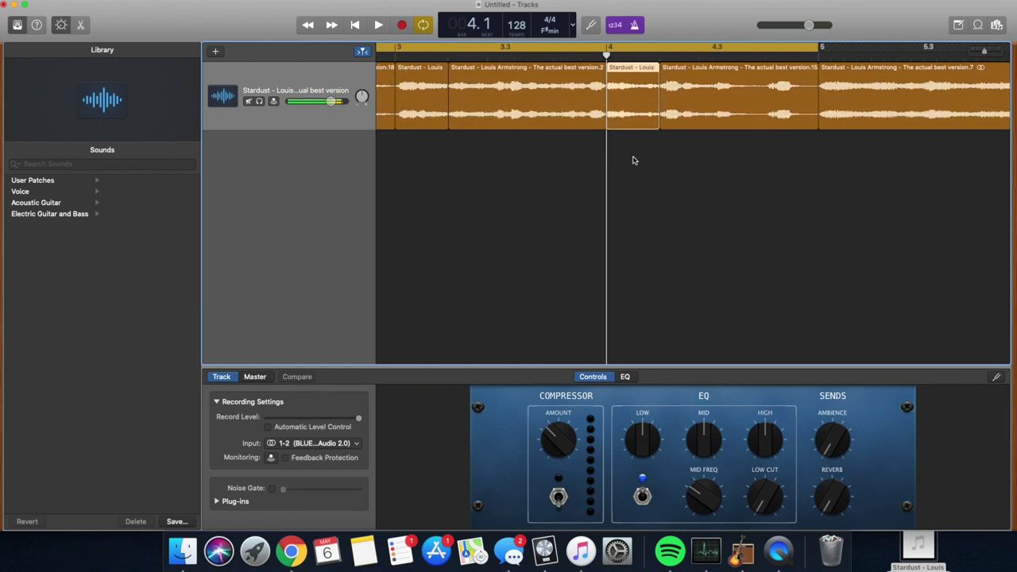
{"action": "key", "text": "super+Left"}
{"action": "key", "text": "super+Left"}
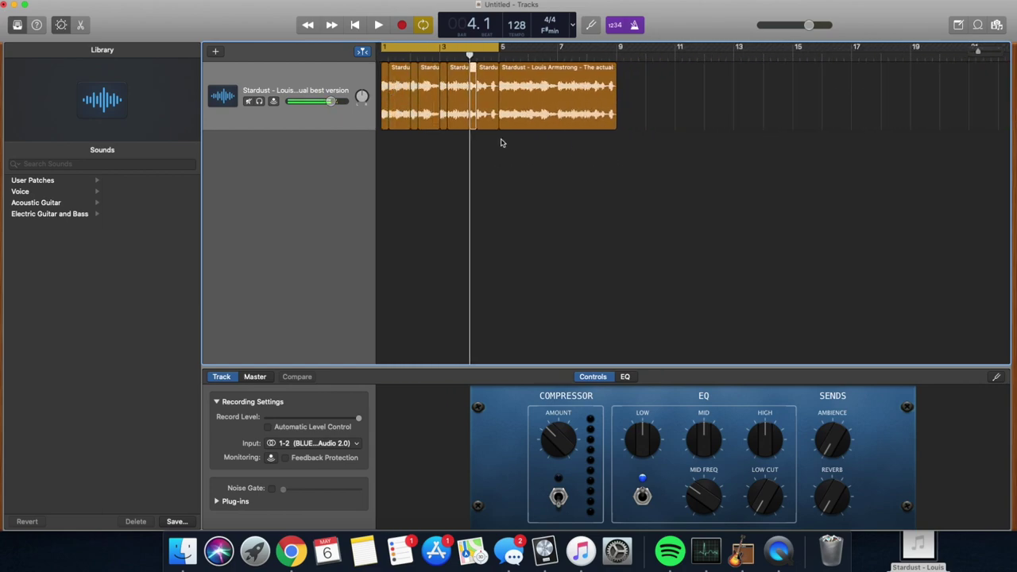
{"action": "key", "text": "super+Right"}
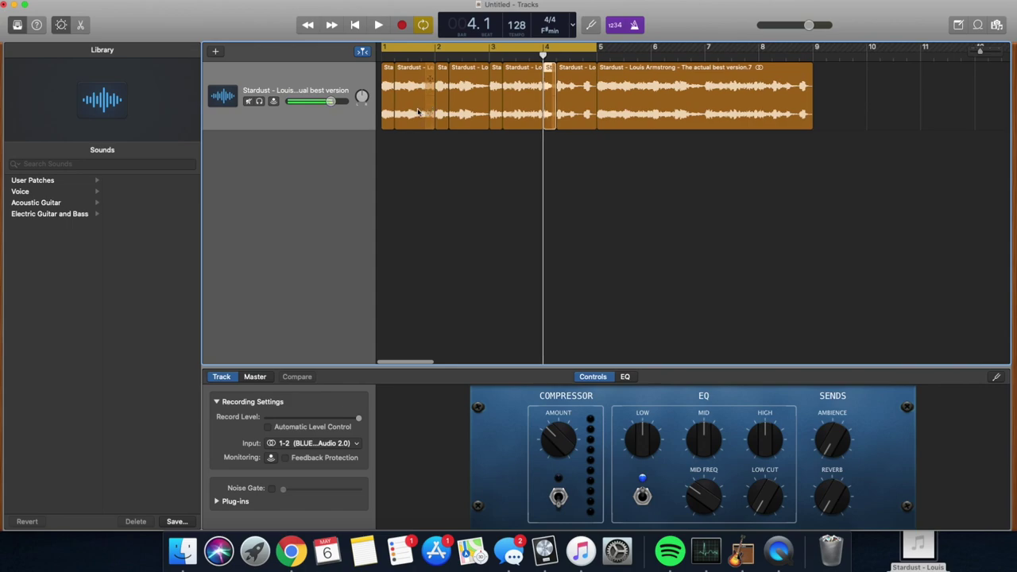
{"action": "left_click", "coordinate": [419, 111]}
{"action": "key", "text": "Delete"}
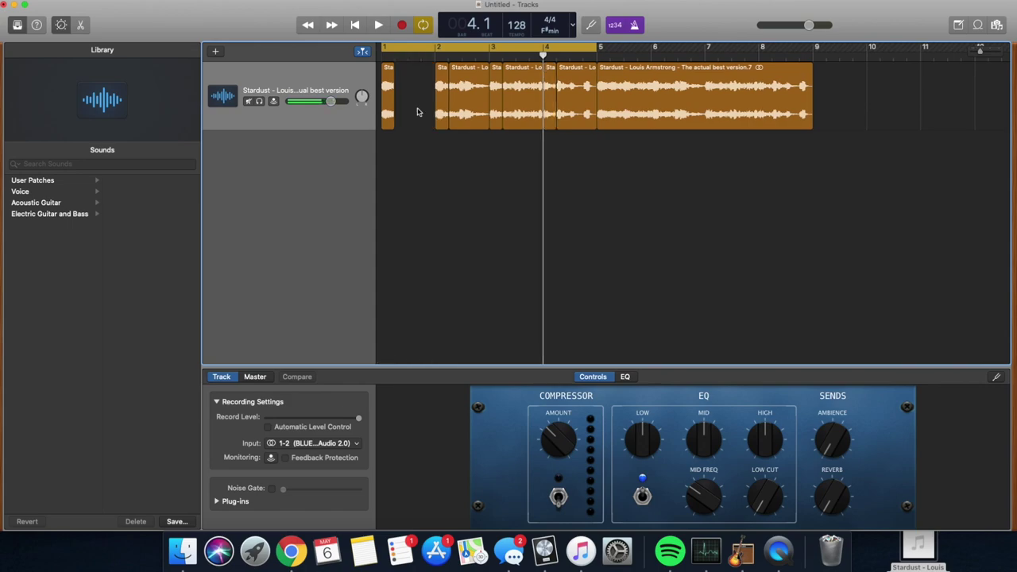
{"action": "left_click", "coordinate": [481, 101]}
{"action": "key", "text": "Delete"}
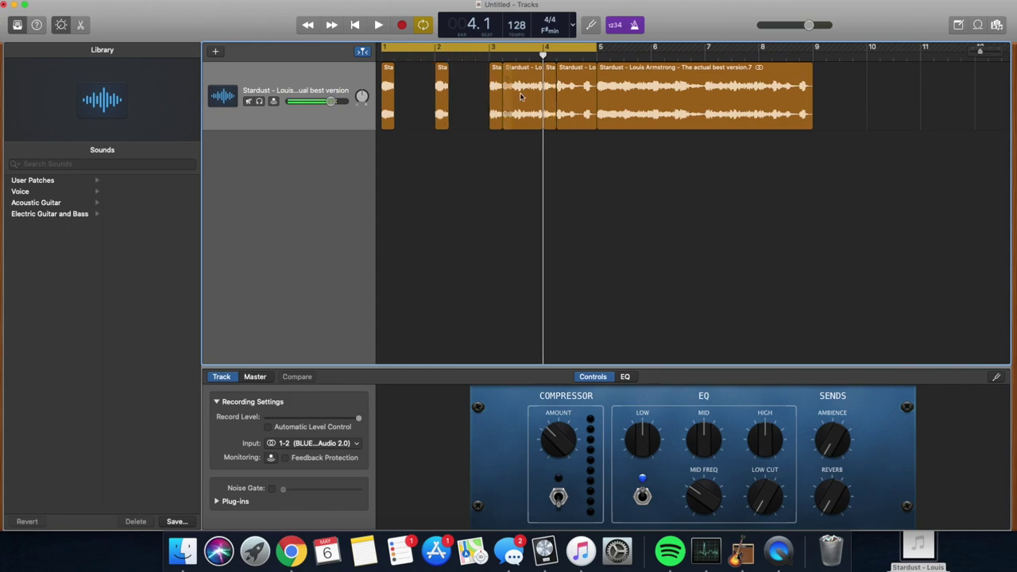
{"action": "left_click", "coordinate": [522, 96]}
{"action": "key", "text": "Delete"}
{"action": "left_click", "coordinate": [578, 81]}
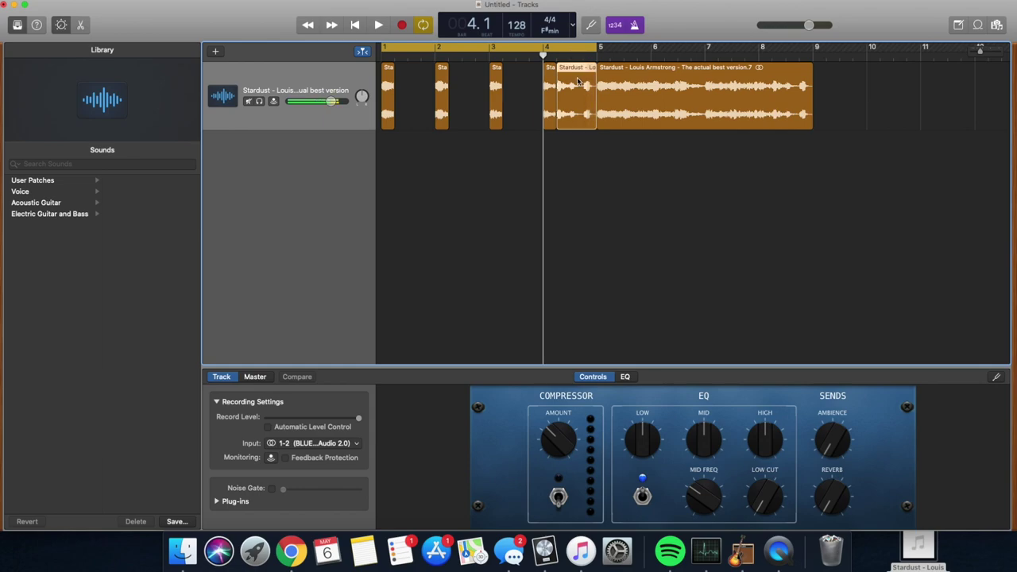
{"action": "key", "text": "Delete"}
- Loop all four one-beat chops together so each fills its whole bar, and play the result
{"action": "key", "text": "super+Left"}
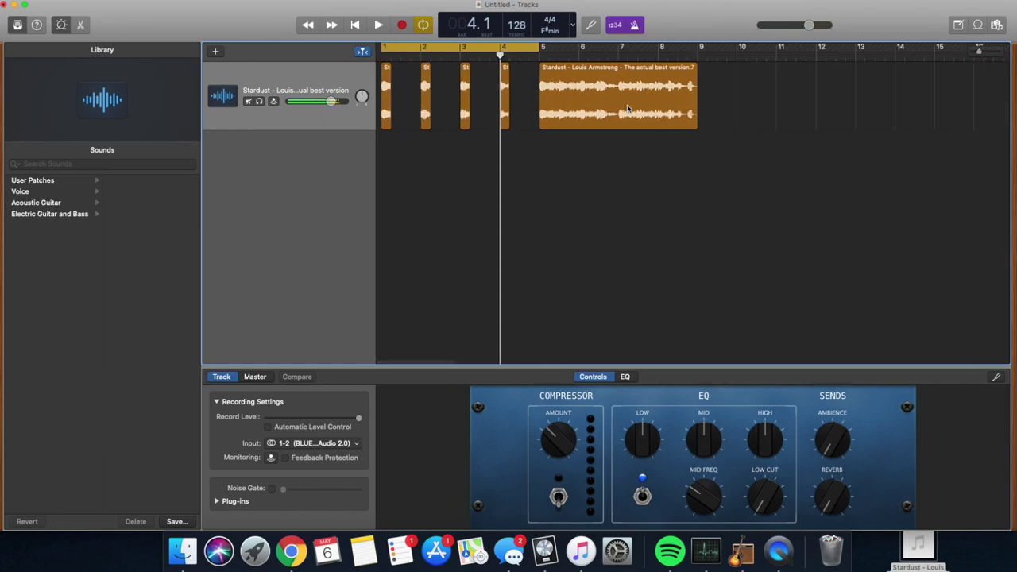
{"action": "key", "text": "super+Right"}
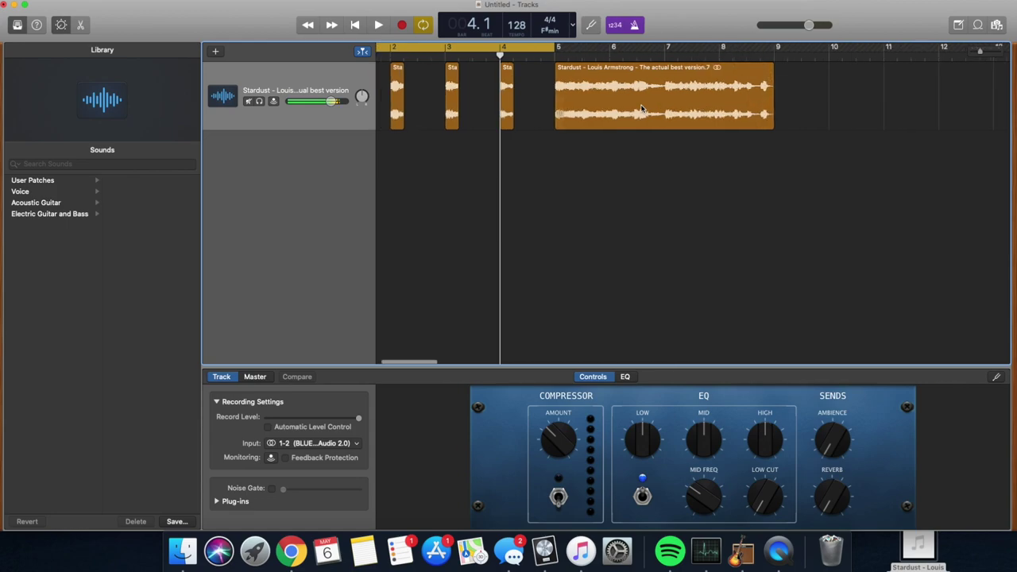
{"action": "scroll", "coordinate": [643, 109], "scroll_direction": "right", "scroll_amount": 1}
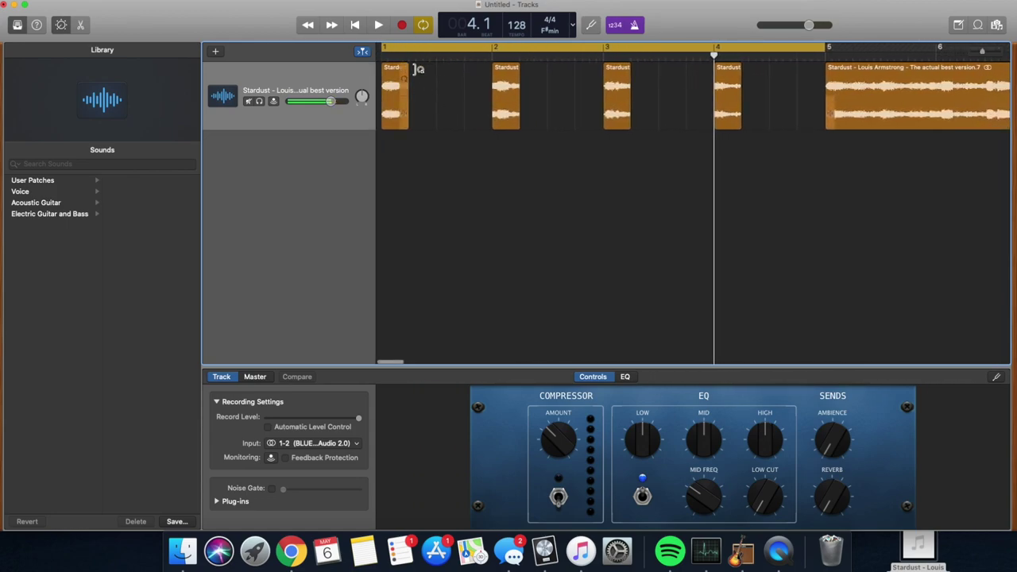
{"action": "left_click_drag", "start_coordinate": [755, 149], "coordinate": [493, 85]}
{"action": "key", "text": "space"}
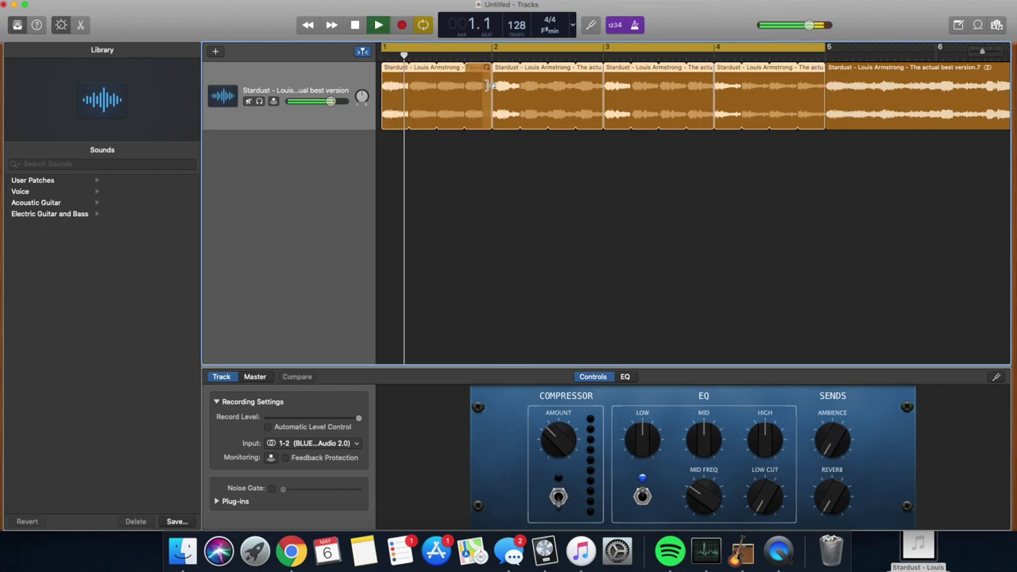
{"action": "key", "text": "super+Left"}
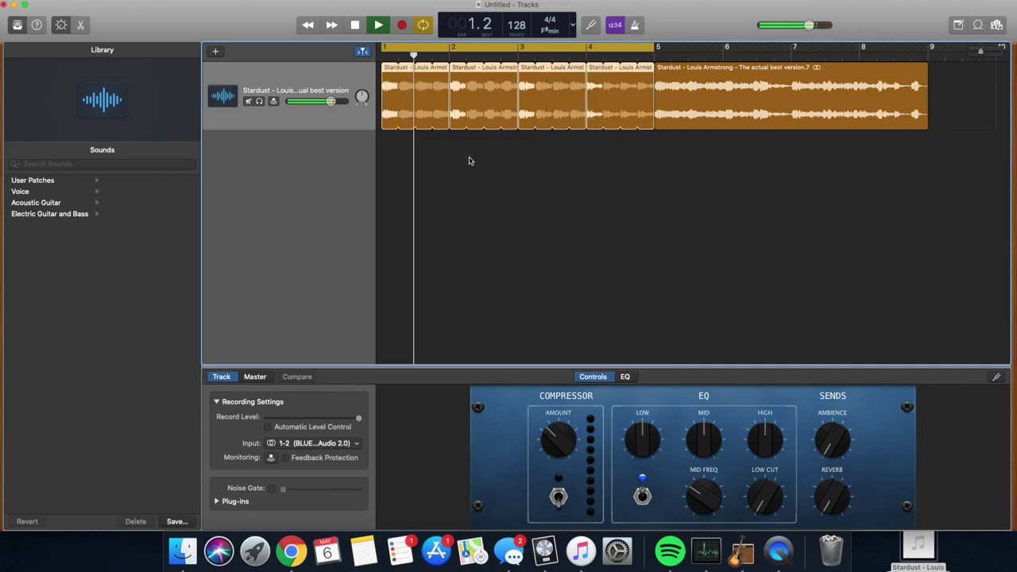
{"action": "key", "text": "space"}
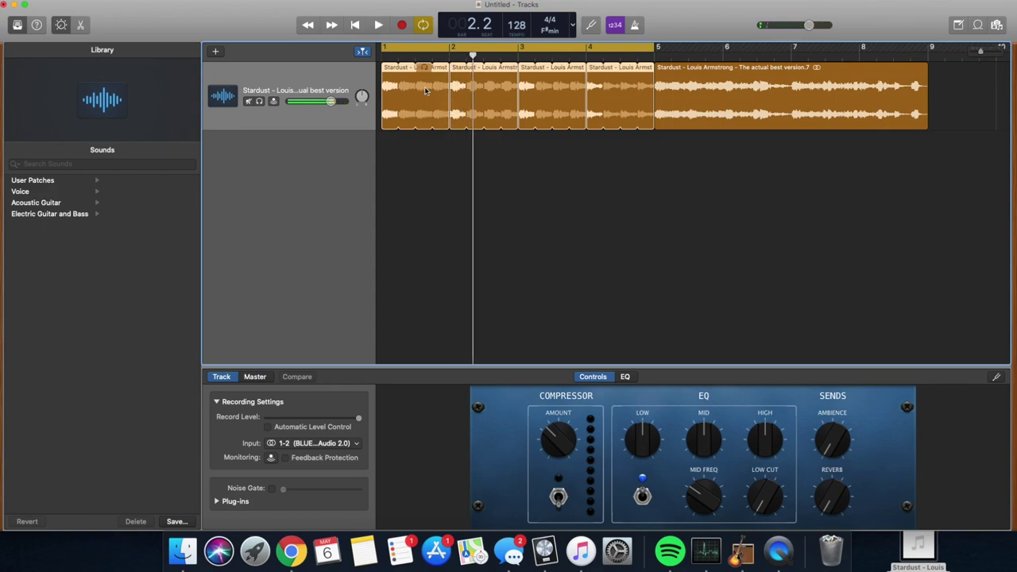
- Shorten all four looped chops back to a single beat each and play them from bar 1
{"action": "key", "text": "super+Right"}
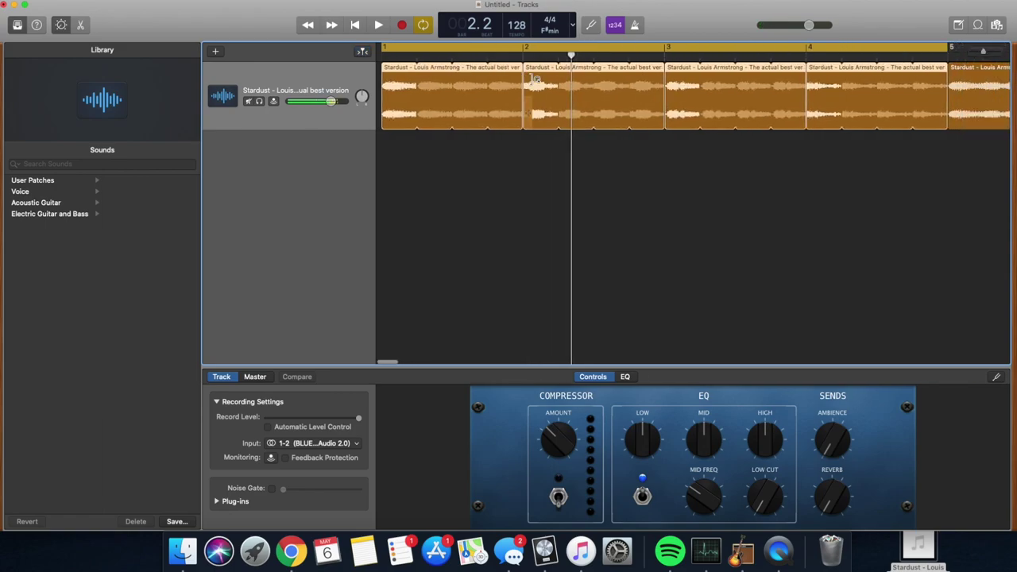
{"action": "left_click_drag", "start_coordinate": [521, 70], "coordinate": [418, 73]}
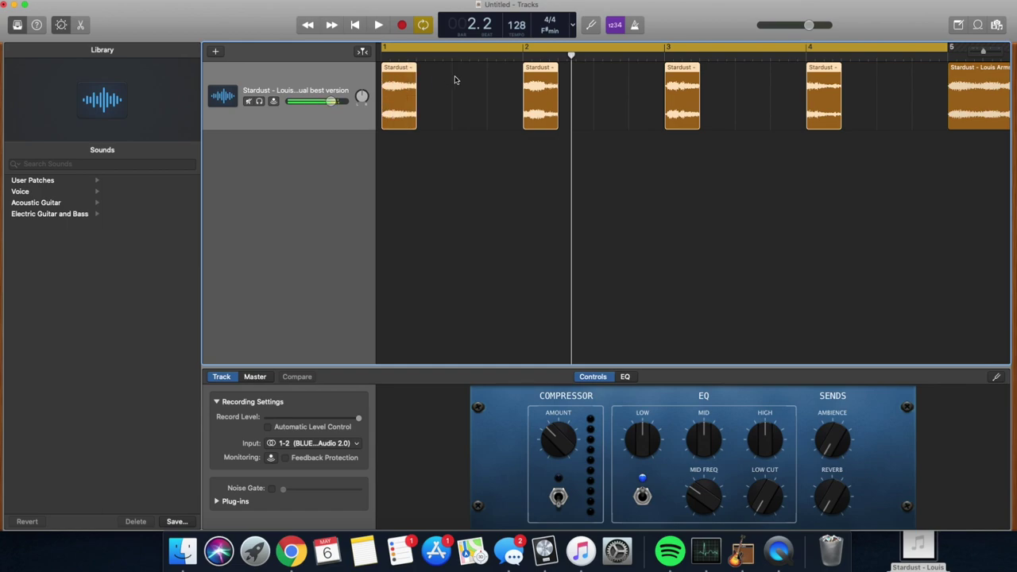
{"action": "key", "text": "space"}
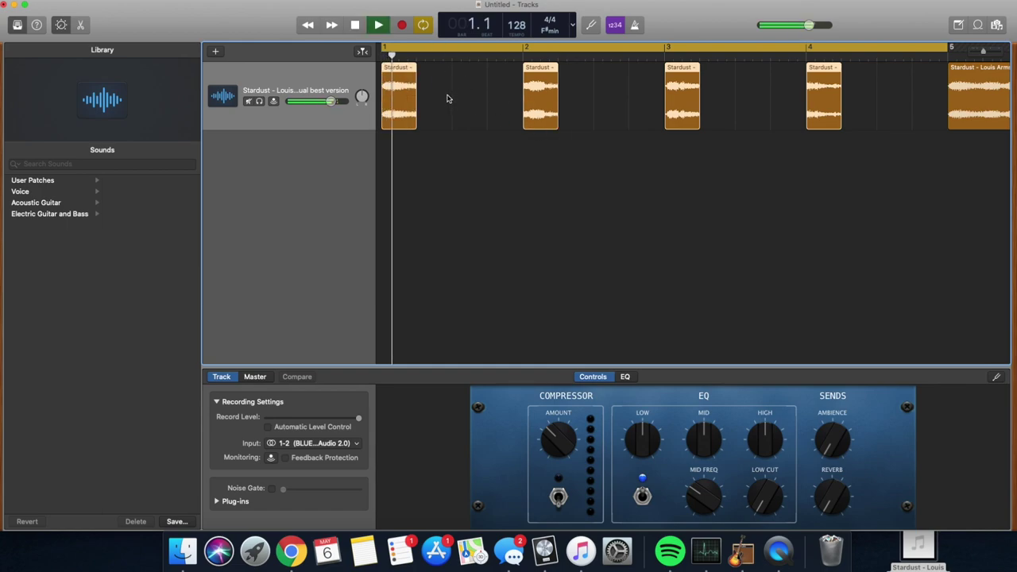
{"action": "key", "text": "space"}
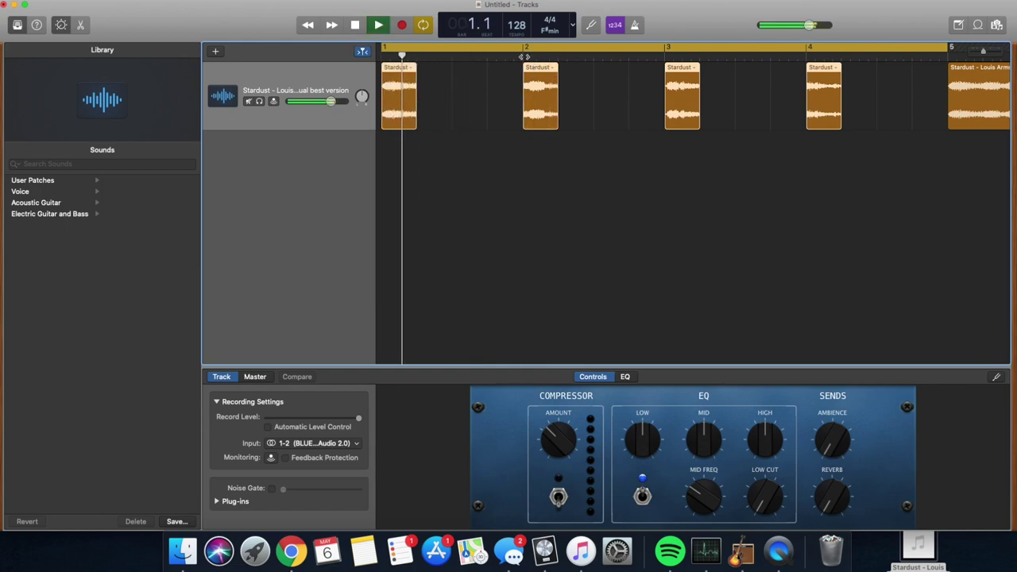
- Play the chops at bars 2 and 3 individually to compare their sound
{"action": "left_click", "coordinate": [523, 56]}
{"action": "key", "text": "space"}
{"action": "left_click", "coordinate": [664, 59]}
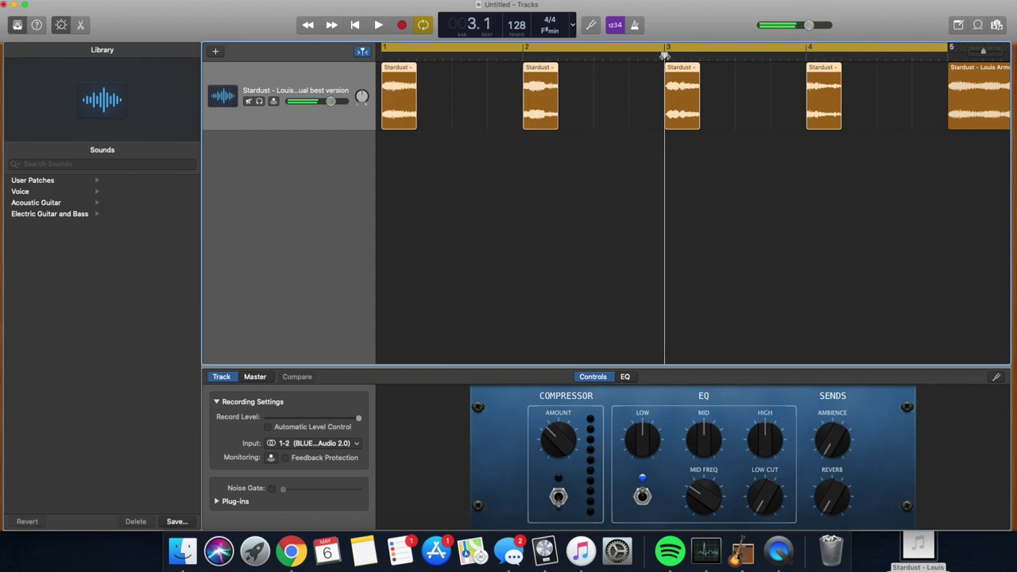
{"action": "key", "text": "space"}
{"action": "left_click", "coordinate": [666, 58]}
{"action": "scroll", "coordinate": [646, 60], "scroll_direction": "right", "scroll_amount": 1}
{"action": "key", "text": "space"}
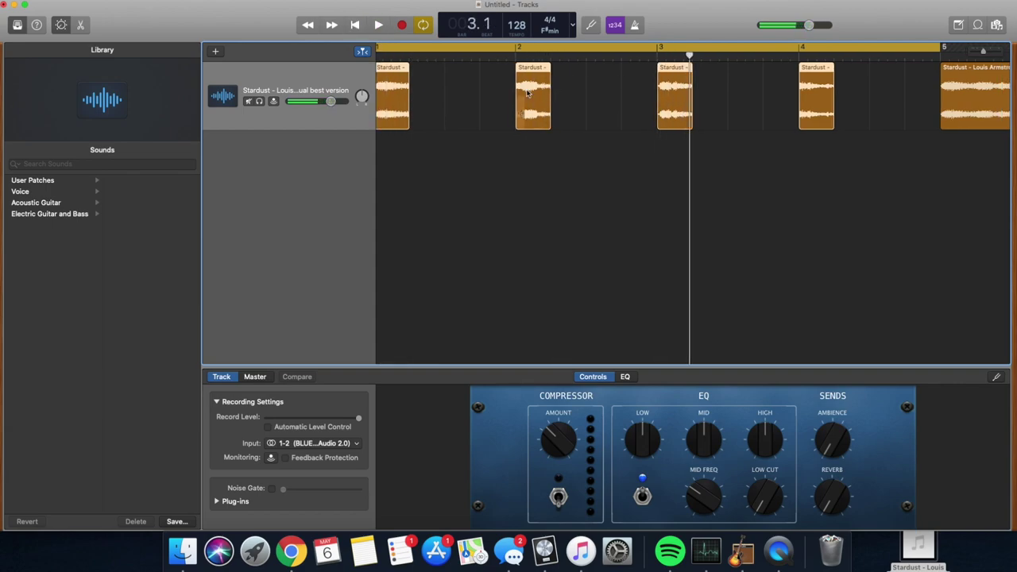
- Delete the chops at bars 2 and 4 and move the bar 3 chop to the start of bar 2
{"action": "left_click", "coordinate": [539, 98]}
{"action": "key", "text": "Delete"}
{"action": "left_click", "coordinate": [803, 119]}
{"action": "key", "text": "Delete"}
{"action": "scroll", "coordinate": [656, 125], "scroll_direction": "left", "scroll_amount": 1}
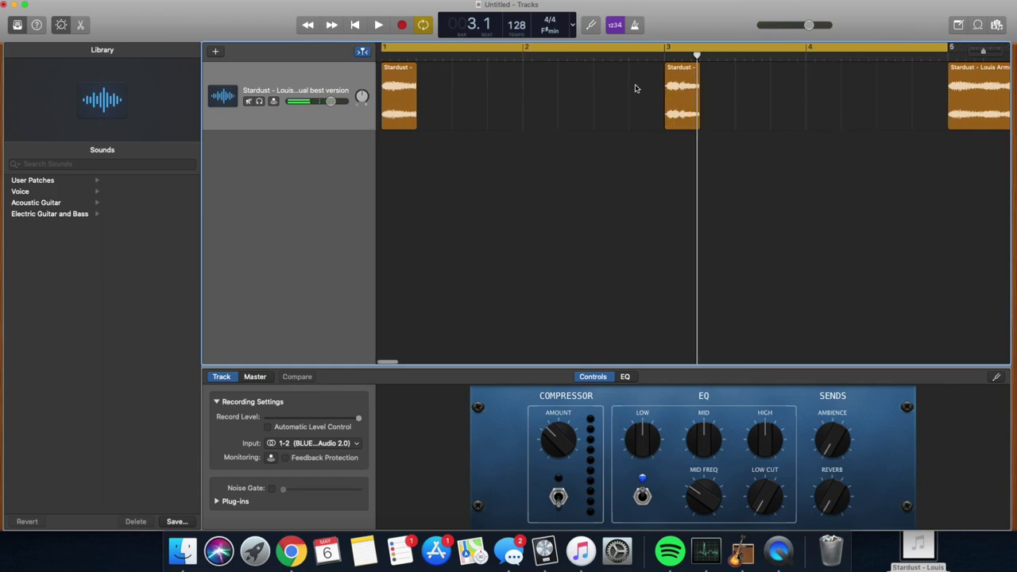
{"action": "left_click_drag", "start_coordinate": [672, 113], "coordinate": [537, 82]}
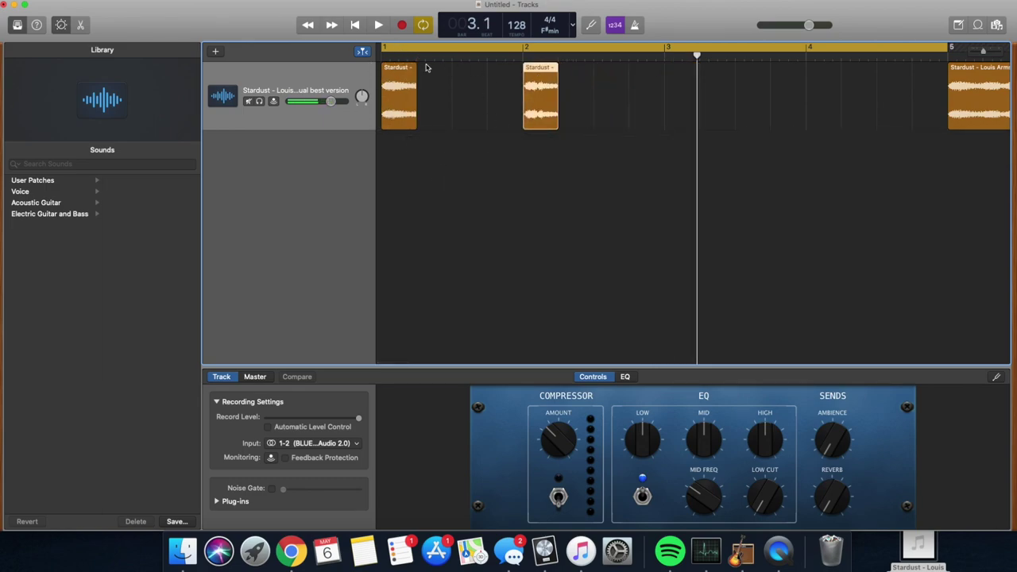
- Loop the two remaining chops across bars 1 and 2, play them, and trim the second loop's end to bar 3
{"action": "left_click_drag", "start_coordinate": [604, 149], "coordinate": [523, 76]}
{"action": "key", "text": "space"}
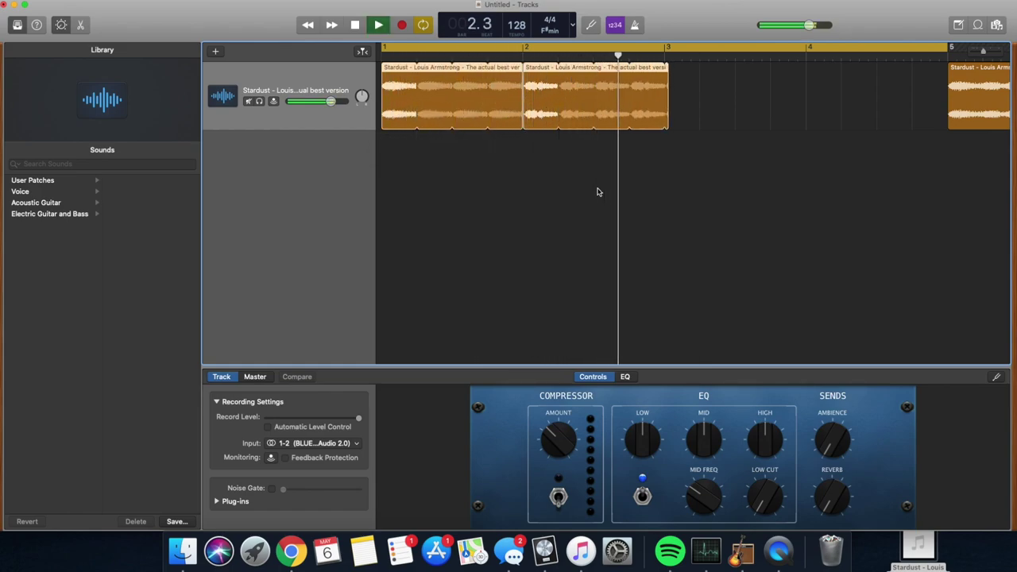
{"action": "key", "text": "space"}
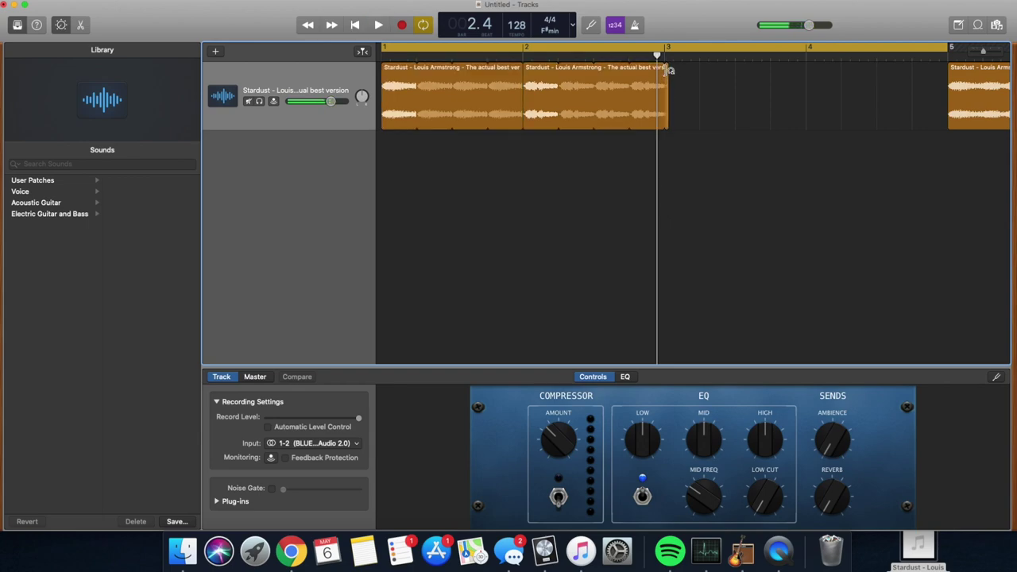
{"action": "left_click_drag", "start_coordinate": [670, 69], "coordinate": [663, 71]}
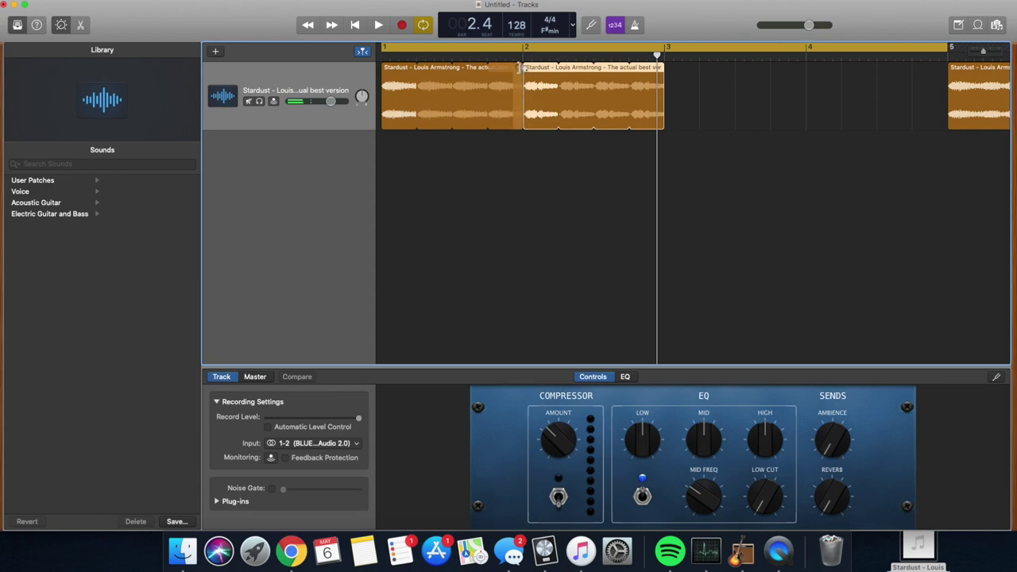
- Shorten both looped chops back to a single beat each at the starts of bars 1 and 2
{"action": "left_click_drag", "start_coordinate": [705, 136], "coordinate": [426, 76]}
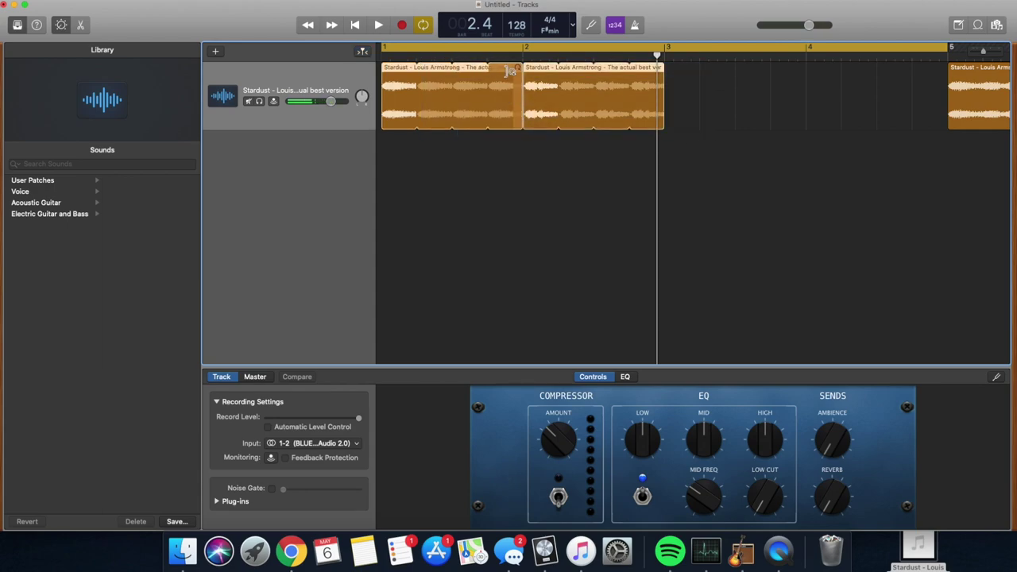
{"action": "left_click_drag", "start_coordinate": [511, 72], "coordinate": [416, 73]}
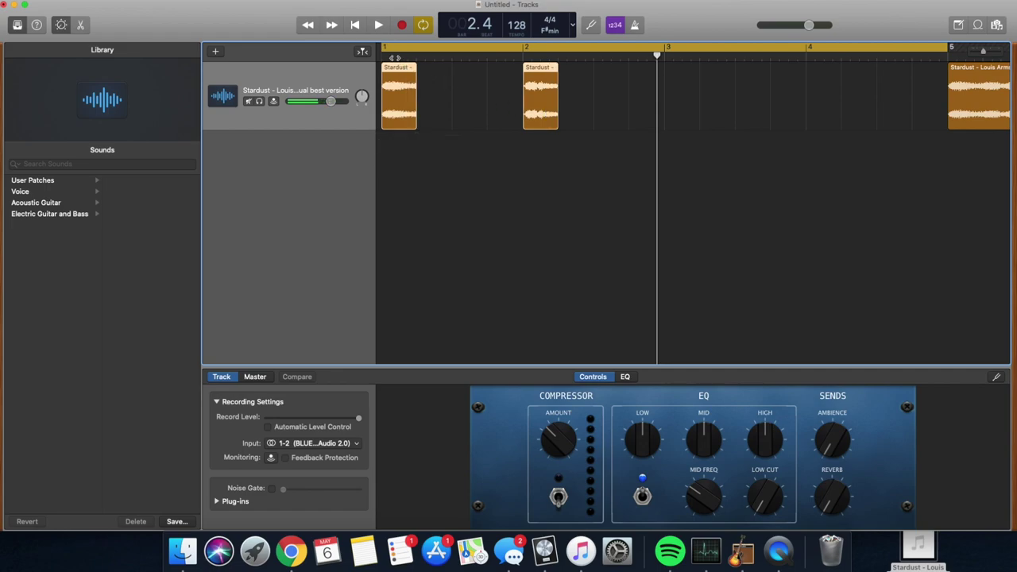
- Move the playhead through the beats of bars 1 and 2 to examine where the chops could repeat
{"action": "left_click", "coordinate": [399, 56]}
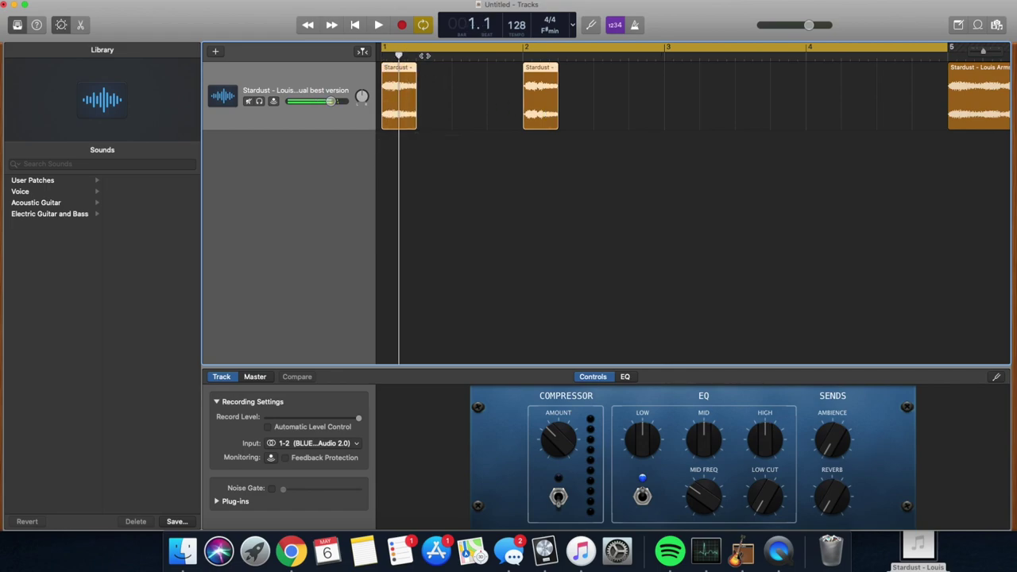
{"action": "left_click", "coordinate": [424, 57]}
{"action": "left_click_drag", "start_coordinate": [425, 56], "coordinate": [488, 56]}
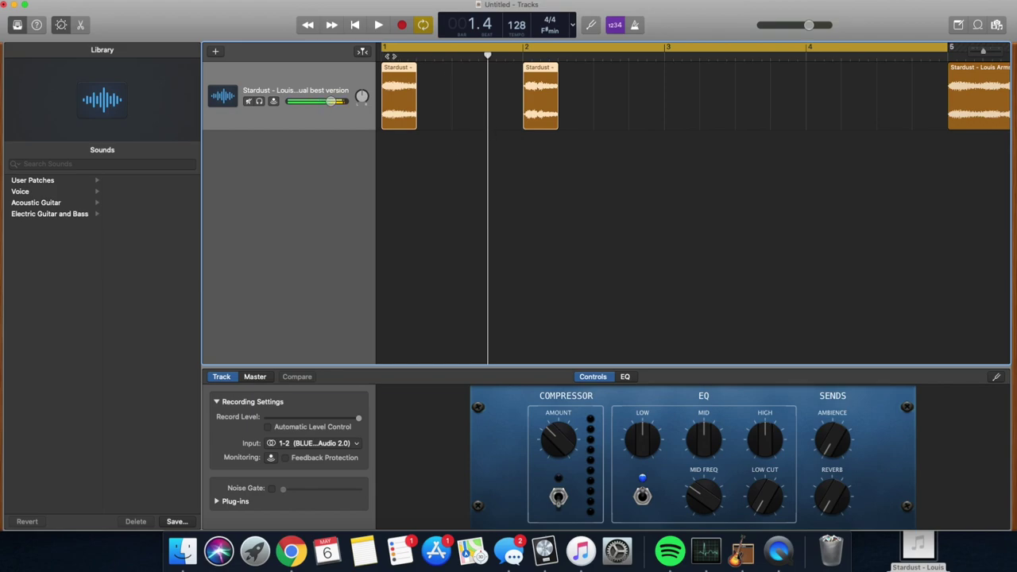
{"action": "left_click", "coordinate": [382, 57]}
{"action": "left_click_drag", "start_coordinate": [417, 55], "coordinate": [488, 56]}
{"action": "left_click", "coordinate": [523, 52]}
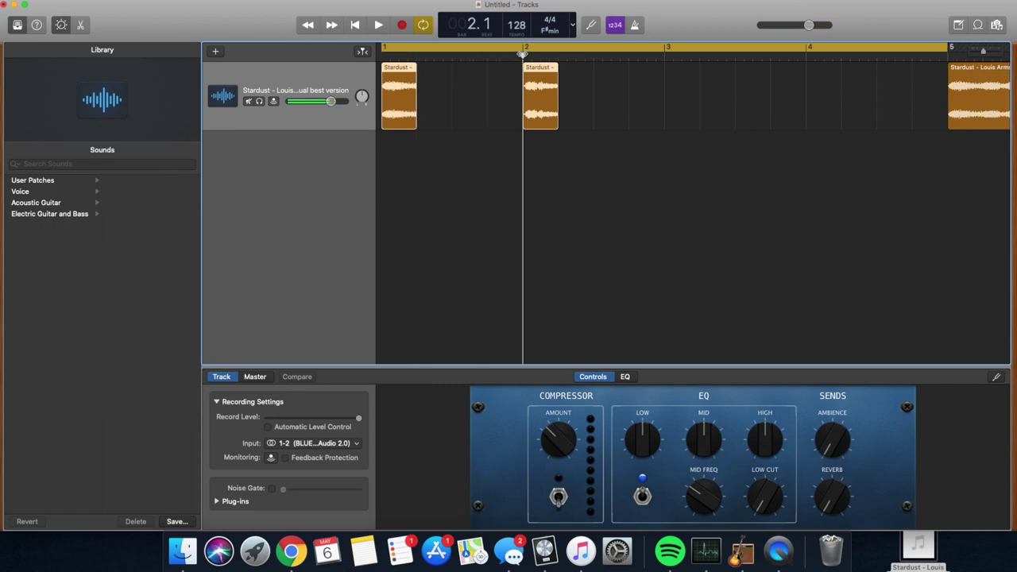
{"action": "left_click_drag", "start_coordinate": [548, 52], "coordinate": [593, 57]}
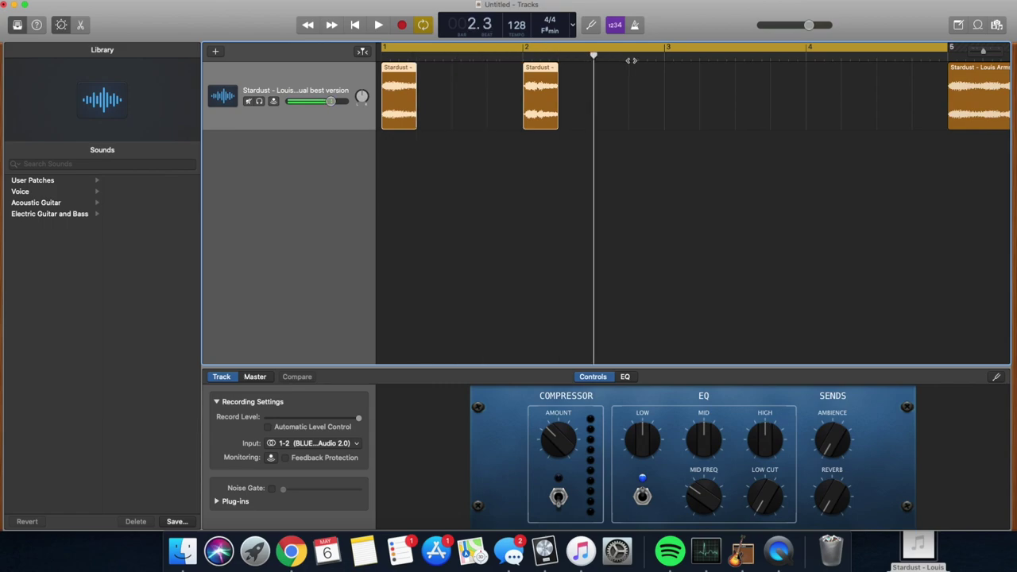
- Split the bar 1 chop at its half-beat point and delete the second half
{"action": "left_click", "coordinate": [631, 60]}
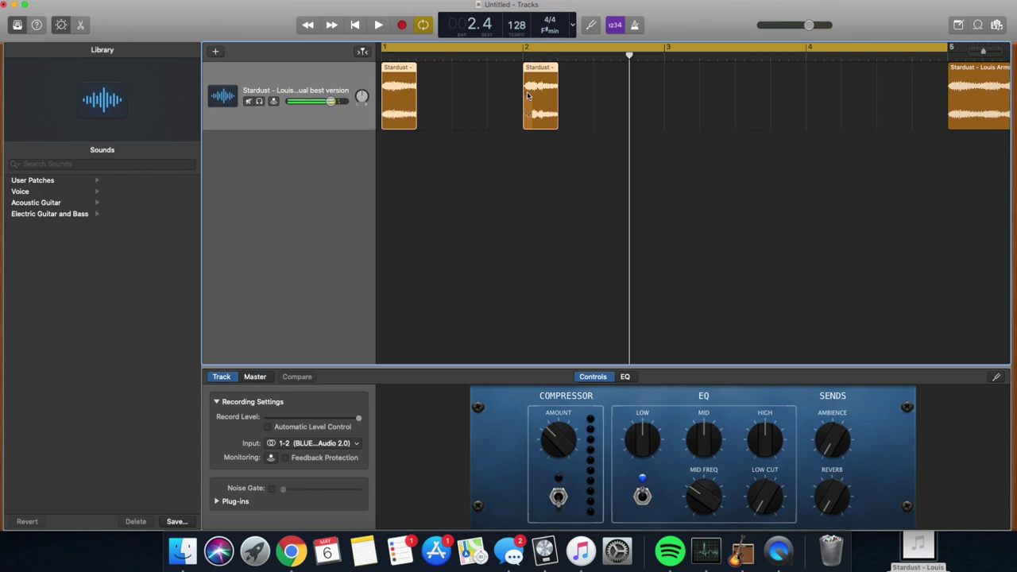
{"action": "scroll", "coordinate": [422, 100], "scroll_direction": "up", "scroll_amount": 5}
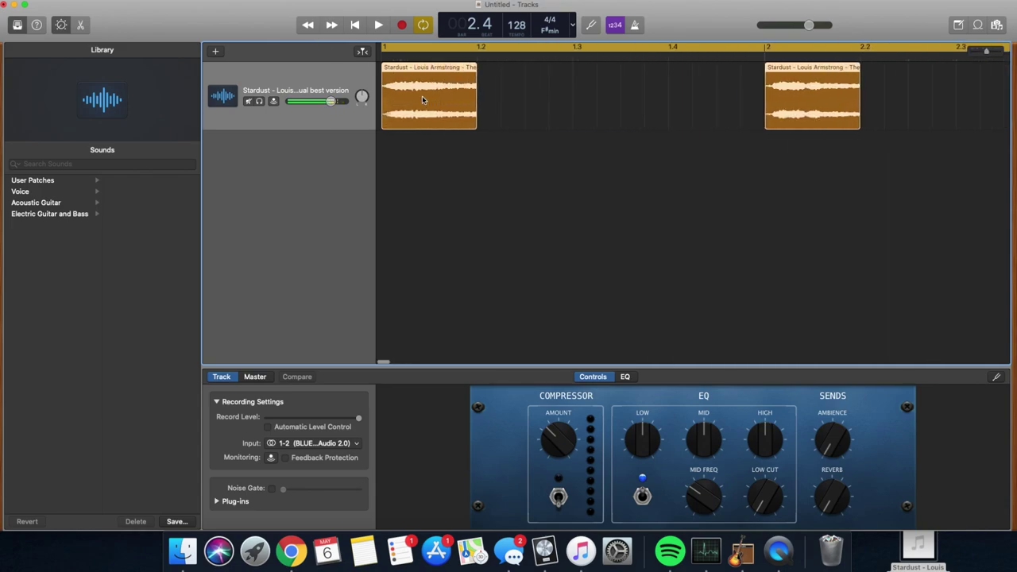
{"action": "scroll", "coordinate": [422, 100], "scroll_direction": "up", "scroll_amount": 2}
{"action": "scroll", "coordinate": [422, 100], "scroll_direction": "down", "scroll_amount": 1}
{"action": "left_click_drag", "start_coordinate": [385, 60], "coordinate": [468, 61]}
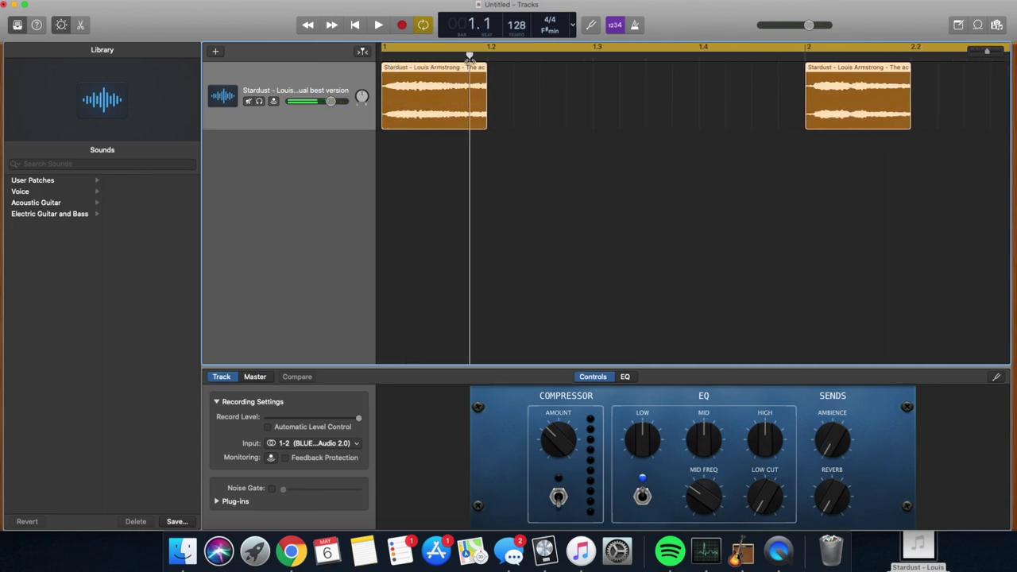
{"action": "key", "text": "Return"}
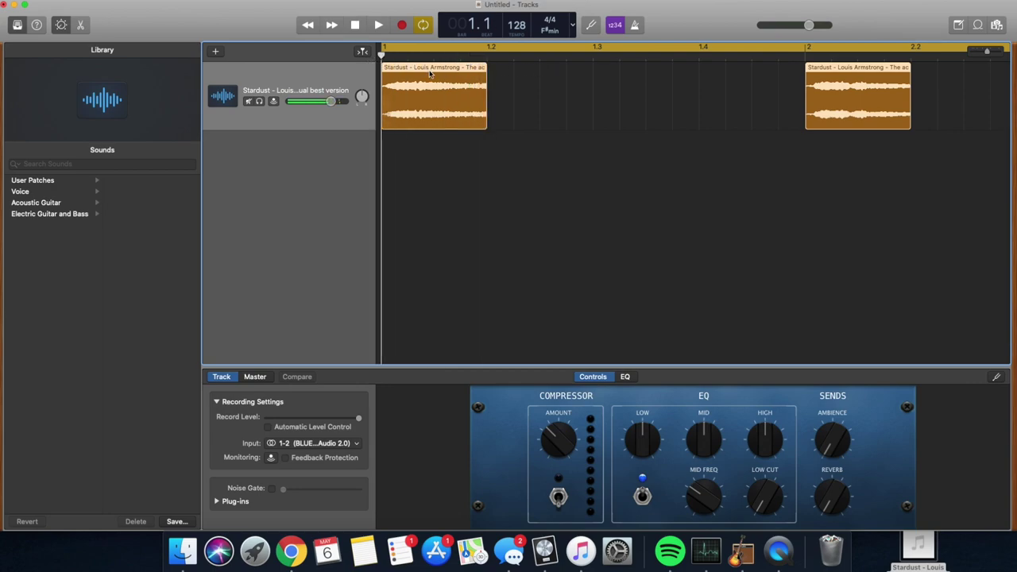
{"action": "key", "text": "super+Left"}
{"action": "left_click", "coordinate": [415, 54]}
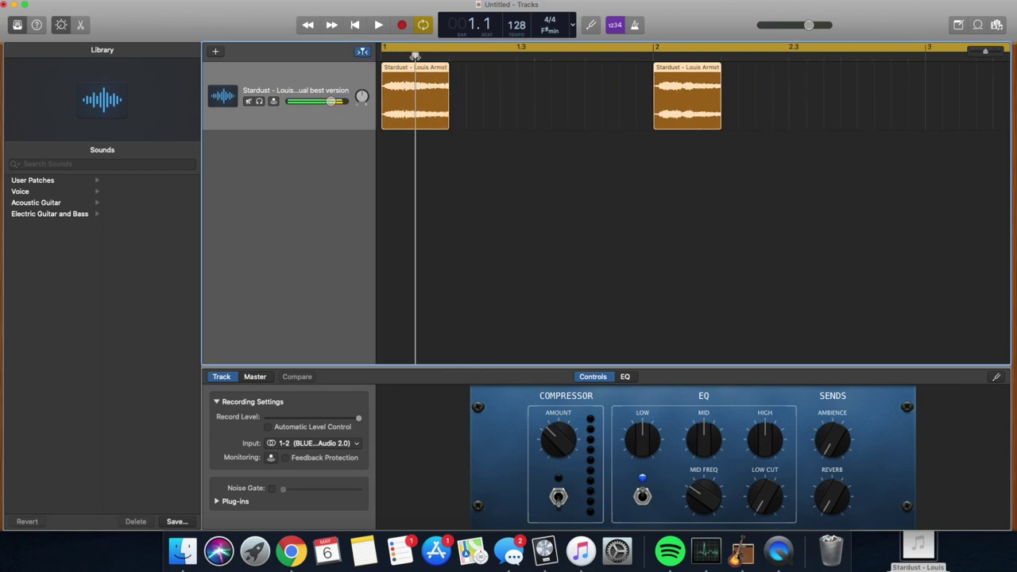
{"action": "key", "text": "super+t"}
{"action": "left_click", "coordinate": [470, 135]}
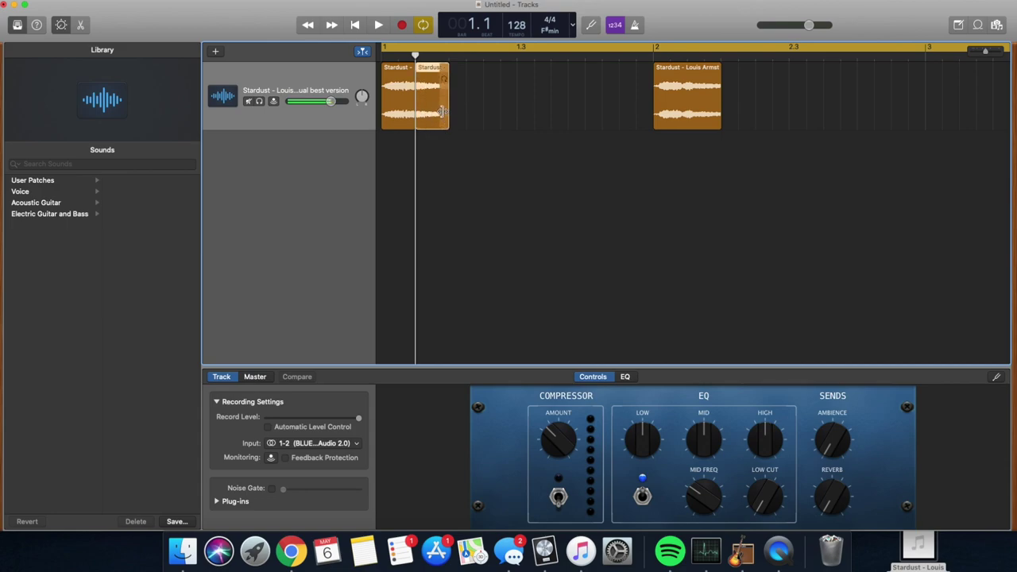
{"action": "key", "text": "Delete"}
- Repeat the half-beat chop side by side until bar 1 is filled and play the result
{"action": "left_click", "coordinate": [399, 97]}
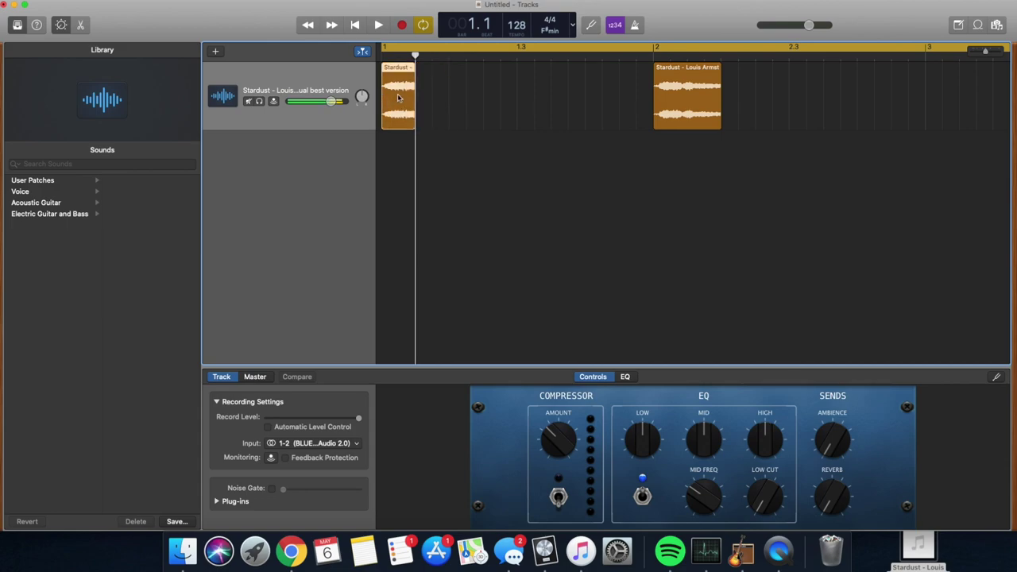
{"action": "key", "text": "super+Left"}
{"action": "key", "text": "super+Left"}
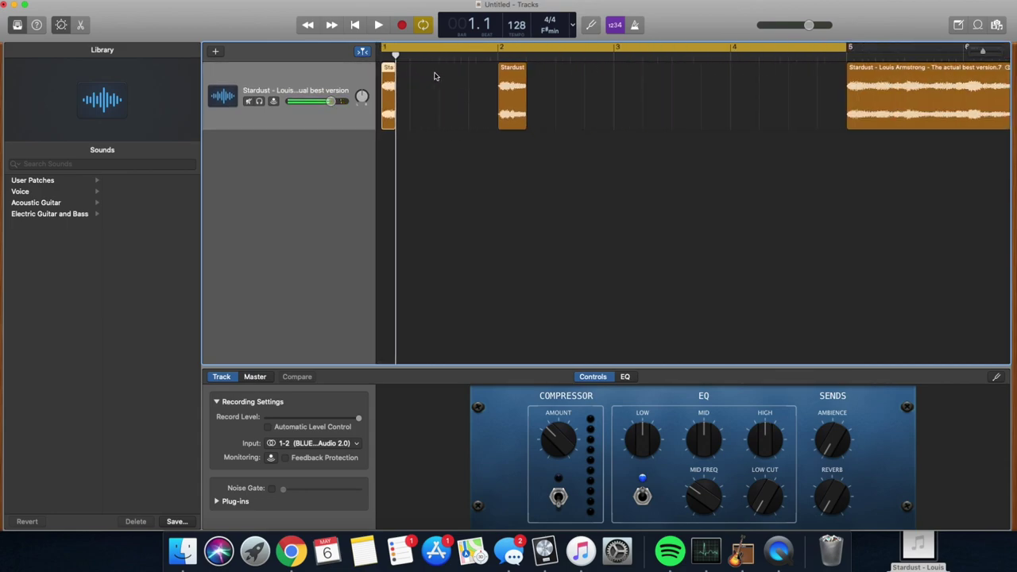
{"action": "key", "text": "super+v"}
{"action": "key", "text": "super+v"}
{"action": "key", "text": "super+v"}
{"action": "key", "text": "super+v"}
{"action": "key", "text": "super+v"}
{"action": "key", "text": "super+v"}
{"action": "key", "text": "super+v"}
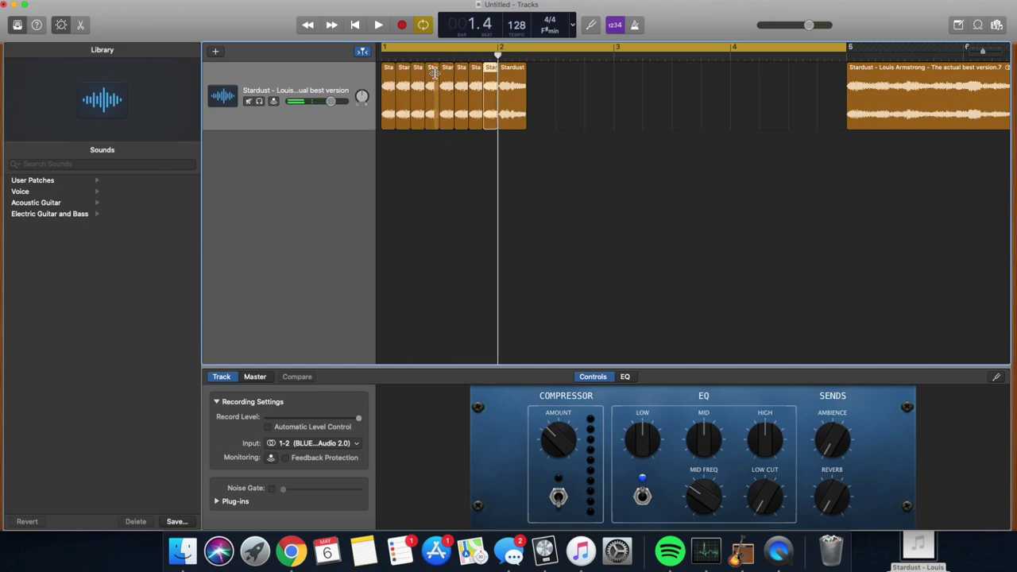
{"action": "left_click", "coordinate": [363, 25]}
{"action": "key", "text": "space"}
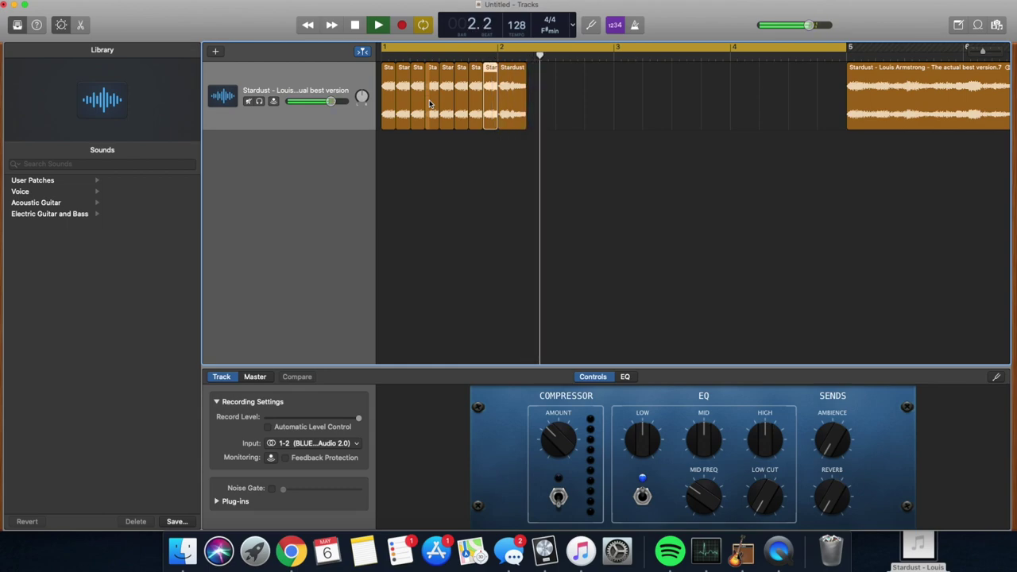
- Stop playback and undo the pasted copies of the half-beat chop in bar 1
{"action": "key", "text": "space"}
{"action": "key", "text": "super+z"}
{"action": "key", "text": "super+z"}
{"action": "key", "text": "super+z"}
{"action": "key", "text": "super+z"}
{"action": "key", "text": "super+z"}
{"action": "key", "text": "super+z"}
{"action": "key", "text": "super+z"}
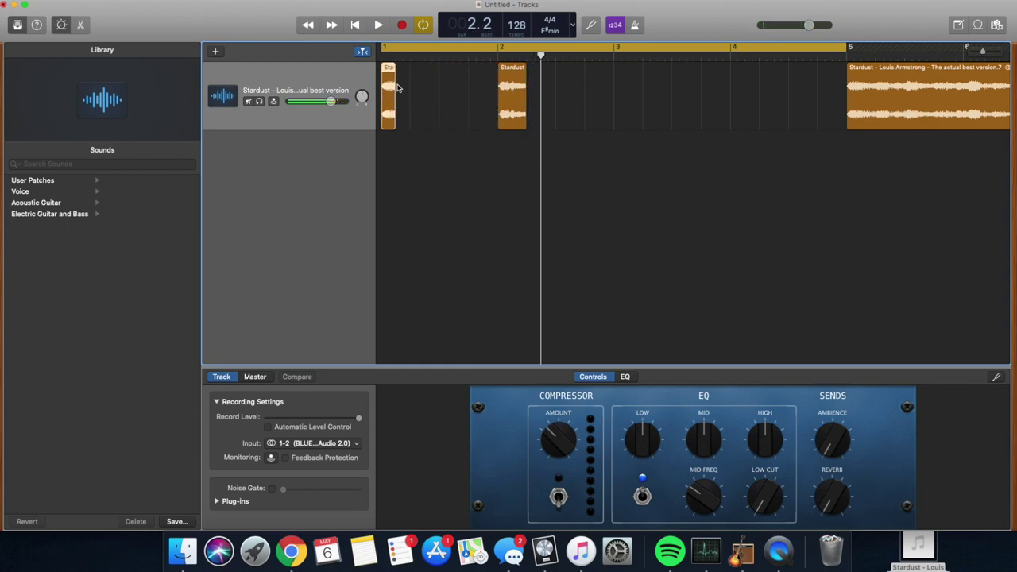
- Trim the end of the half-beat chop in bar 1 back to a quarter beat
{"action": "scroll", "coordinate": [398, 88], "scroll_direction": "up", "scroll_amount": 5}
{"action": "left_click", "coordinate": [401, 58]}
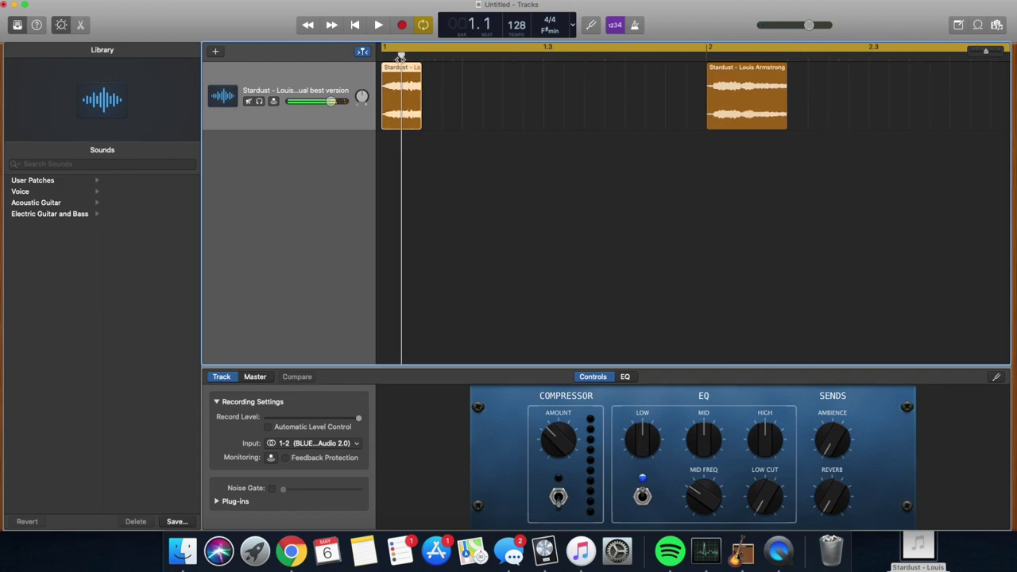
{"action": "left_click_drag", "start_coordinate": [419, 103], "coordinate": [401, 103]}
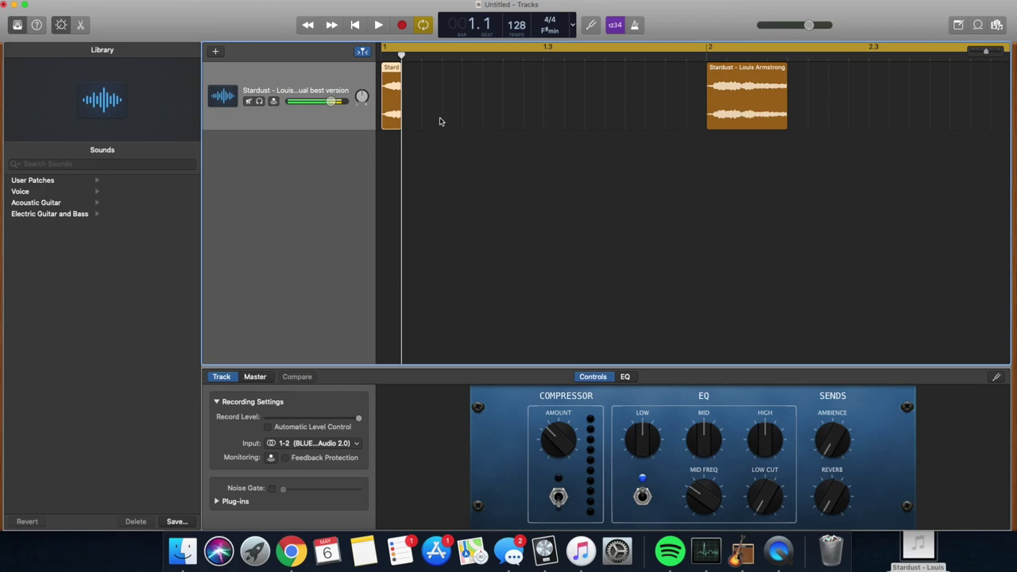
{"action": "key", "text": "super+Left"}
{"action": "key", "text": "super+Left"}
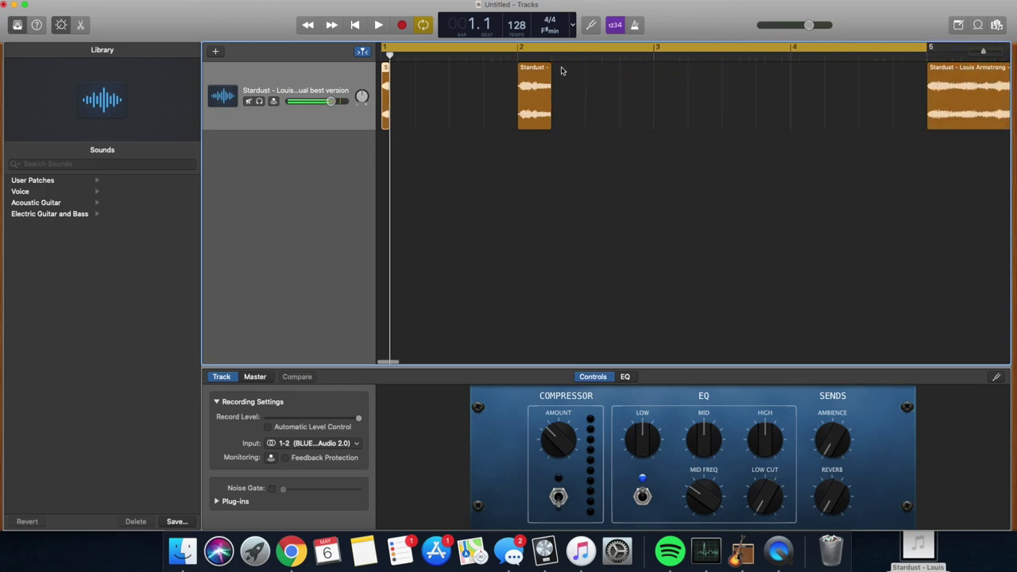
- Undo the trim, deletion and split to restore the one-beat chop in bar 1, and deselect it
{"action": "key", "text": "super+z"}
{"action": "key", "text": "super+z"}
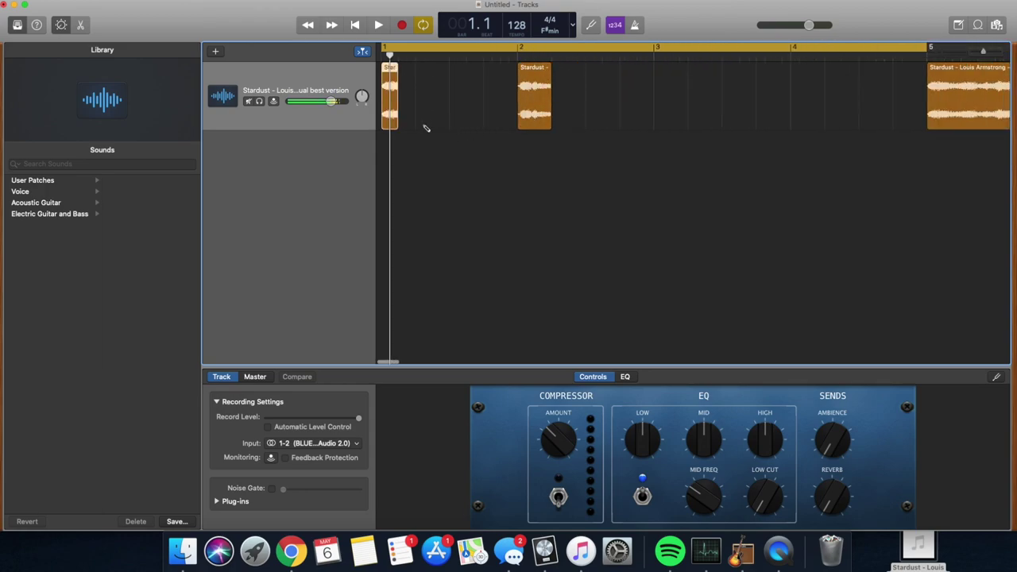
{"action": "key", "text": "super+z"}
{"action": "left_click", "coordinate": [450, 78]}
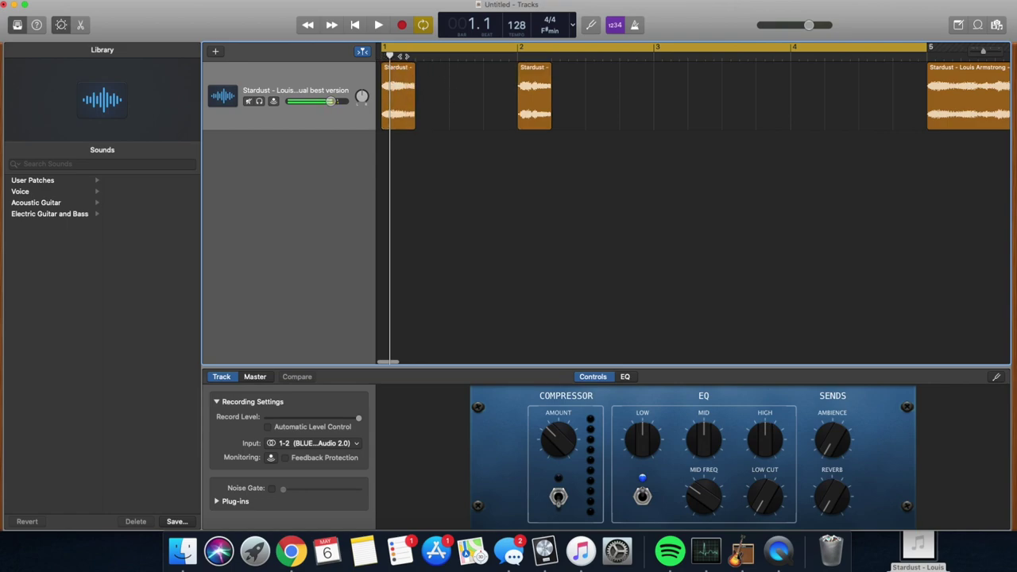
- Cut the restored bar 1 chop in half at the half-beat and remove its second part
{"action": "left_click", "coordinate": [398, 56]}
{"action": "left_click", "coordinate": [402, 77]}
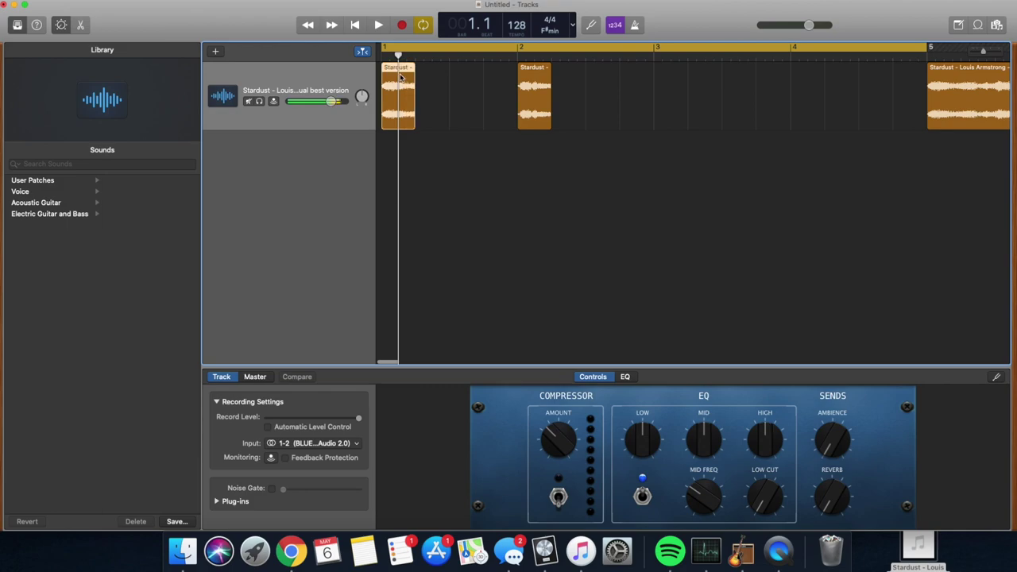
{"action": "key", "text": "super+t"}
{"action": "key", "text": "Delete"}
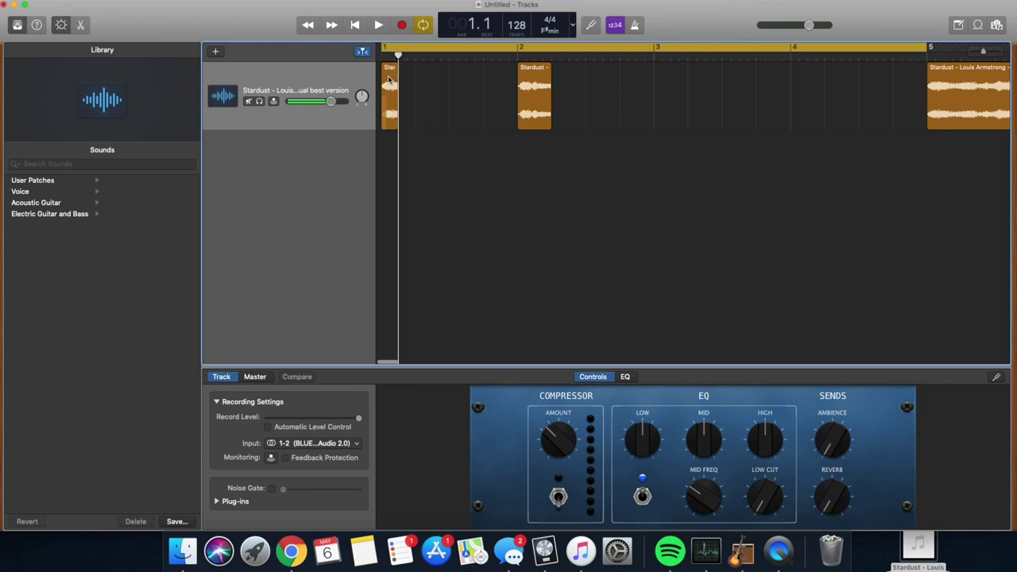
- Split the half-beat chop at its quarter-beat point and delete the piece after the cut
{"action": "key", "text": "super+Right"}
{"action": "left_click", "coordinate": [388, 58]}
{"action": "left_click", "coordinate": [389, 91]}
{"action": "key", "text": "super+t"}
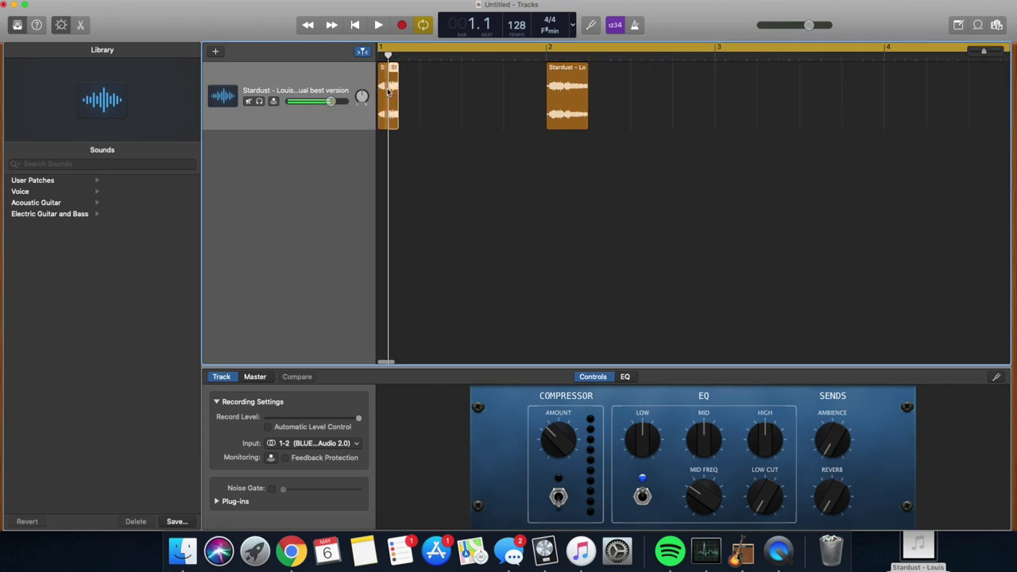
{"action": "key", "text": "Delete"}
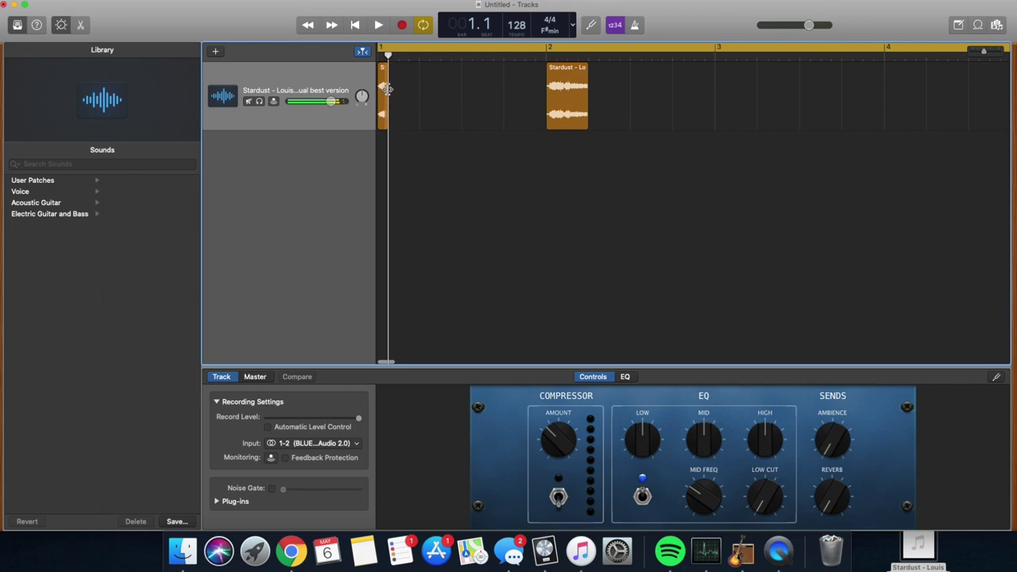
- Extend the quarter-beat chop back to one beat, then split it at the half-beat and delete the second half
{"action": "left_click", "coordinate": [402, 79]}
{"action": "left_click_drag", "start_coordinate": [387, 121], "coordinate": [414, 122]}
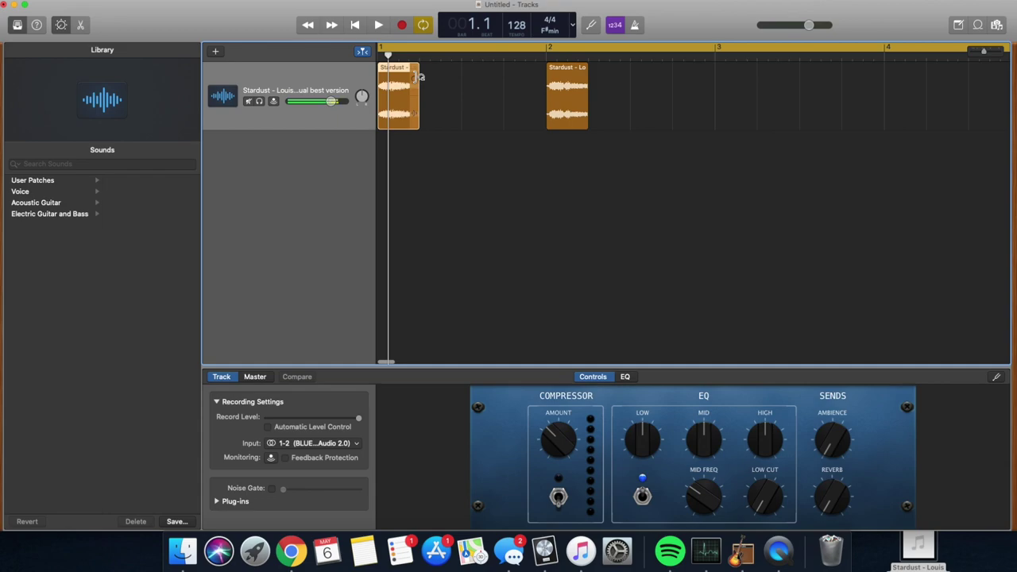
{"action": "left_click", "coordinate": [399, 56]}
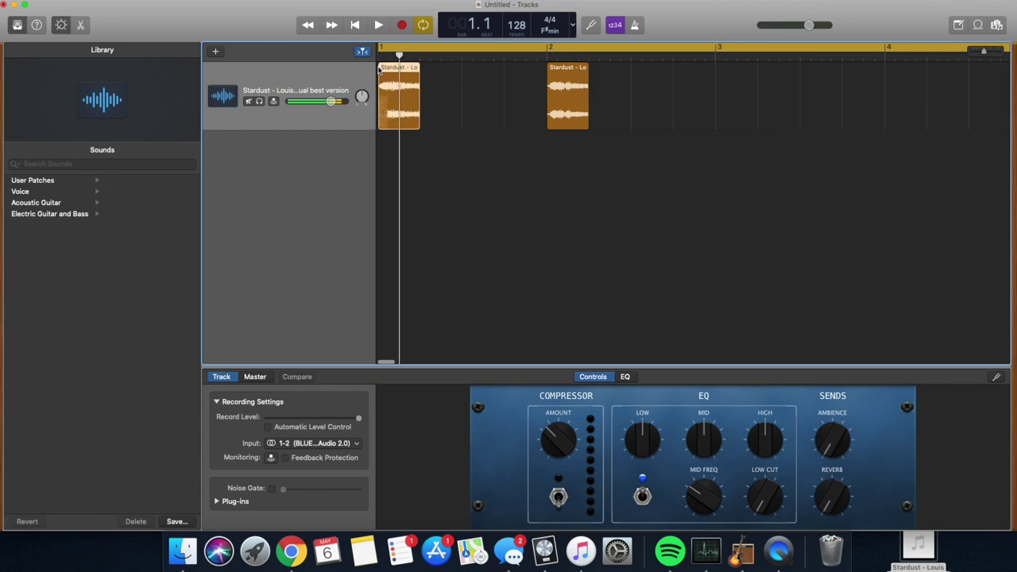
{"action": "key", "text": "super+t"}
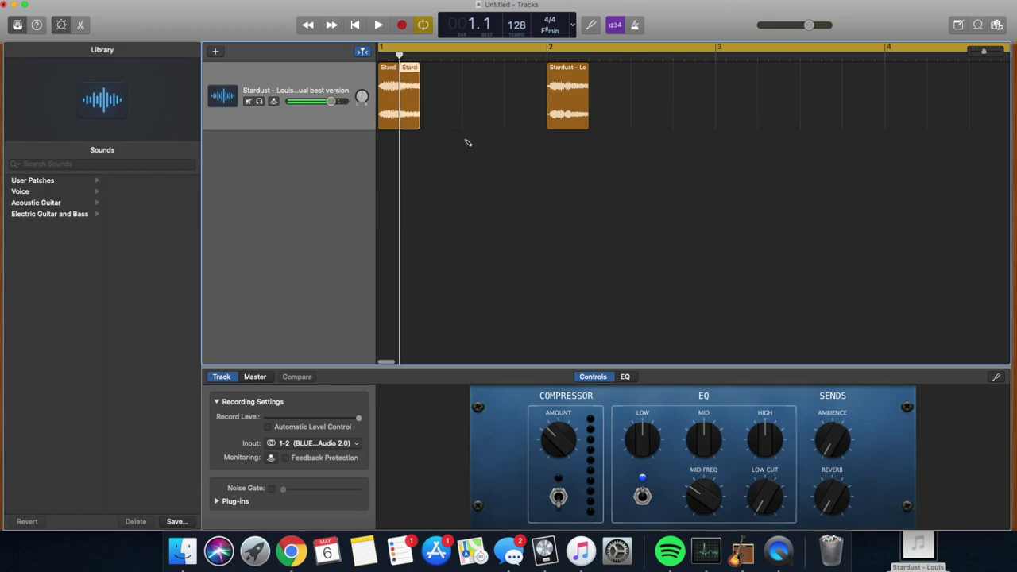
{"action": "key", "text": "Delete"}
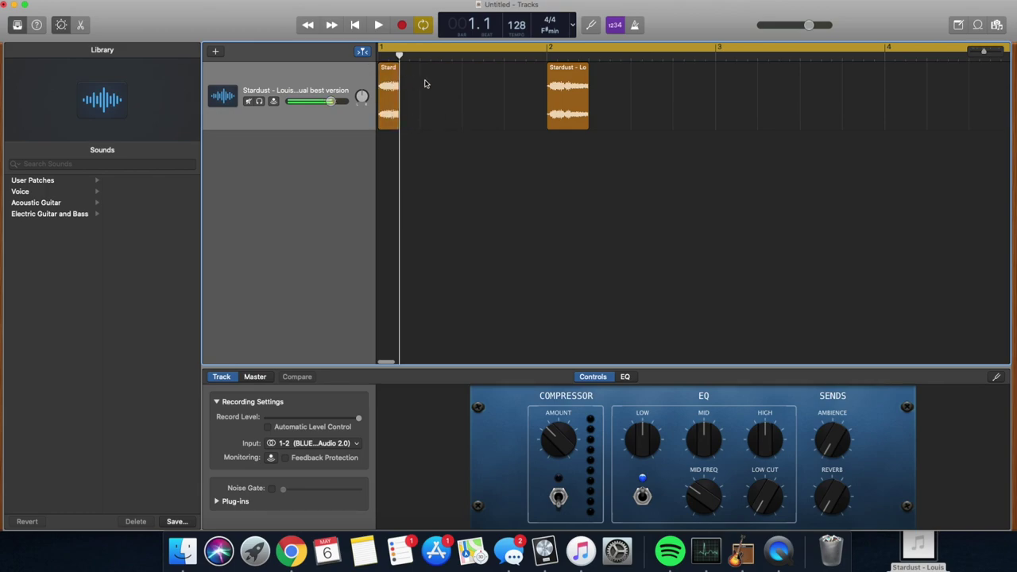
- Paste copies of the half-beat chop end to end across bar 1 up to bar 2
{"action": "left_click", "coordinate": [389, 77]}
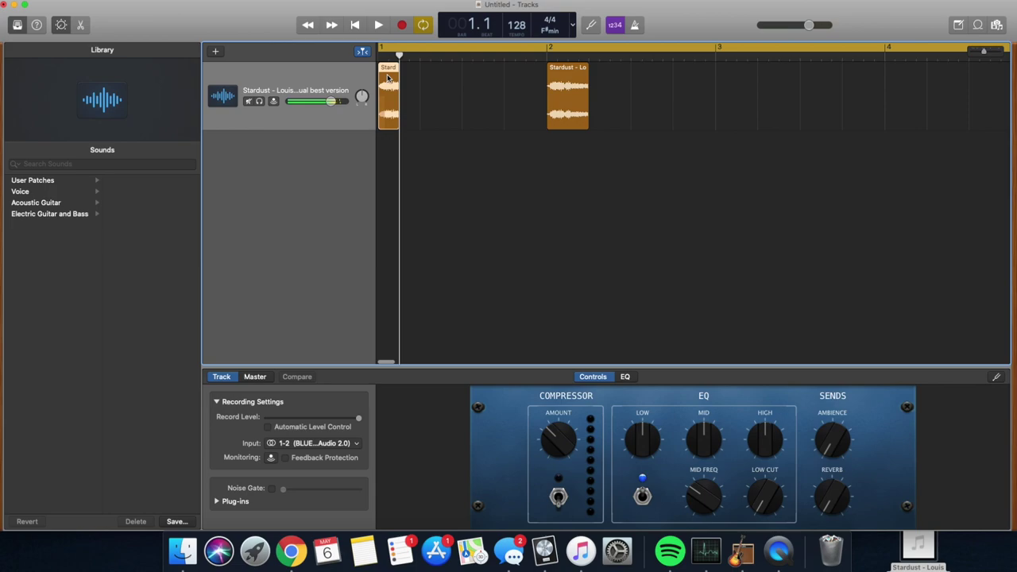
{"action": "key", "text": "super+v"}
{"action": "key", "text": "super+v"}
{"action": "key", "text": "super+v"}
{"action": "key", "text": "super+v"}
{"action": "key", "text": "super+v"}
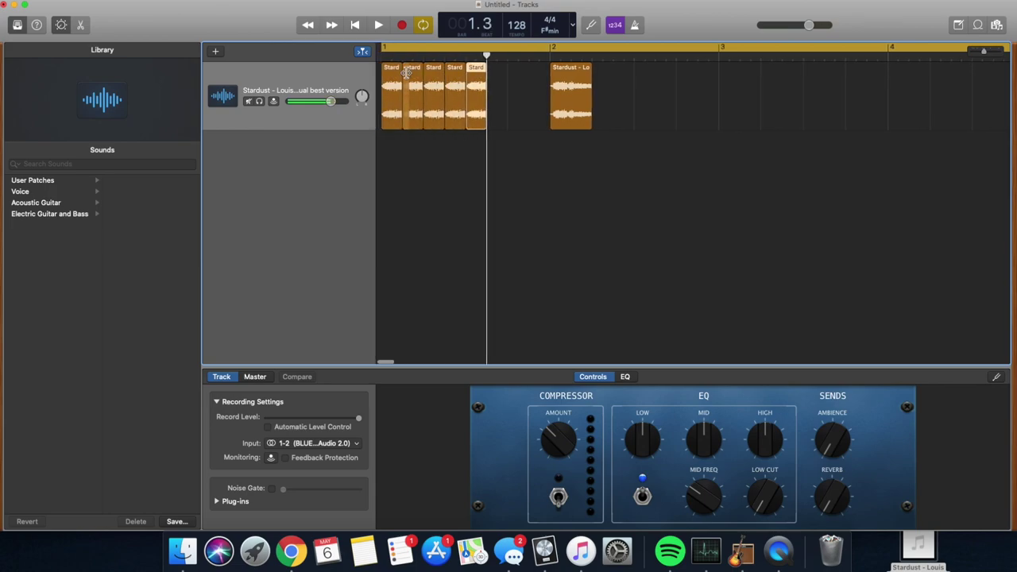
{"action": "key", "text": "super+v"}
{"action": "key", "text": "super+v"}
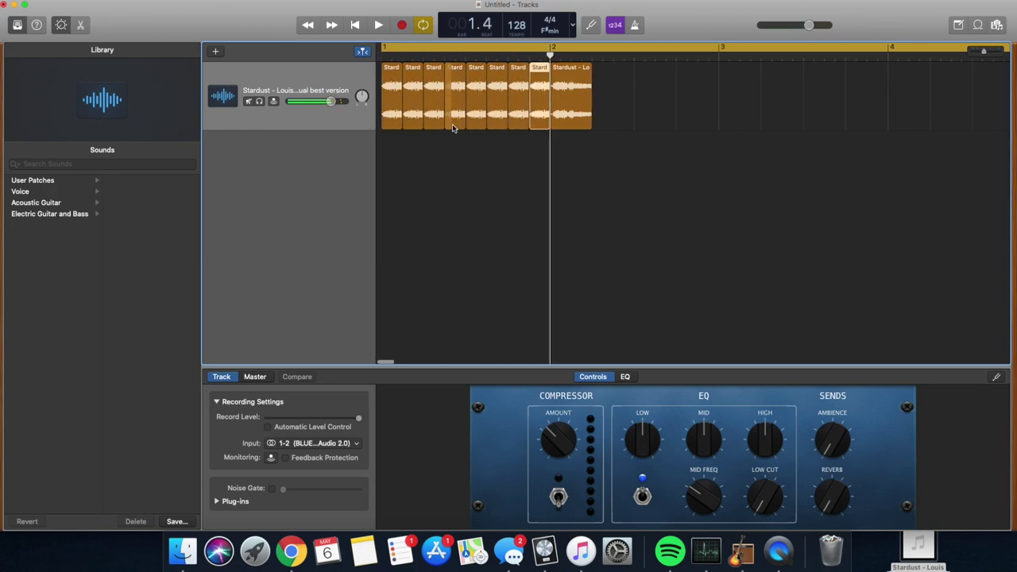
- Delete the half-beat copies in bar 1 and cut the remaining chop down to a quarter beat
{"action": "left_click_drag", "start_coordinate": [543, 155], "coordinate": [418, 76]}
{"action": "key", "text": "Delete"}
{"action": "left_click", "coordinate": [390, 54]}
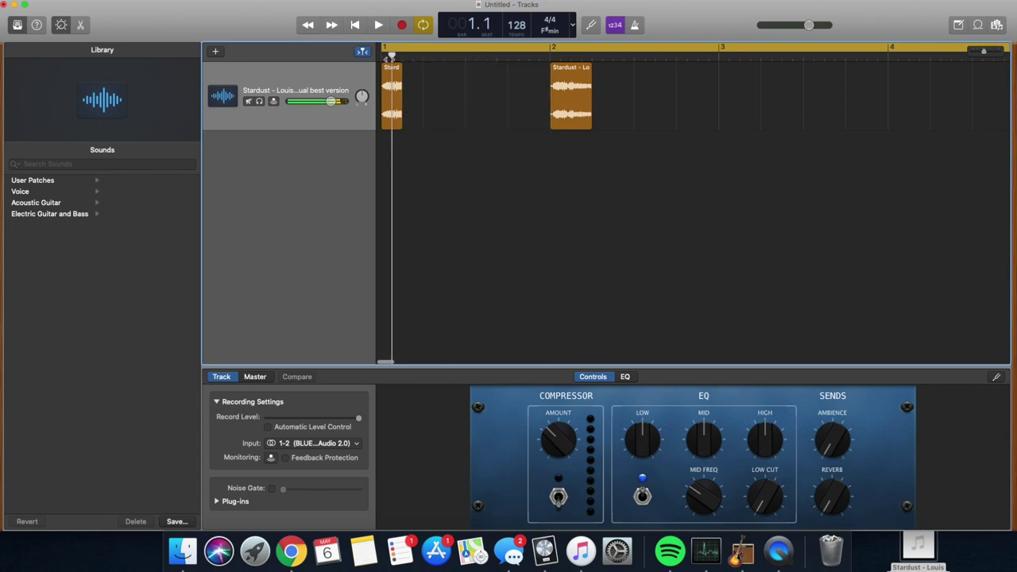
{"action": "left_click", "coordinate": [390, 90]}
{"action": "key", "text": "super+t"}
{"action": "key", "text": "Delete"}
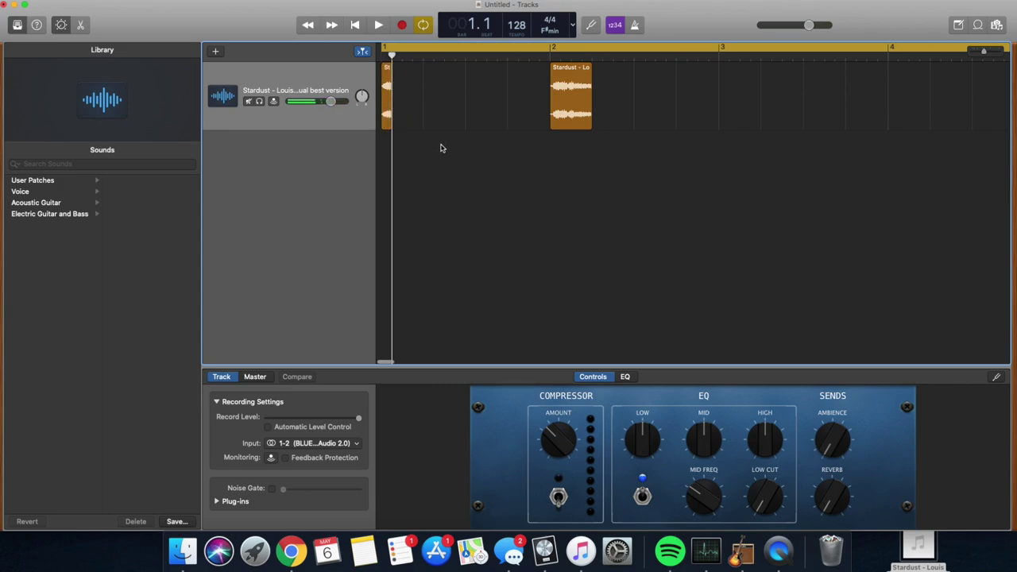
- Fill bar 1 with back-to-back copies of the quarter-beat chop up to the start of bar 2
{"action": "left_click_drag", "start_coordinate": [426, 137], "coordinate": [377, 89]}
{"action": "key", "text": "super+v"}
{"action": "key", "text": "super+v"}
{"action": "key", "text": "super+v"}
{"action": "key", "text": "super+v"}
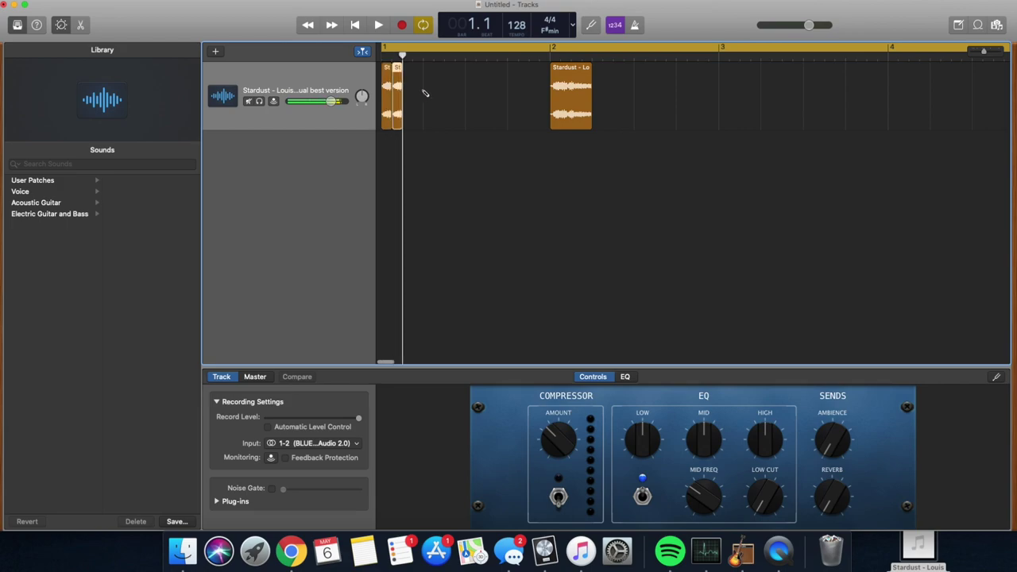
{"action": "key", "text": "super+v"}
{"action": "key", "text": "super+v"}
{"action": "key", "text": "super+v"}
{"action": "key", "text": "super+v"}
{"action": "key", "text": "super+v"}
{"action": "key", "text": "super+v"}
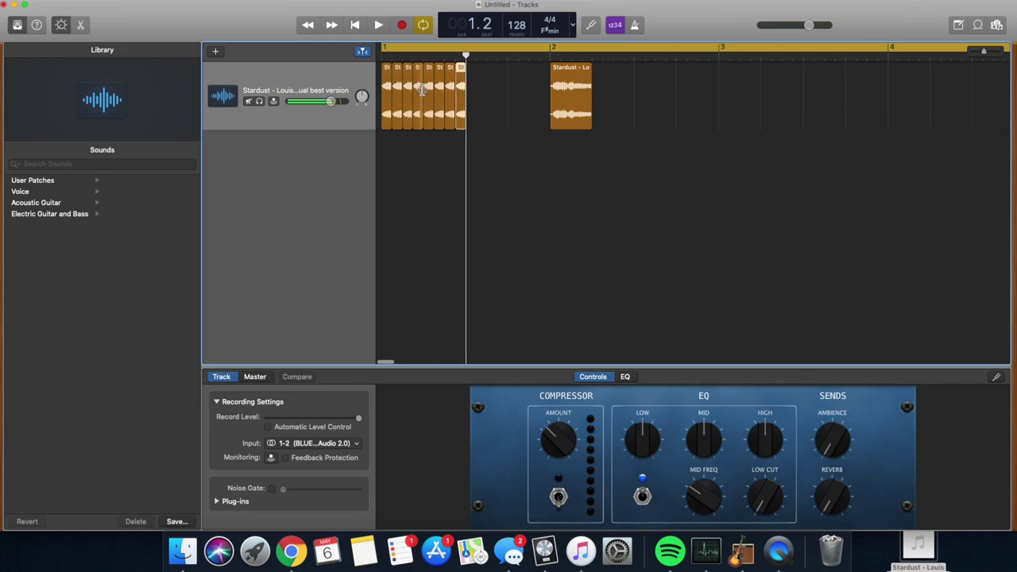
{"action": "key", "text": "super+v"}
{"action": "key", "text": "super+v"}
{"action": "key", "text": "super+v"}
{"action": "key", "text": "super+v"}
{"action": "key", "text": "super+v"}
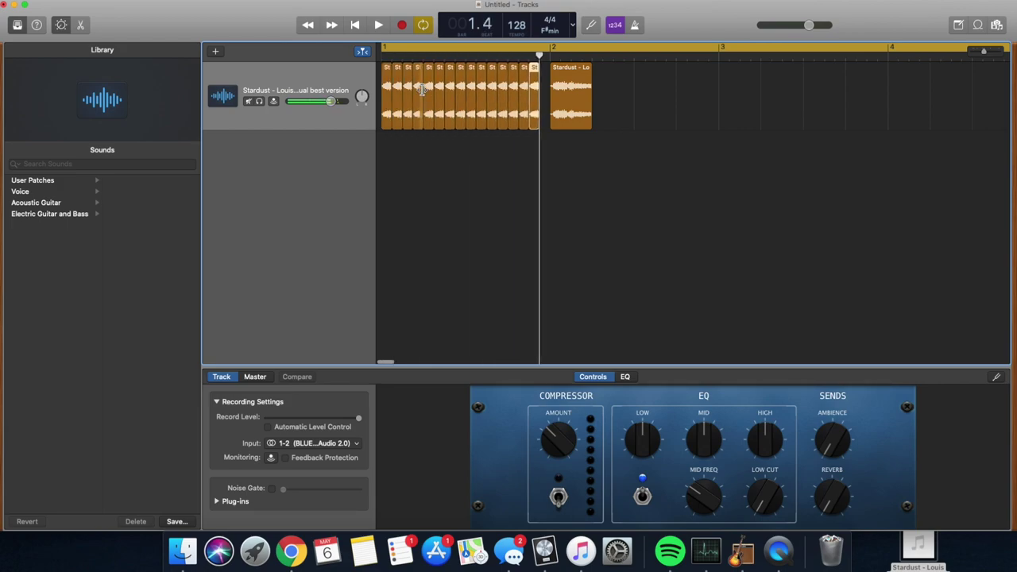
- Play the quarter-beat repeats in bar 1 from the beginning of the project and stop playback
{"action": "key", "text": "Return"}
{"action": "key", "text": "space"}
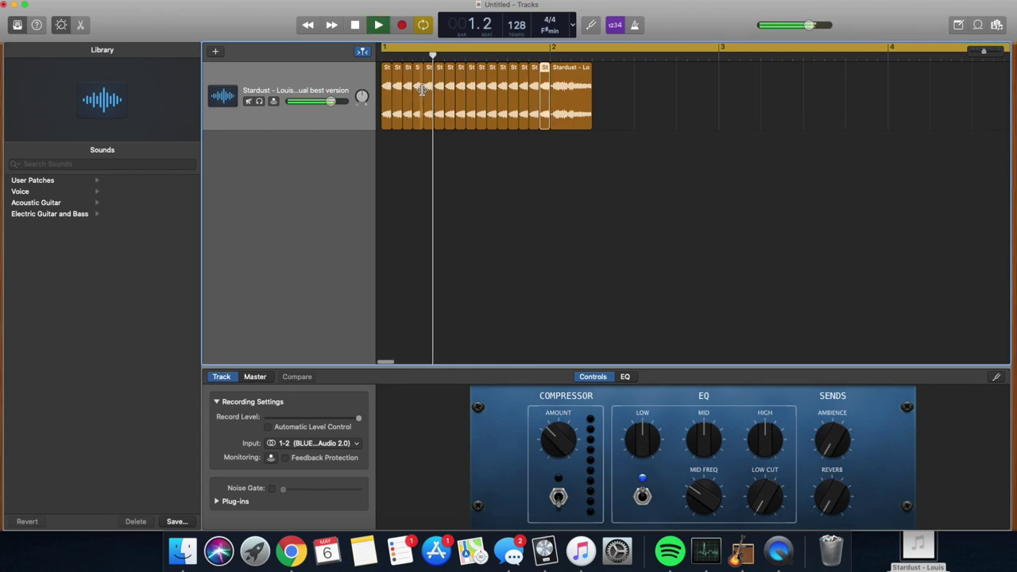
{"action": "key", "text": "space"}
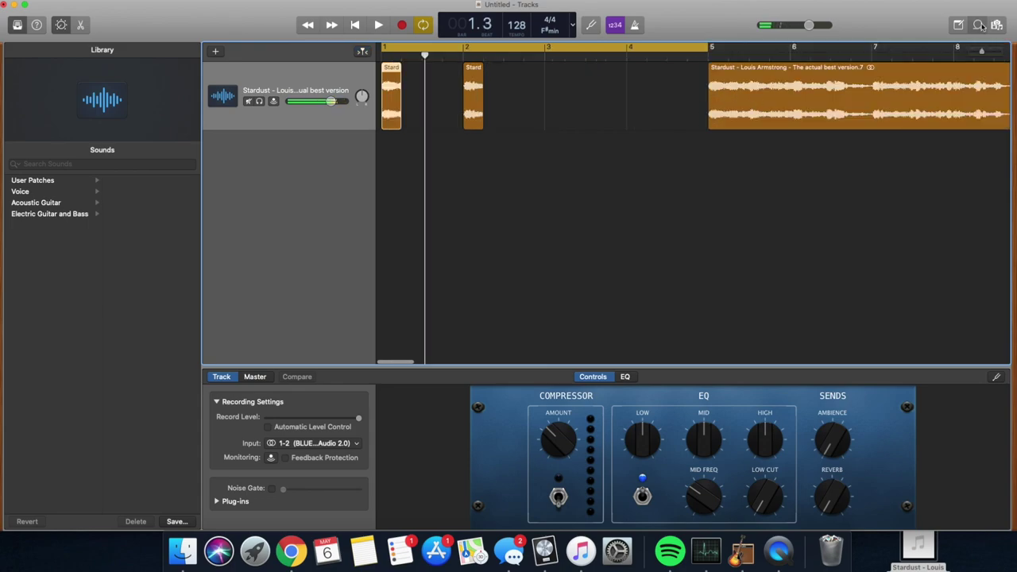
- Open the loop browser to look for Apple Loops
{"action": "left_click", "coordinate": [979, 24]}
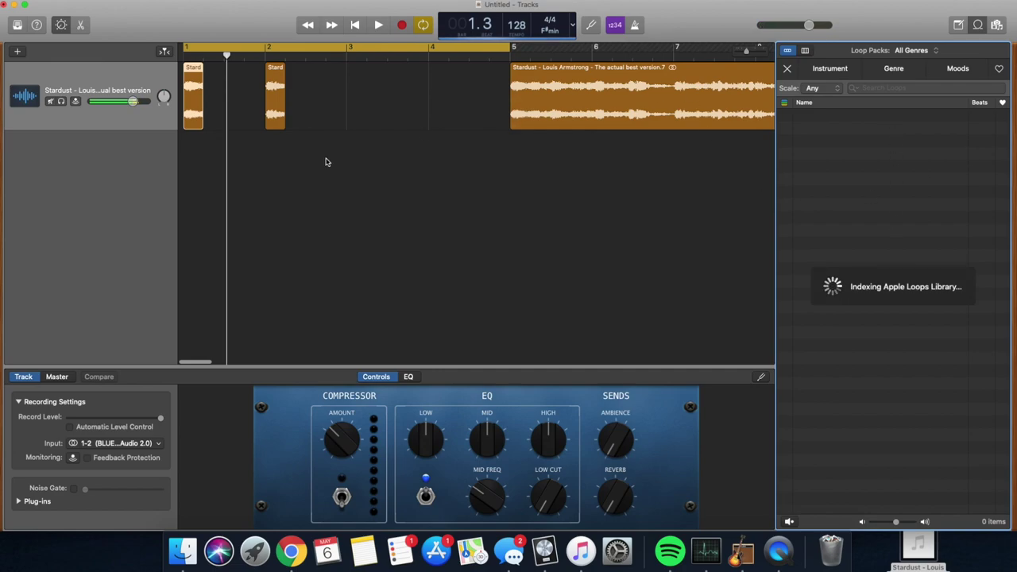
- Delete the leftover long Stardust region that starts at bar 5
{"action": "scroll", "coordinate": [326, 162], "scroll_direction": "left", "scroll_amount": 1}
{"action": "left_click", "coordinate": [609, 101]}
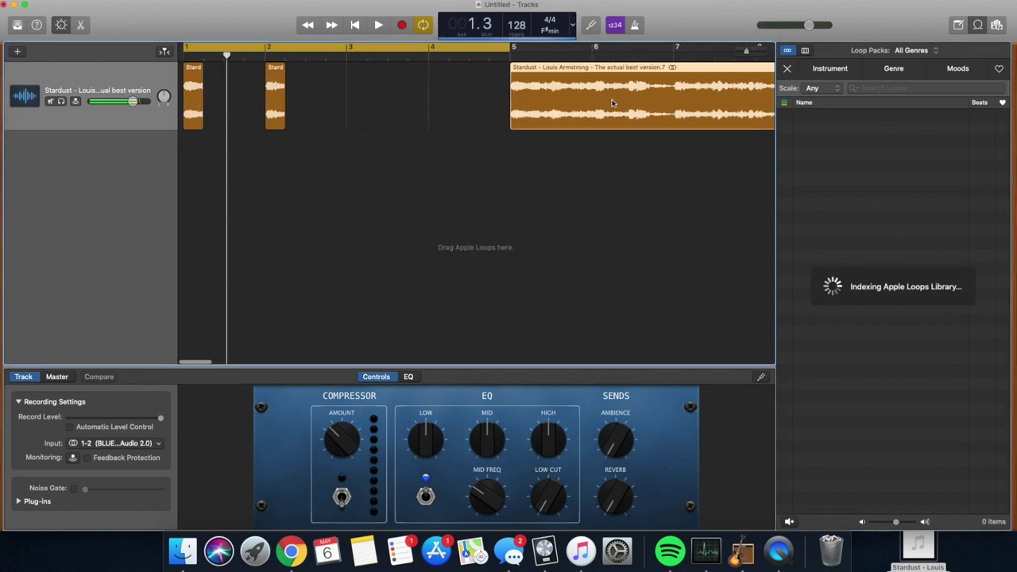
{"action": "key", "text": "Delete"}
- Add a software instrument track and assign it the Boutique 808 electronic drum kit
{"action": "key", "text": "alt+super+n"}
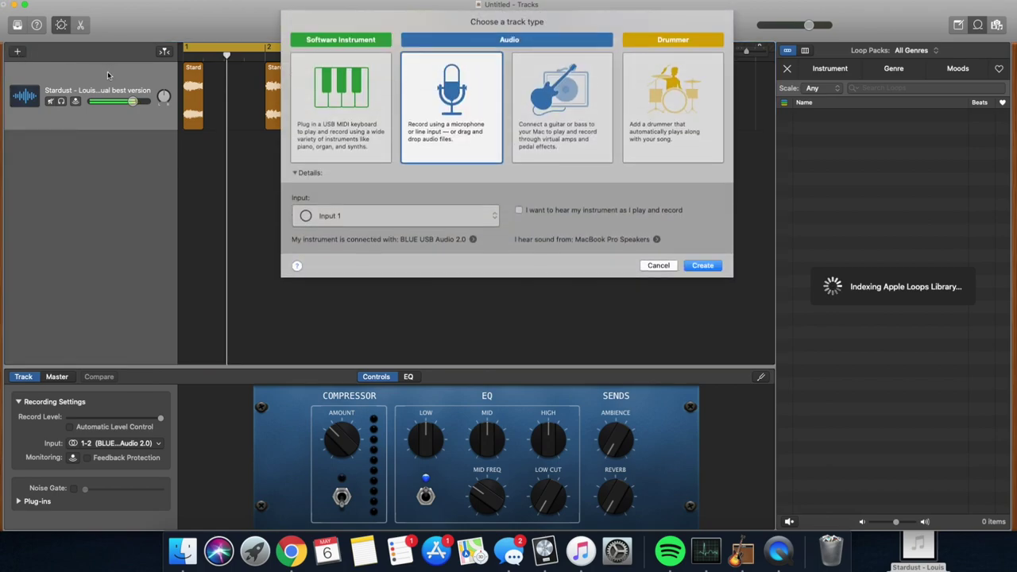
{"action": "left_click", "coordinate": [355, 85]}
{"action": "left_click", "coordinate": [685, 264]}
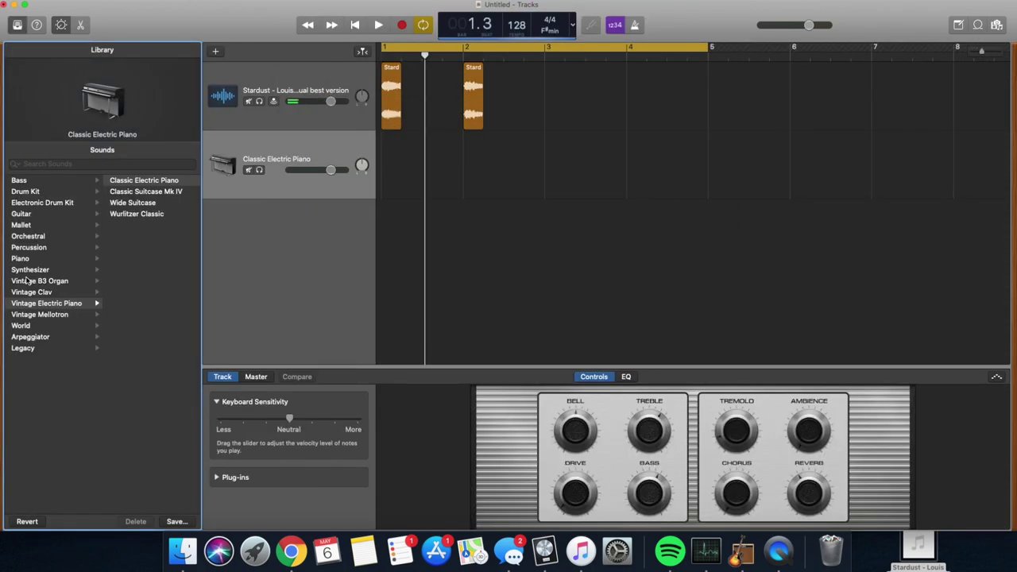
{"action": "left_click", "coordinate": [48, 203]}
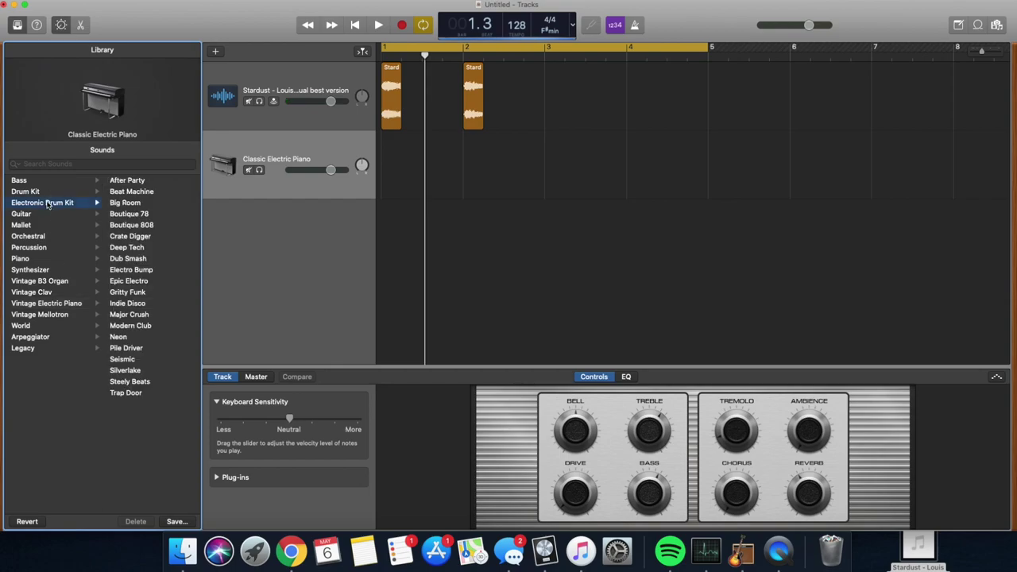
{"action": "left_click", "coordinate": [135, 226]}
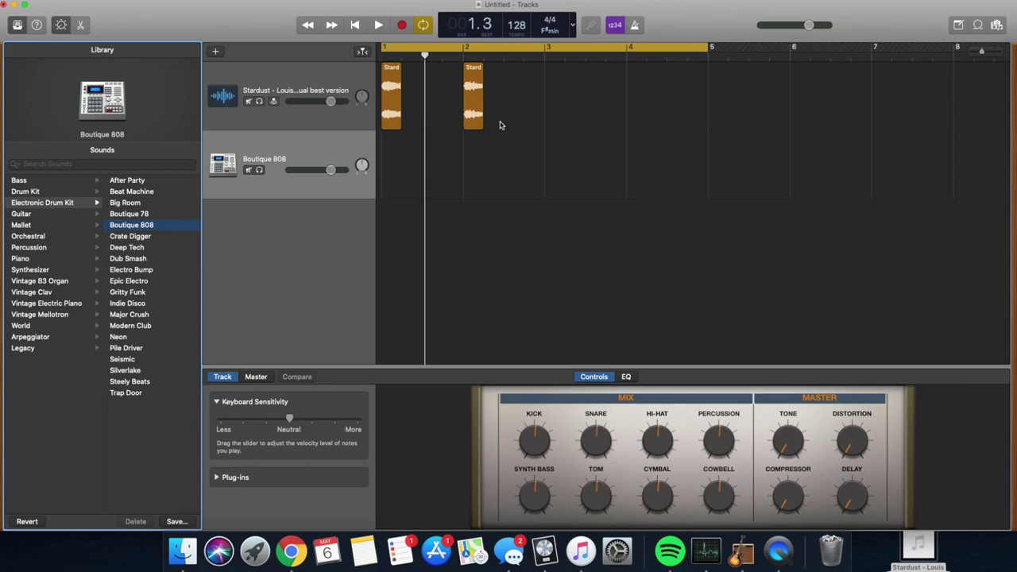
- Reopen the loop browser and limit the loop packs to Hip Hop
{"action": "left_click_drag", "start_coordinate": [483, 124], "coordinate": [476, 125]}
{"action": "key", "text": "super+z"}
{"action": "left_click", "coordinate": [978, 25]}
{"action": "scroll", "coordinate": [849, 250], "scroll_direction": "down", "scroll_amount": 10}
{"action": "scroll", "coordinate": [849, 250], "scroll_direction": "up", "scroll_amount": 5}
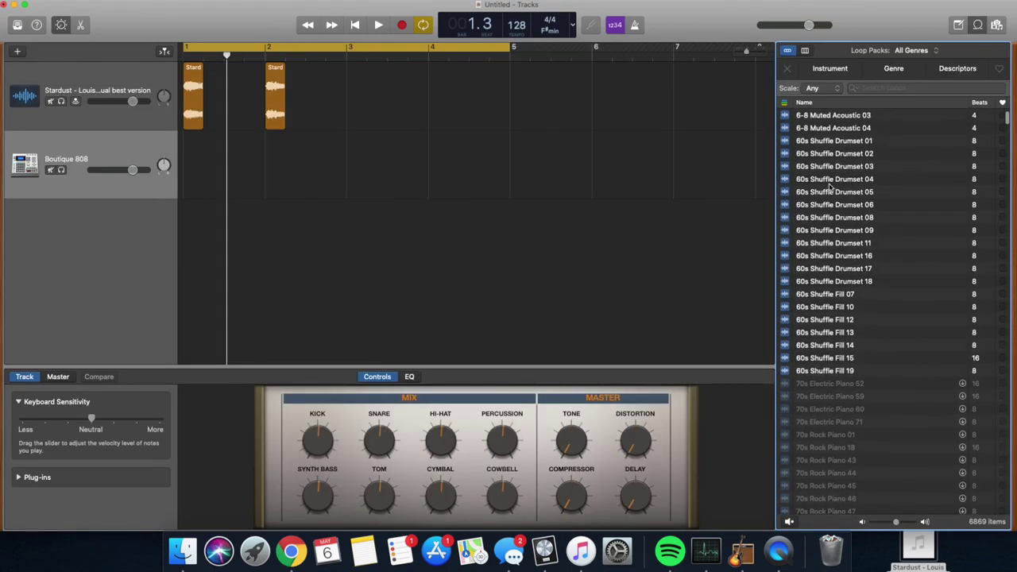
{"action": "left_click", "coordinate": [912, 50]}
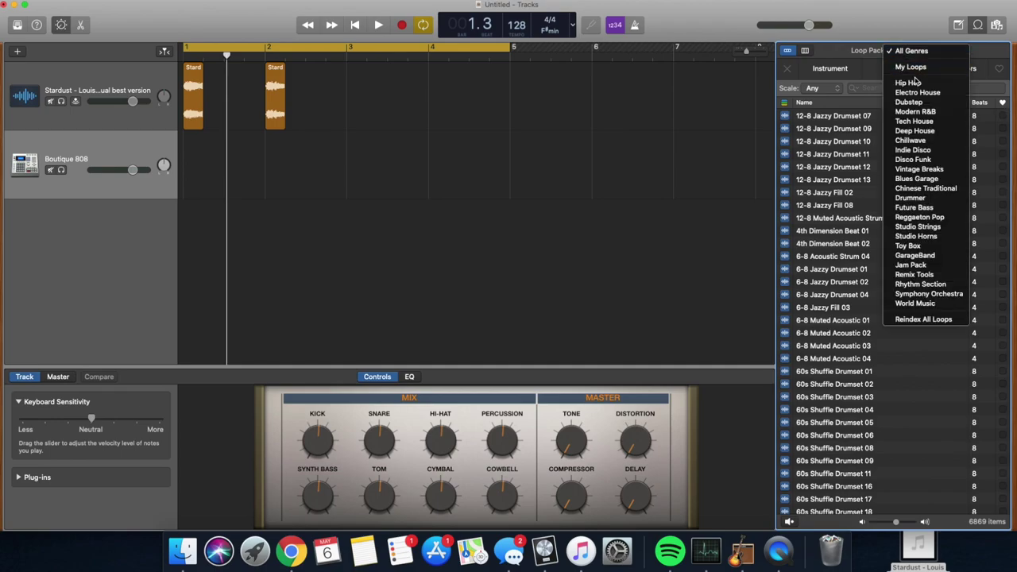
{"action": "left_click", "coordinate": [906, 83]}
{"action": "scroll", "coordinate": [812, 253], "scroll_direction": "down", "scroll_amount": 1}
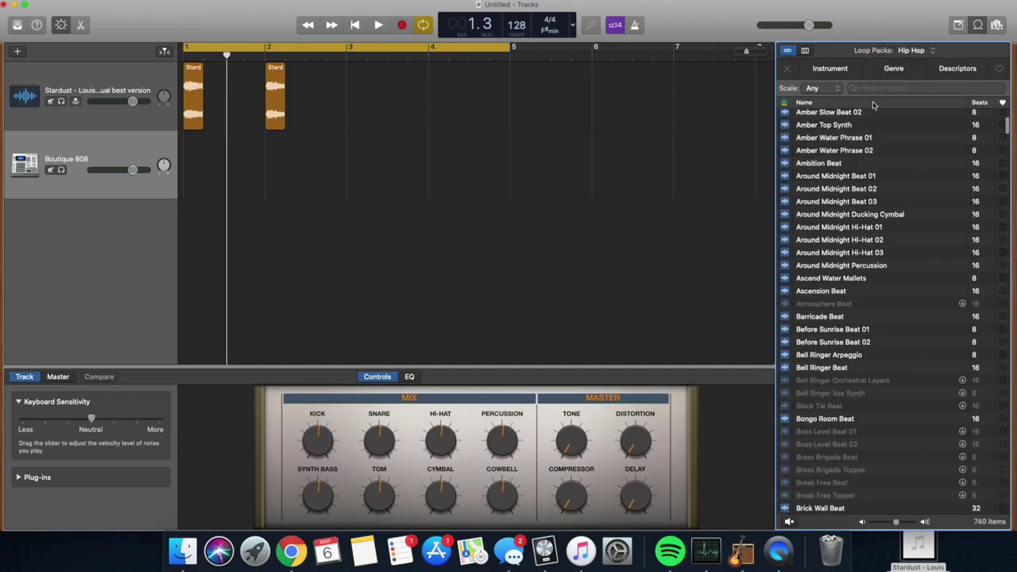
- Place the Around Midnight Hi-Hat 01 loop on a new track at bar 1 and play it with the Stardust chops
{"action": "left_click", "coordinate": [837, 227]}
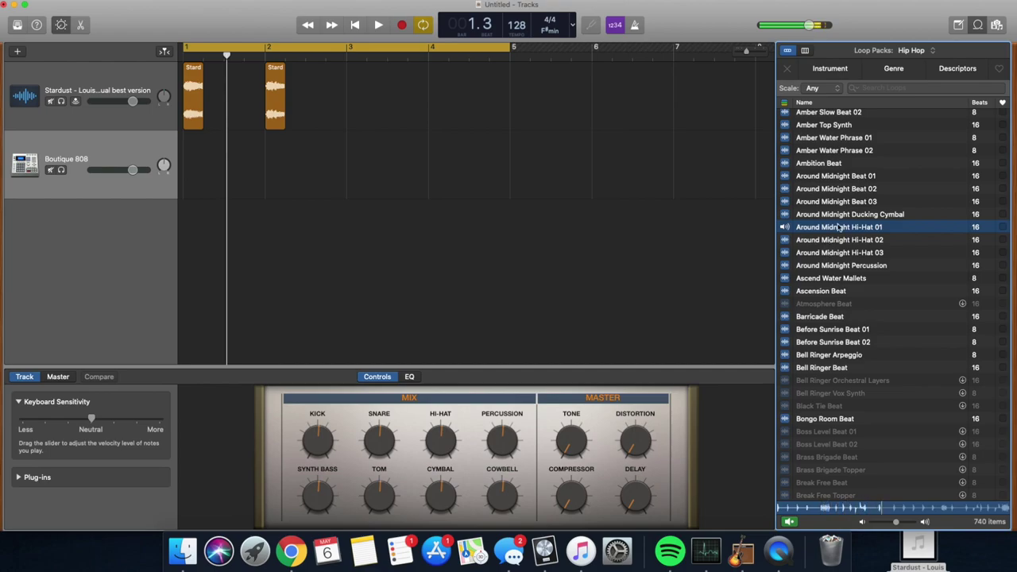
{"action": "left_click_drag", "start_coordinate": [837, 228], "coordinate": [185, 233]}
{"action": "key", "text": "space"}
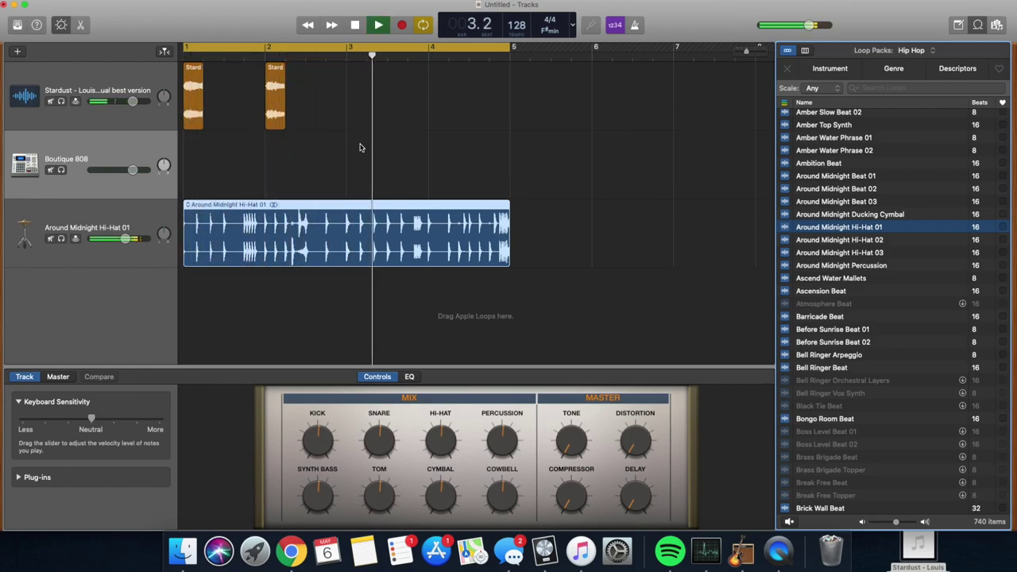
{"action": "key", "text": "space"}
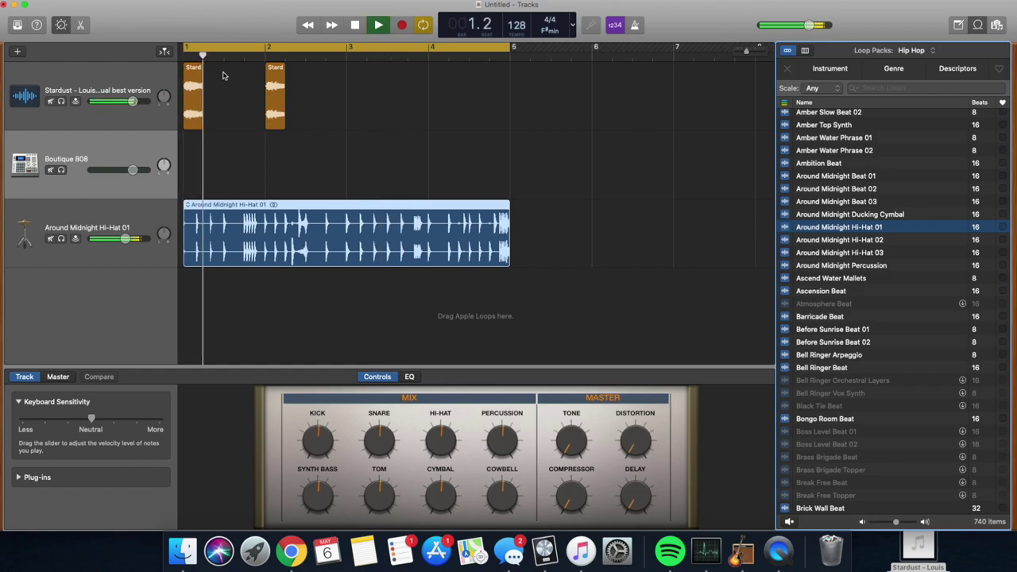
- Paste a copy of the opening Stardust chop at beat 3 of bar 1 and audition bar 1 as the cycle range
{"action": "left_click", "coordinate": [190, 93]}
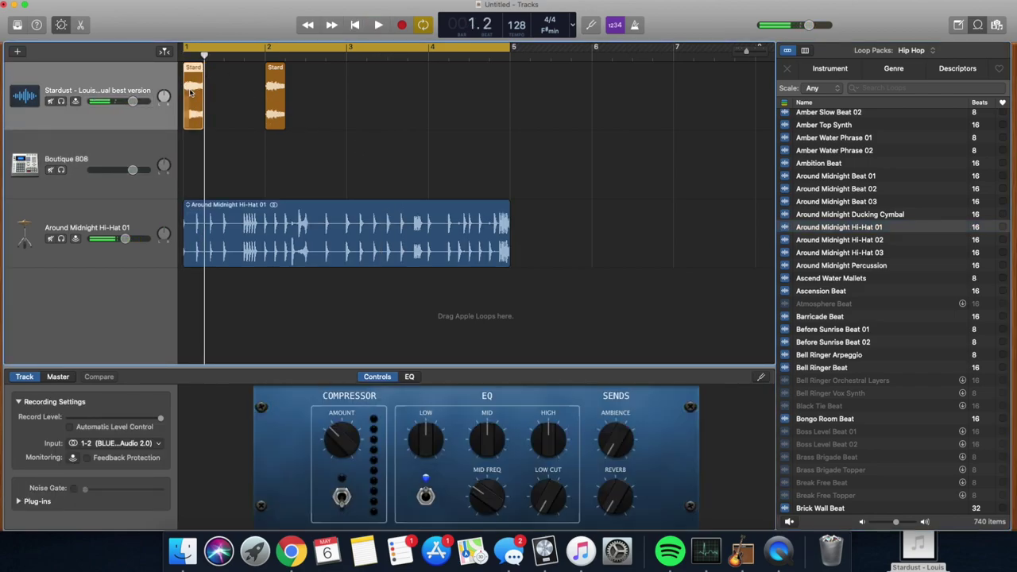
{"action": "left_click", "coordinate": [224, 55]}
{"action": "left_click", "coordinate": [249, 45]}
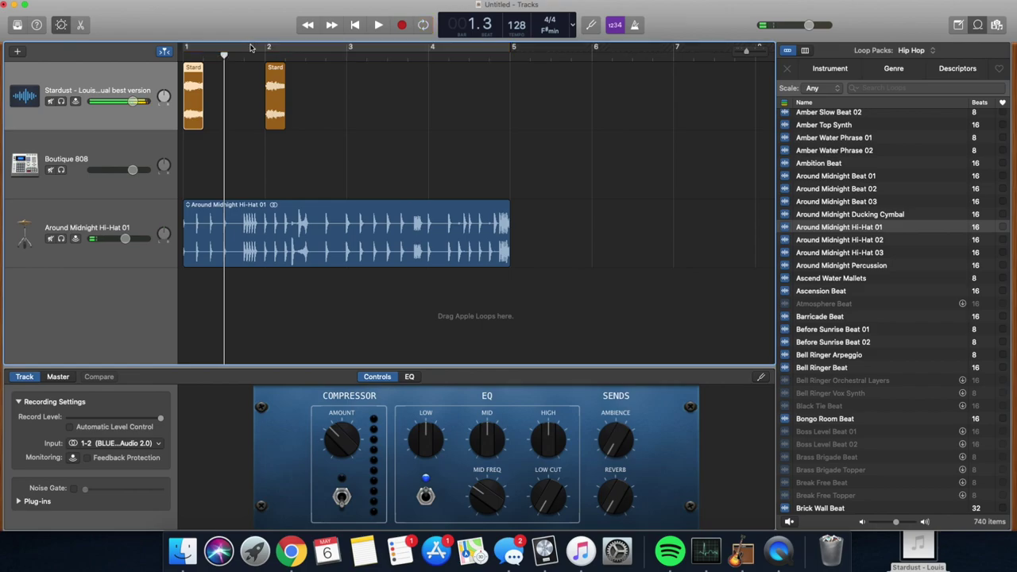
{"action": "left_click", "coordinate": [210, 49]}
{"action": "left_click", "coordinate": [189, 48]}
{"action": "left_click_drag", "start_coordinate": [185, 50], "coordinate": [262, 54]}
{"action": "key", "text": "super+v"}
{"action": "key", "text": "space"}
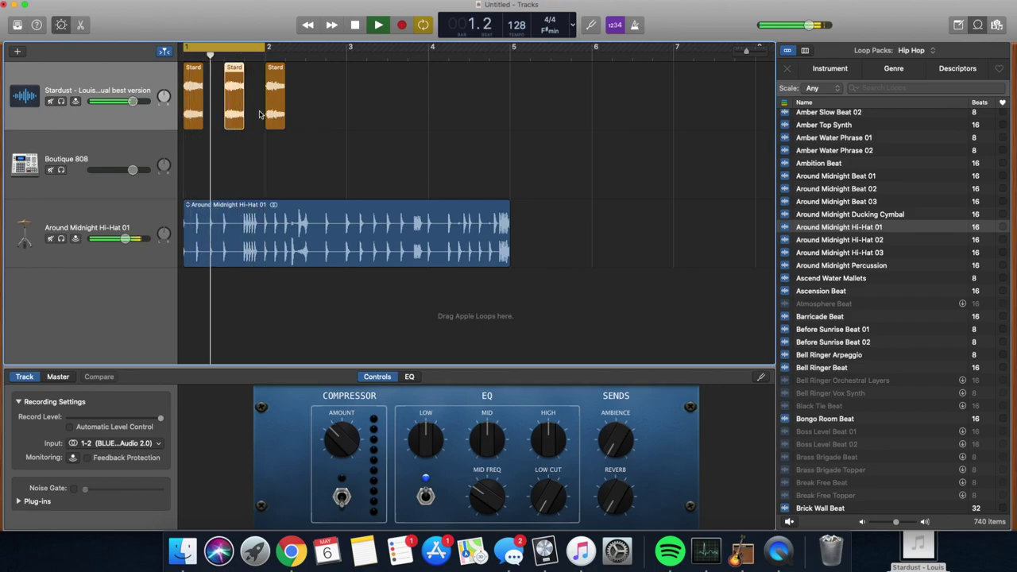
{"action": "scroll", "coordinate": [259, 114], "scroll_direction": "up", "scroll_amount": 5}
{"action": "scroll", "coordinate": [261, 113], "scroll_direction": "down", "scroll_amount": 6}
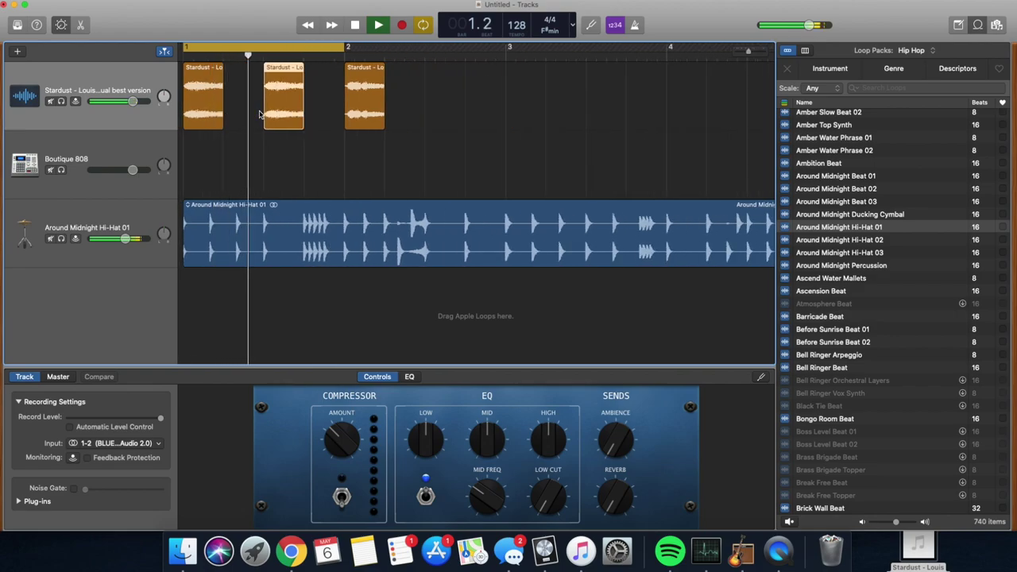
{"action": "key", "text": "space"}
- Move the chop at bar 2 to bar 5 and paste copies of the two bar 1 chops at the start of bar 2
{"action": "left_click_drag", "start_coordinate": [264, 93], "coordinate": [463, 93]}
{"action": "left_click", "coordinate": [228, 50]}
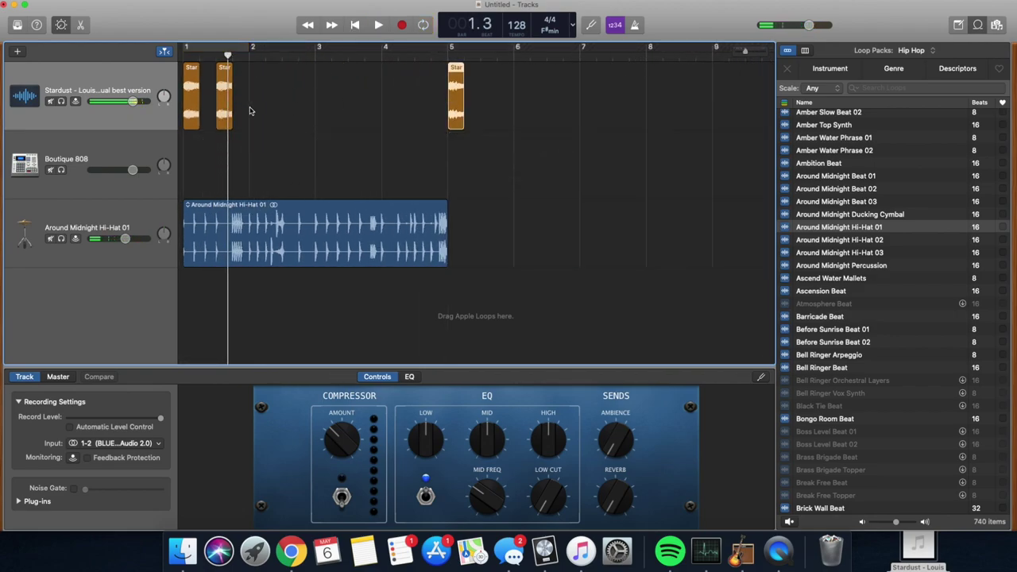
{"action": "left_click", "coordinate": [250, 58]}
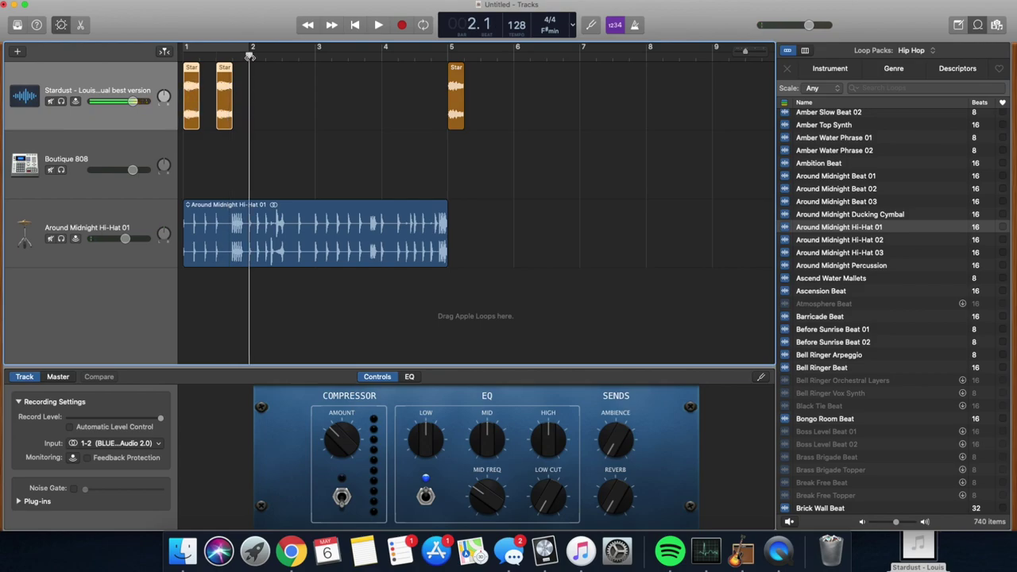
{"action": "key", "text": "super+v"}
- Extend the cycle range through bar 2 and play the two-bar pattern
{"action": "left_click", "coordinate": [187, 48]}
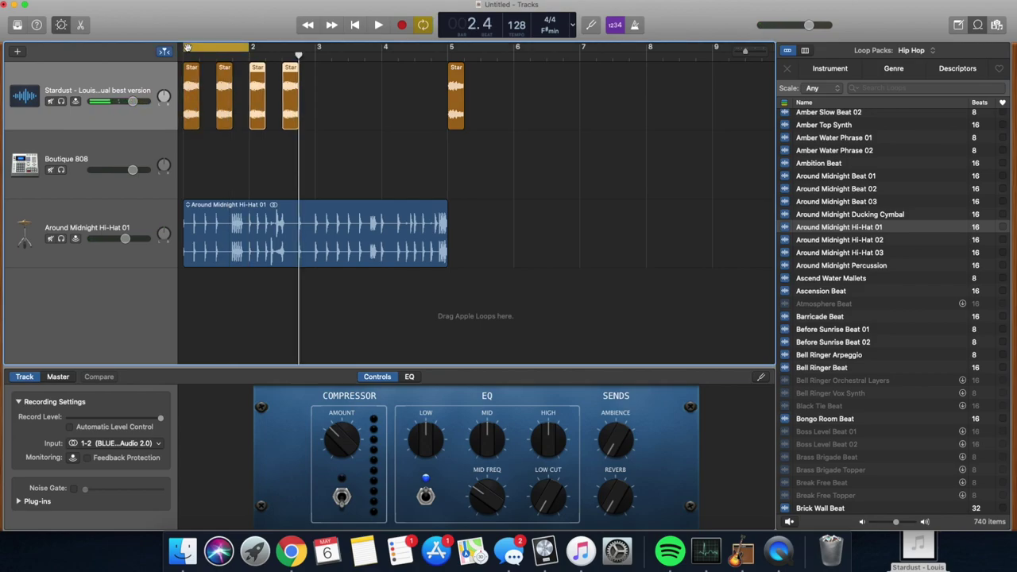
{"action": "left_click_drag", "start_coordinate": [251, 47], "coordinate": [313, 54]}
{"action": "key", "text": "space"}
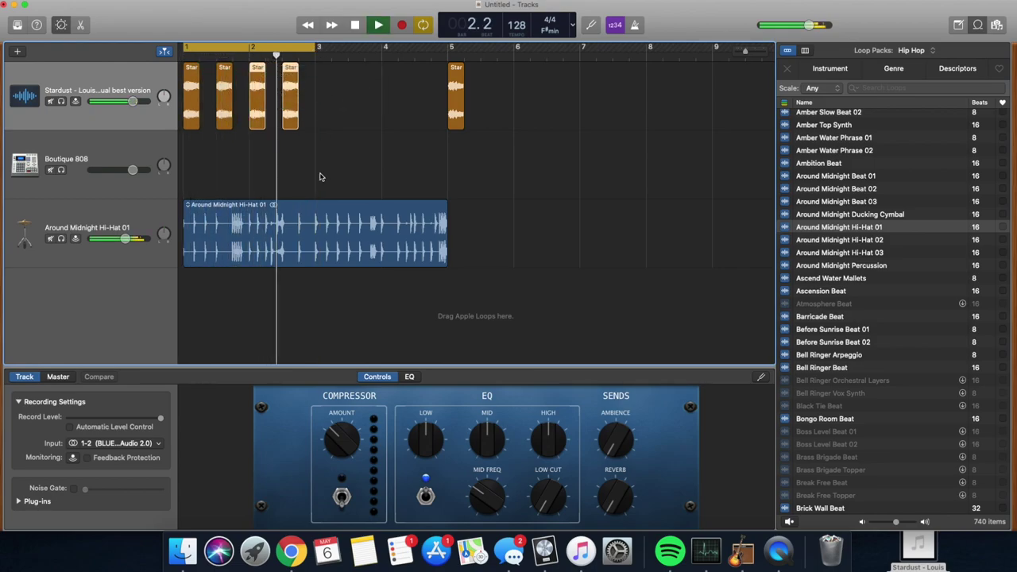
{"action": "key", "text": "space"}
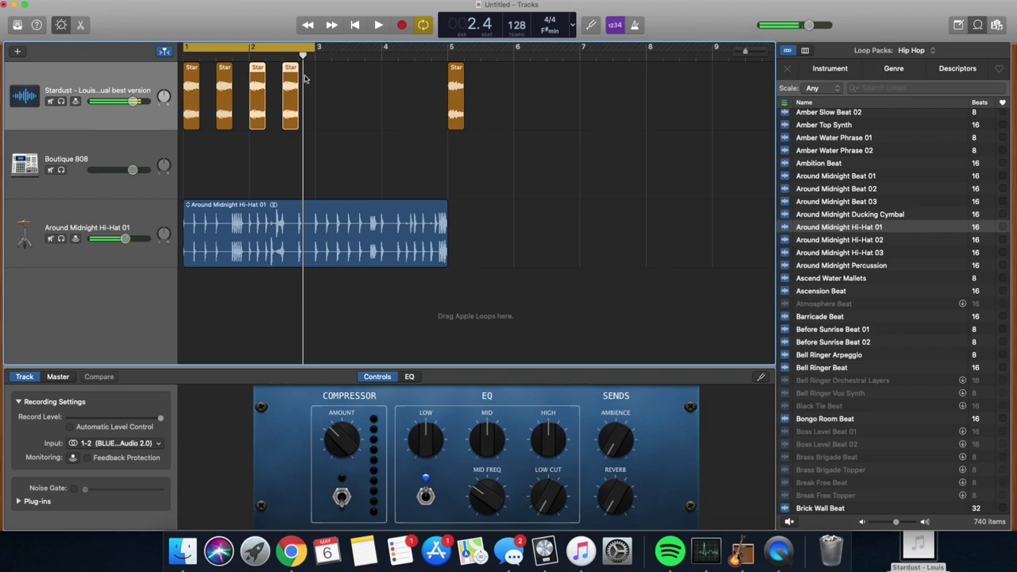
- Split a quarter-beat slice off the chop at beat 3 of bar 2 and fill beat 4 with back-to-back copies of it
{"action": "key", "text": "super+Right"}
{"action": "key", "text": "super+Right"}
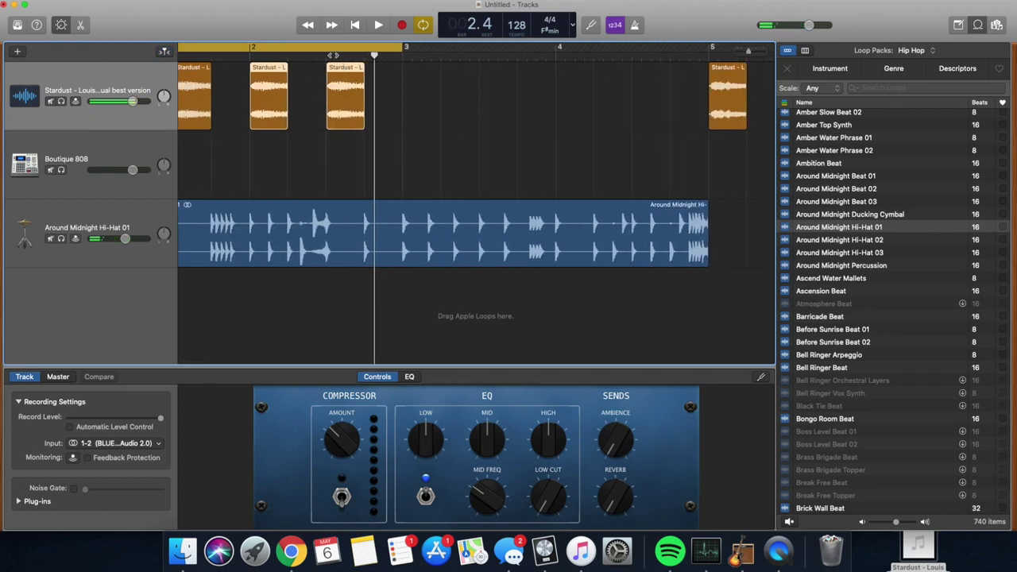
{"action": "left_click", "coordinate": [336, 55]}
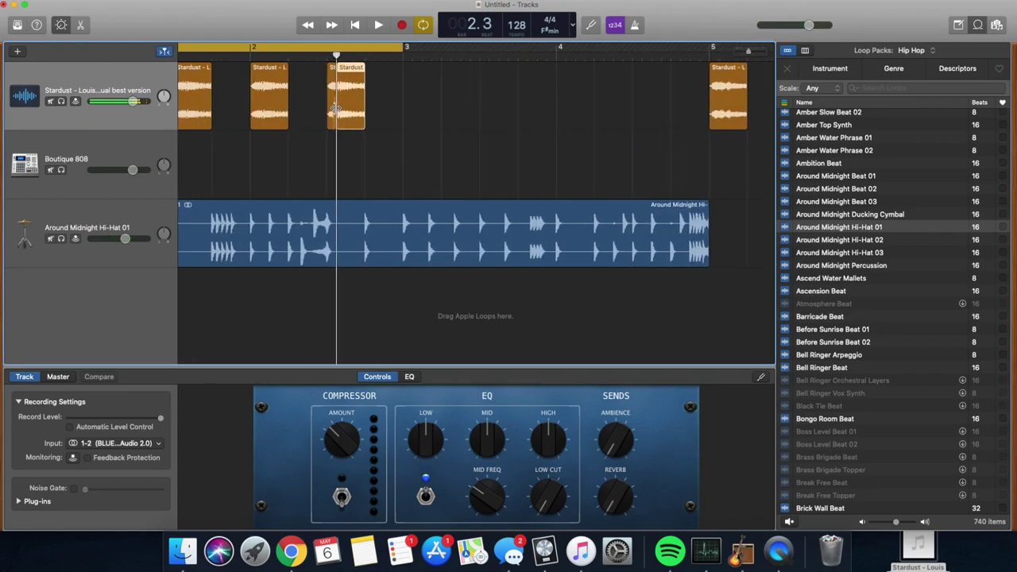
{"action": "key", "text": "super+t"}
{"action": "left_click", "coordinate": [367, 58]}
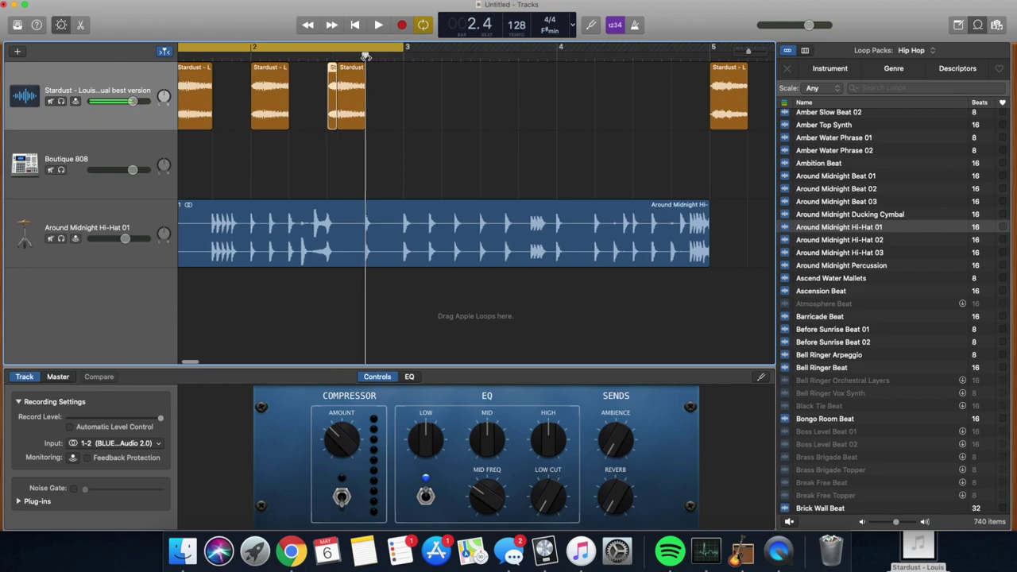
{"action": "key", "text": "super+v"}
{"action": "key", "text": "super+v"}
{"action": "key", "text": "super+v"}
{"action": "key", "text": "super+v"}
- Play bars 1 and 2 to hear the chops with the quarter-beat stutter, then stop playback
{"action": "key", "text": "space"}
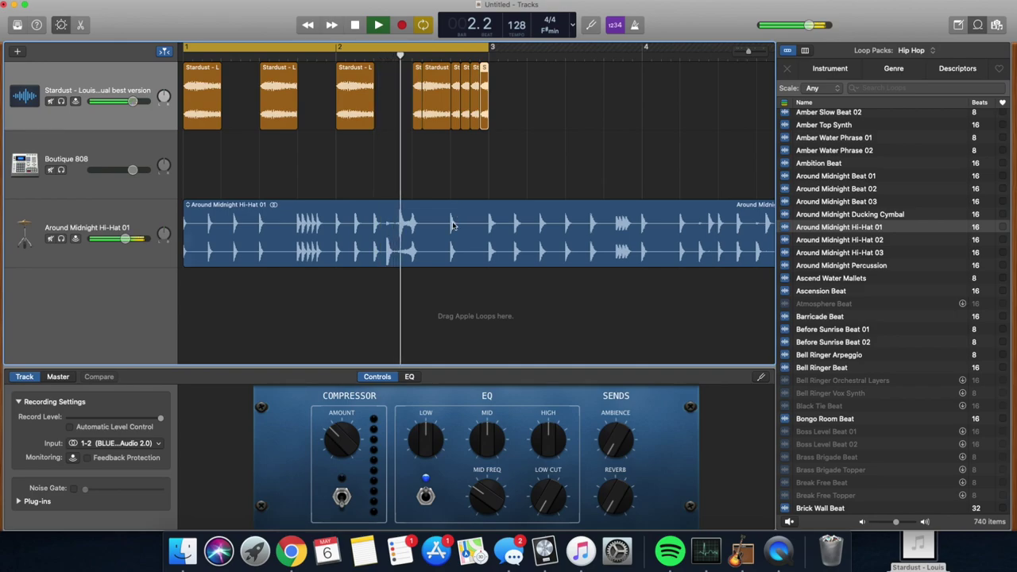
{"action": "key", "text": "super+Left"}
{"action": "key", "text": "super+Left"}
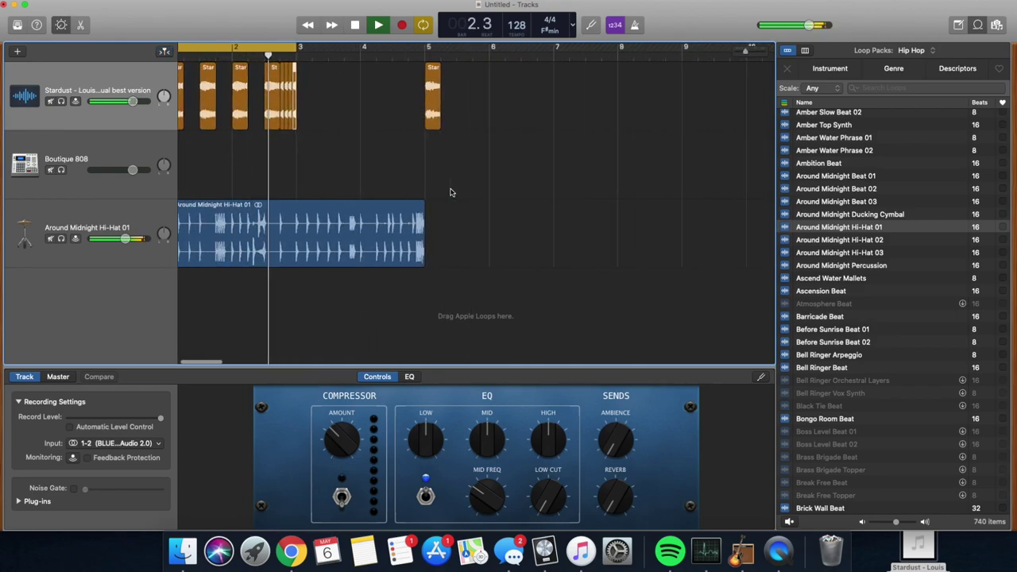
{"action": "key", "text": "super+Right"}
{"action": "key", "text": "super+Right"}
{"action": "key", "text": "space"}
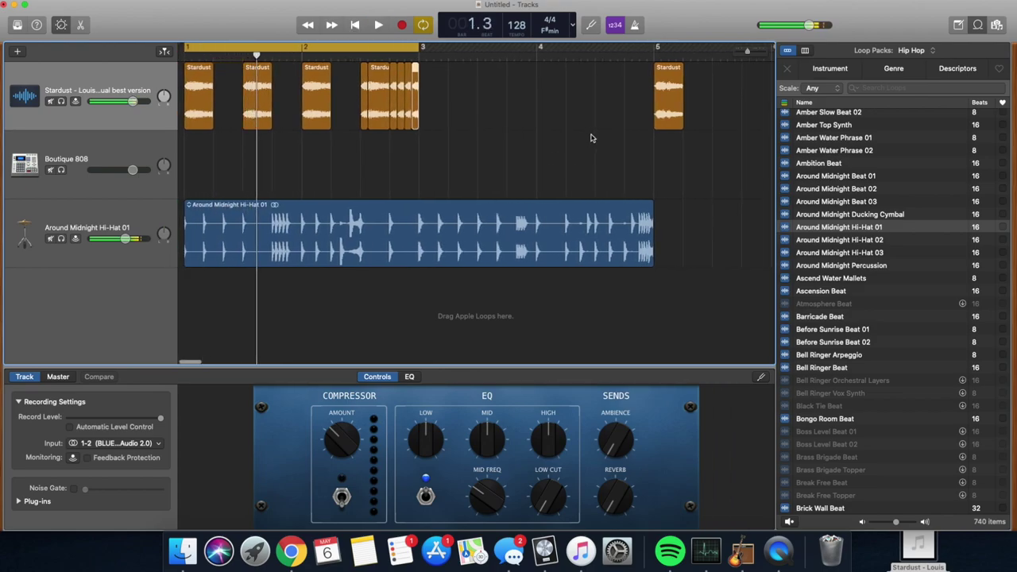
- Move the bar 5 chop to bar 3 and paste copies at 3.3, 4.1 and 4.3, with bars 3 and 4 as the cycle range
{"action": "left_click_drag", "start_coordinate": [669, 70], "coordinate": [615, 49]}
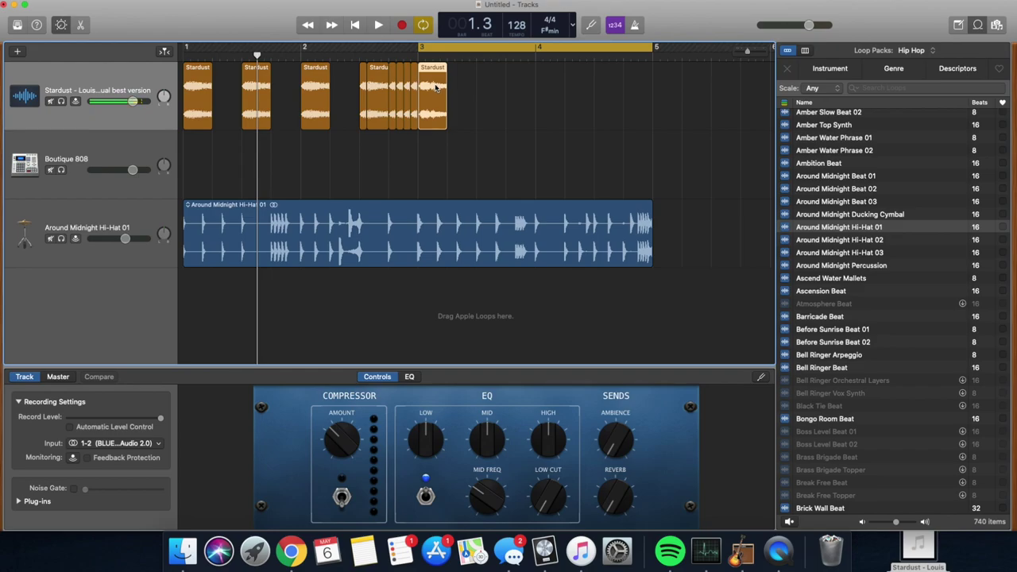
{"action": "left_click", "coordinate": [476, 57]}
{"action": "scroll", "coordinate": [477, 159], "scroll_direction": "right", "scroll_amount": 1}
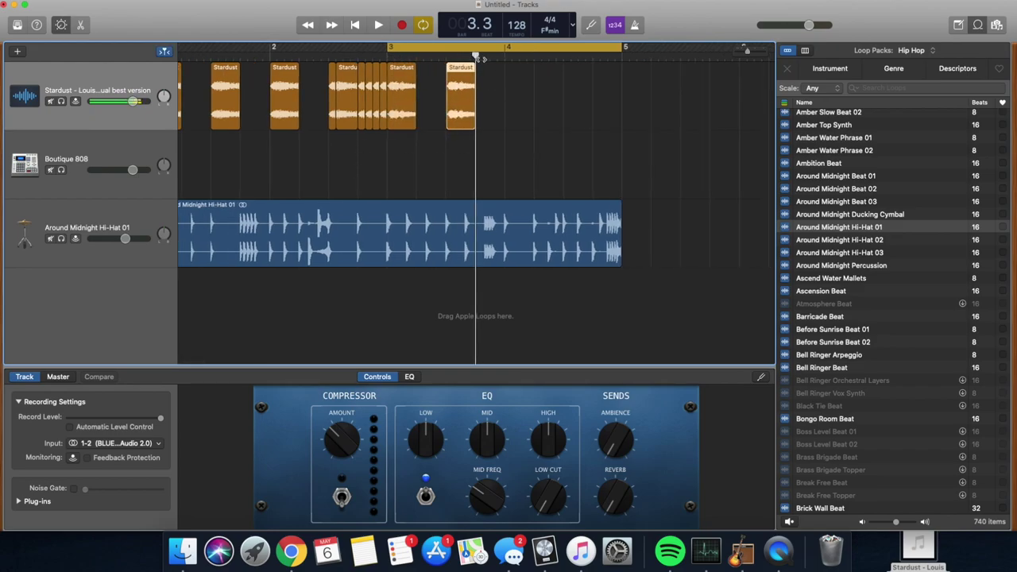
{"action": "left_click", "coordinate": [507, 58]}
{"action": "key", "text": "super+v"}
{"action": "left_click", "coordinate": [534, 56]}
{"action": "key", "text": "super+v"}
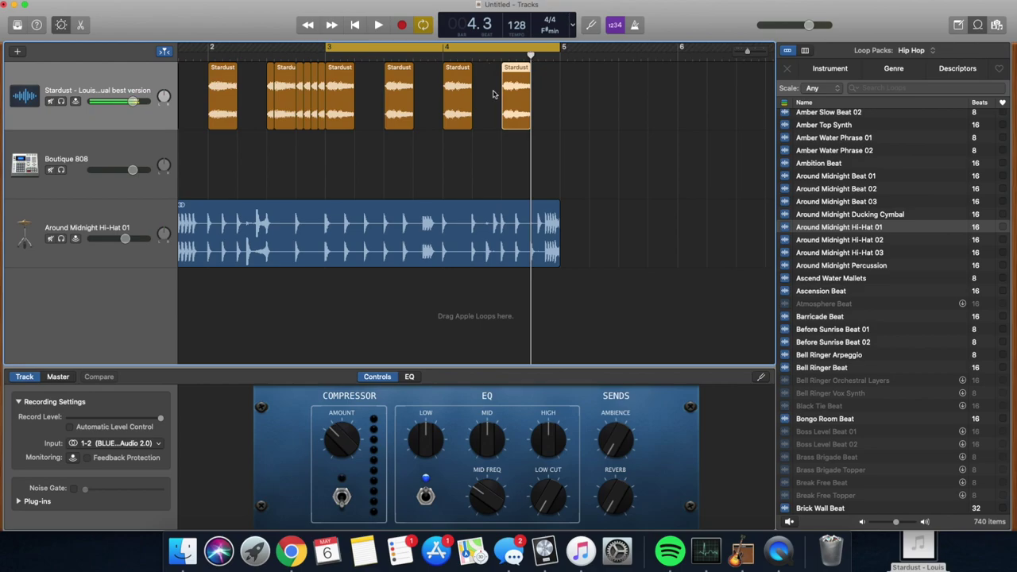
- Split a quarter-beat slice off the start of the chop at beat 3 of bar 4
{"action": "key", "text": "super+Right"}
{"action": "scroll", "coordinate": [518, 82], "scroll_direction": "up", "scroll_amount": 3}
{"action": "scroll", "coordinate": [518, 82], "scroll_direction": "down", "scroll_amount": 5}
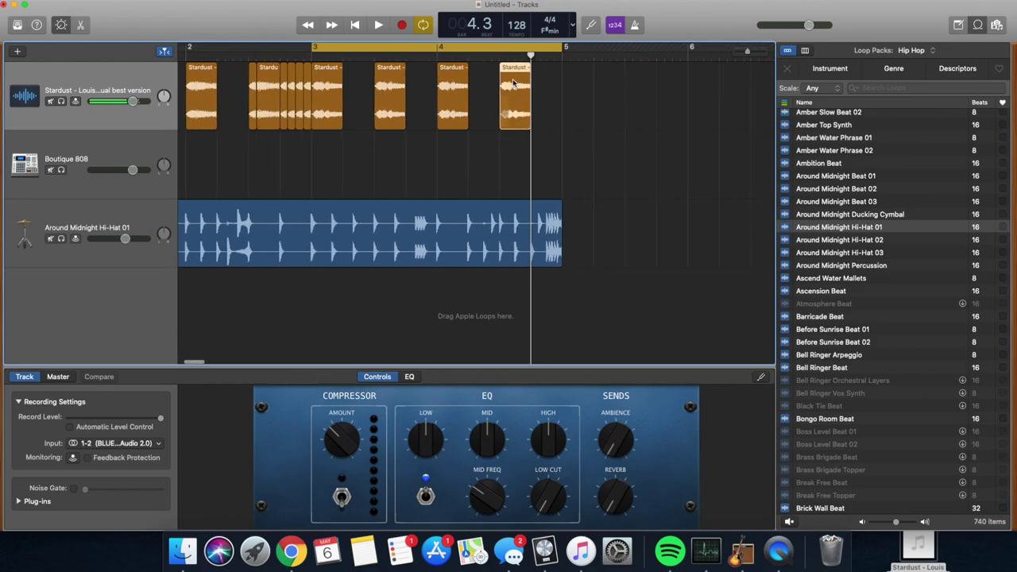
{"action": "left_click", "coordinate": [506, 56]}
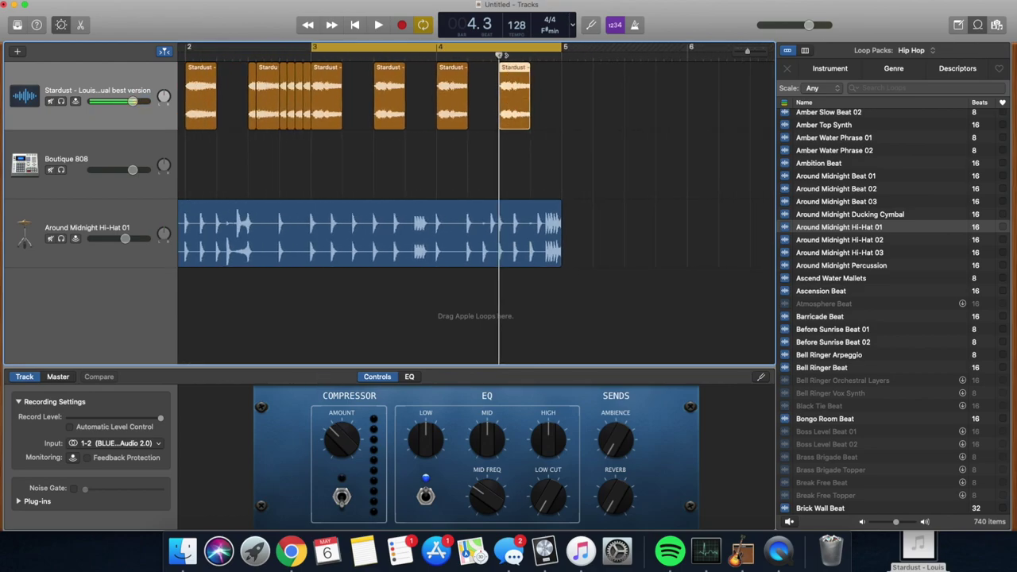
{"action": "left_click", "coordinate": [507, 56]}
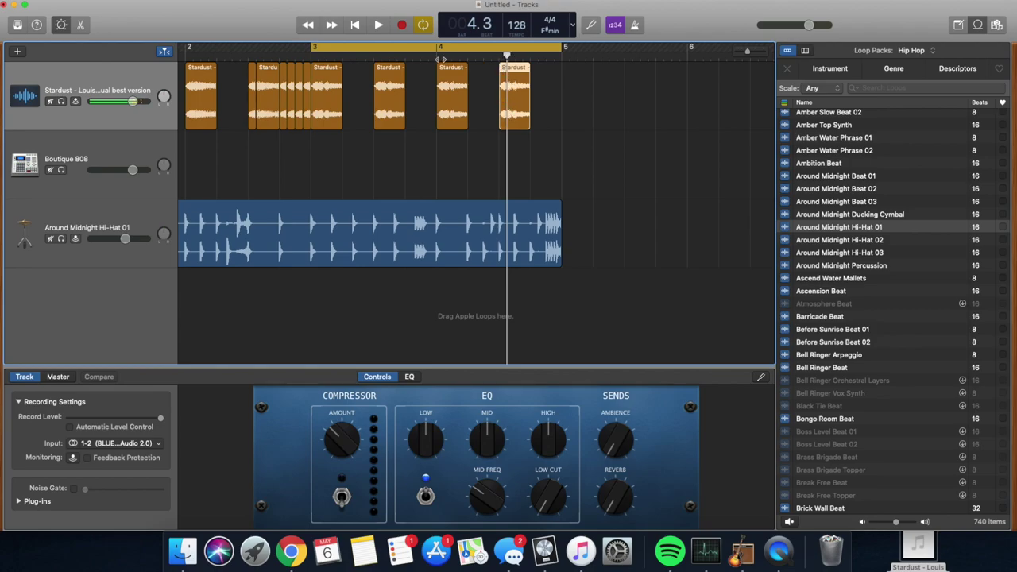
{"action": "left_click", "coordinate": [437, 57]}
{"action": "left_click", "coordinate": [468, 57]}
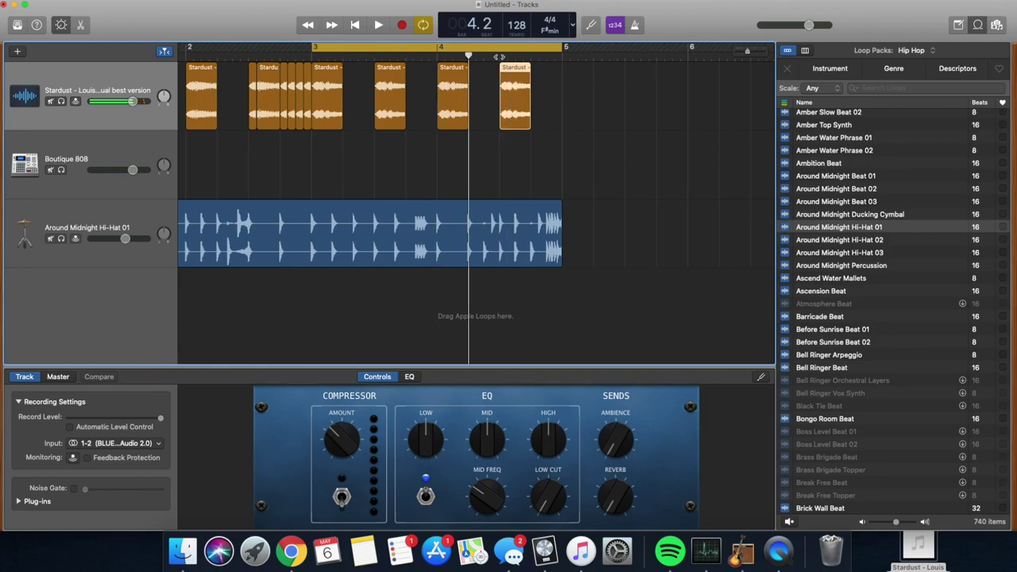
{"action": "left_click", "coordinate": [500, 57]}
{"action": "left_click", "coordinate": [507, 57]}
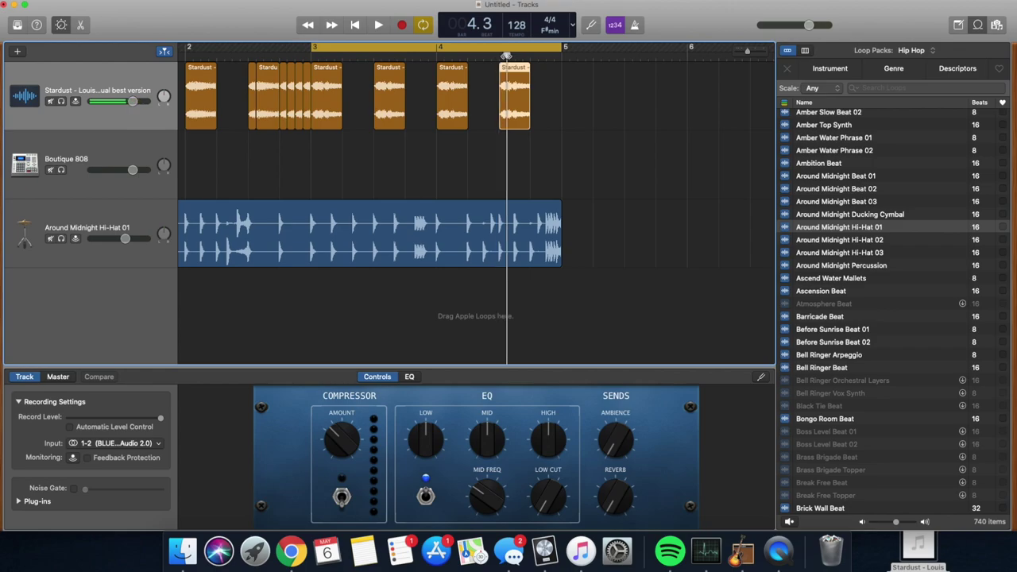
{"action": "key", "text": "super+t"}
- Fill beat 4 of bar 4 with back-to-back pasted copies of the quarter-beat Stardust slice
{"action": "left_click", "coordinate": [532, 56]}
{"action": "key", "text": "super+v"}
{"action": "key", "text": "super+v"}
{"action": "key", "text": "super+v"}
{"action": "key", "text": "super+v"}
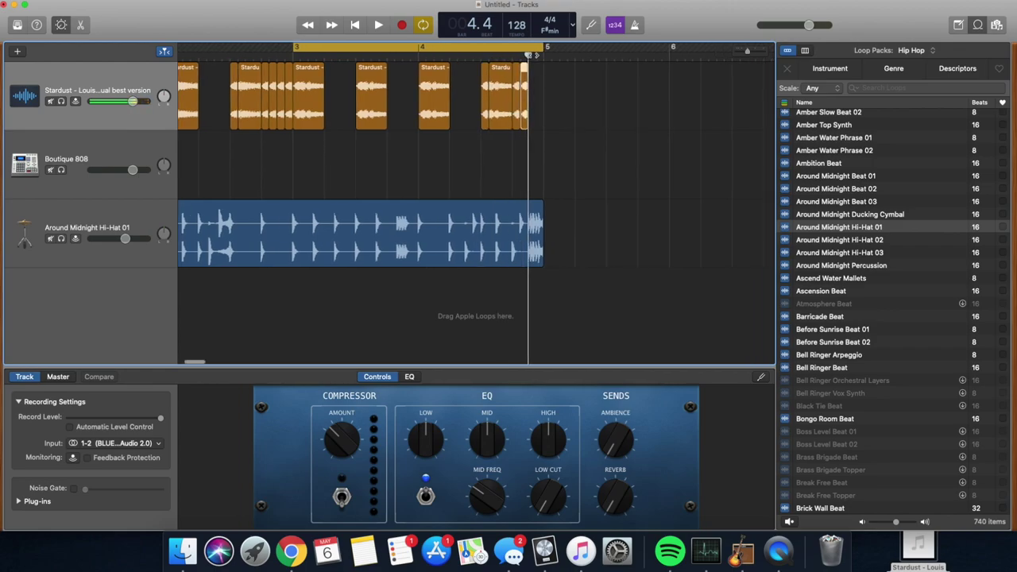
{"action": "scroll", "coordinate": [427, 99], "scroll_direction": "left", "scroll_amount": 5}
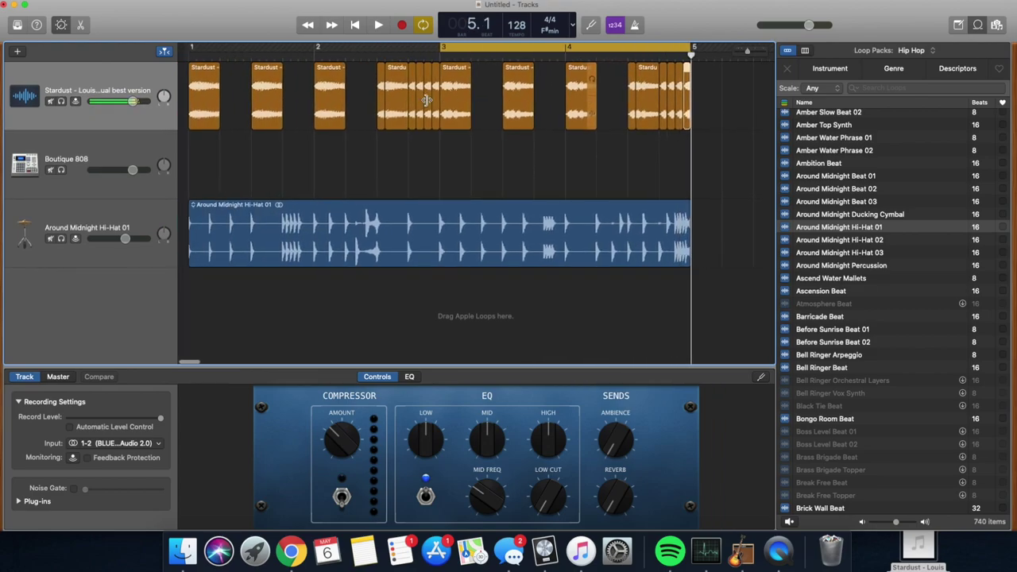
- Play bars 3 and 4 to hear the second stutter over the hi-hat loop, and stop playback
{"action": "key", "text": "space"}
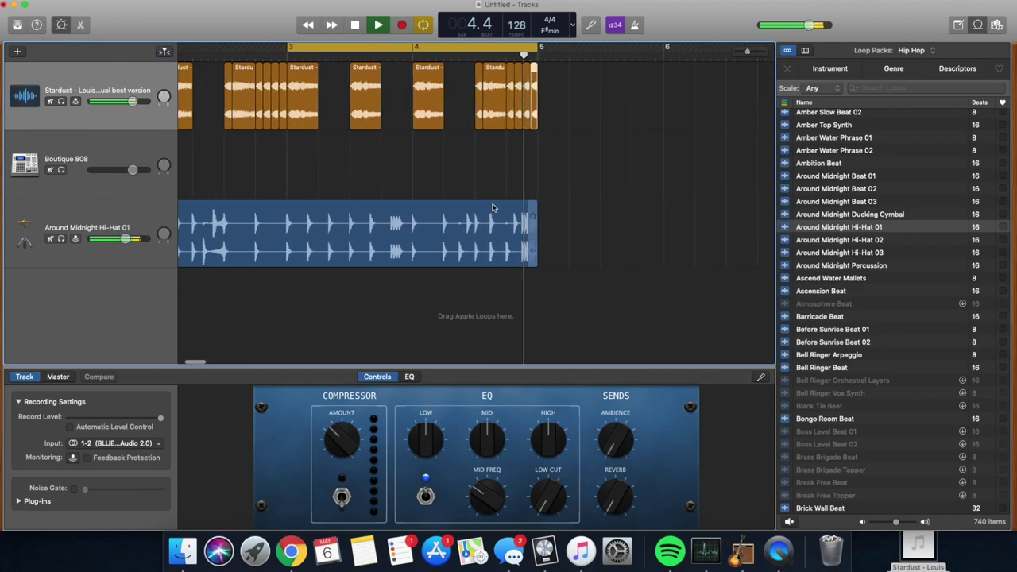
{"action": "scroll", "coordinate": [492, 208], "scroll_direction": "down", "scroll_amount": 3}
{"action": "key", "text": "space"}
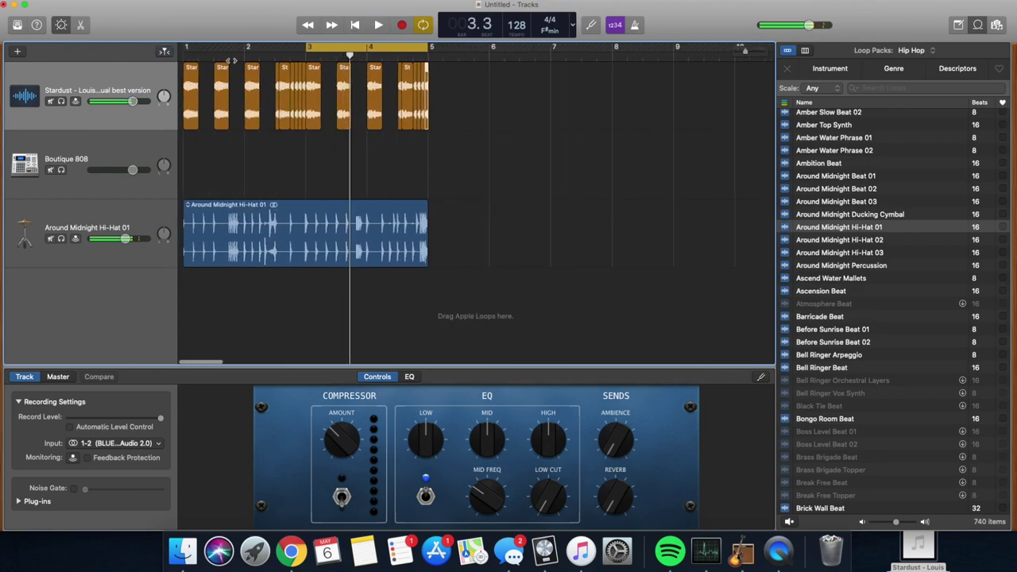
- Set the cycle range to bars 1 through 4, play the whole loop, select the Boutique 808 track and stop playback
{"action": "left_click_drag", "start_coordinate": [184, 47], "coordinate": [432, 51]}
{"action": "key", "text": "space"}
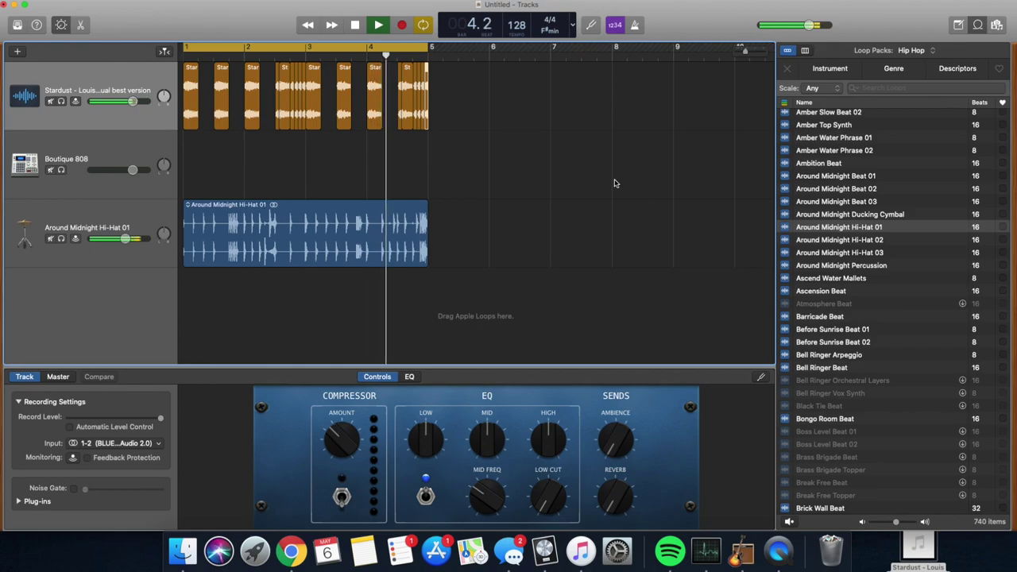
{"action": "left_click", "coordinate": [137, 145]}
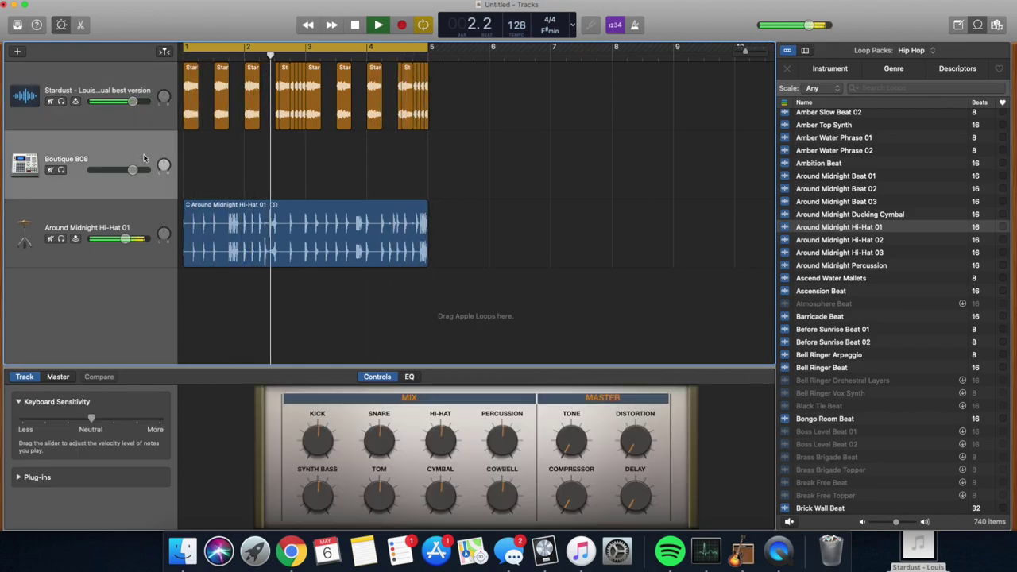
{"action": "key", "text": "space"}
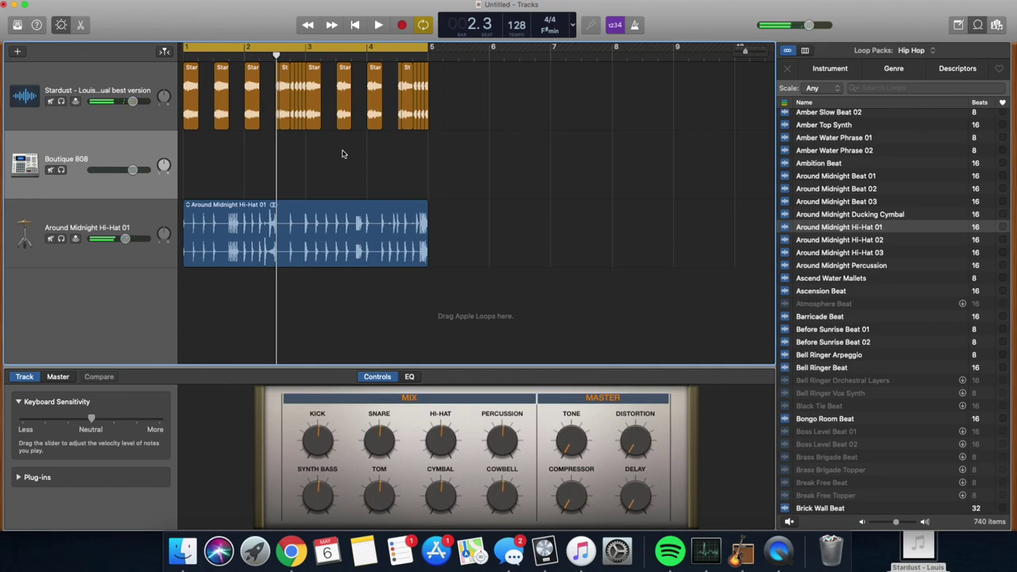
- Try a Boutique 808 drum sound, and lower the volumes of the Stardust and Around Midnight Hi-Hat 01 tracks
{"action": "key", "text": "a"}
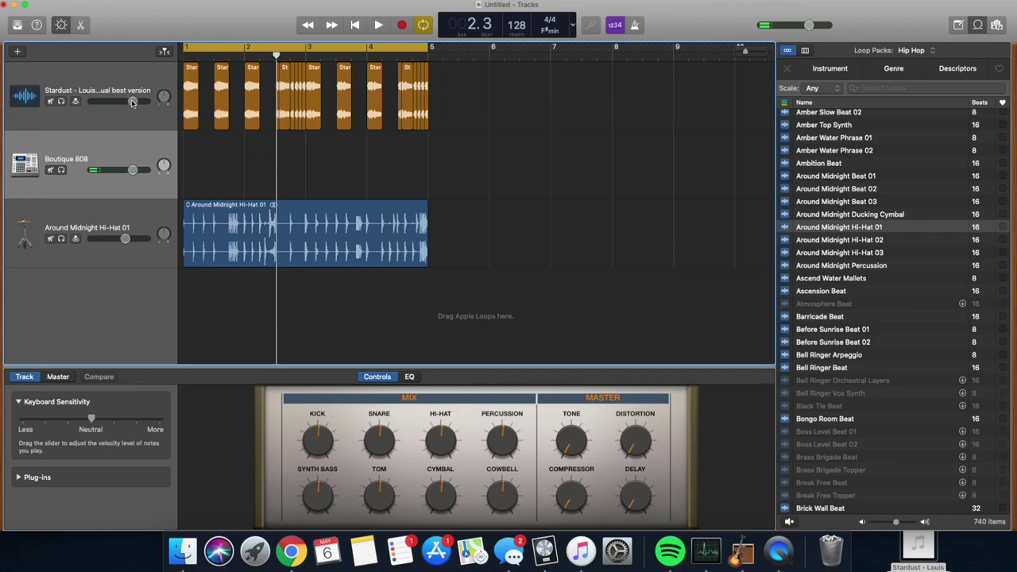
{"action": "left_click_drag", "start_coordinate": [132, 103], "coordinate": [130, 102]}
{"action": "left_click_drag", "start_coordinate": [125, 239], "coordinate": [107, 238]}
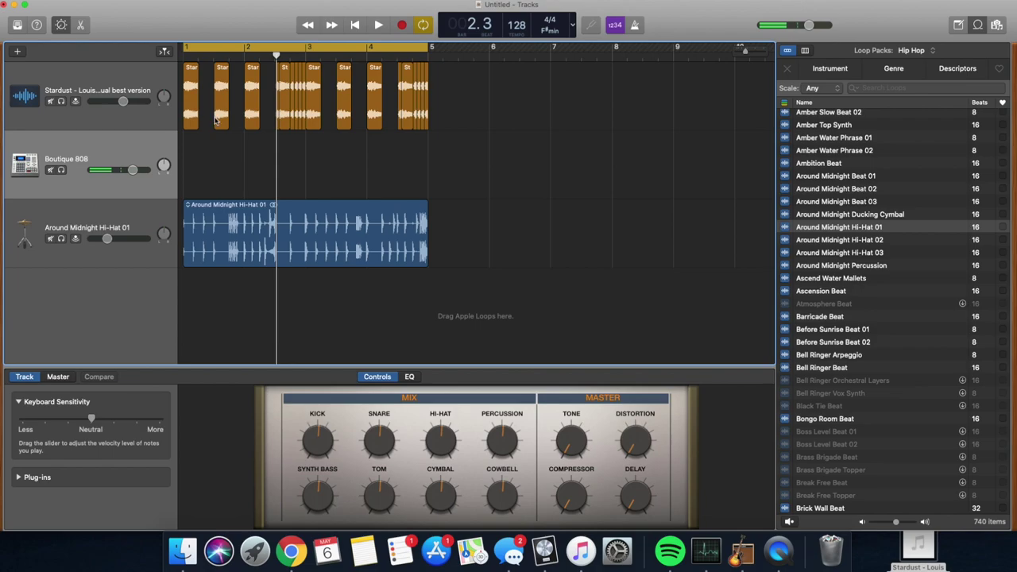
- Record a four-bar drum pattern on the Boutique 808 track across bars 1 to 4, and deselect the recorded region
{"action": "left_click", "coordinate": [403, 25]}
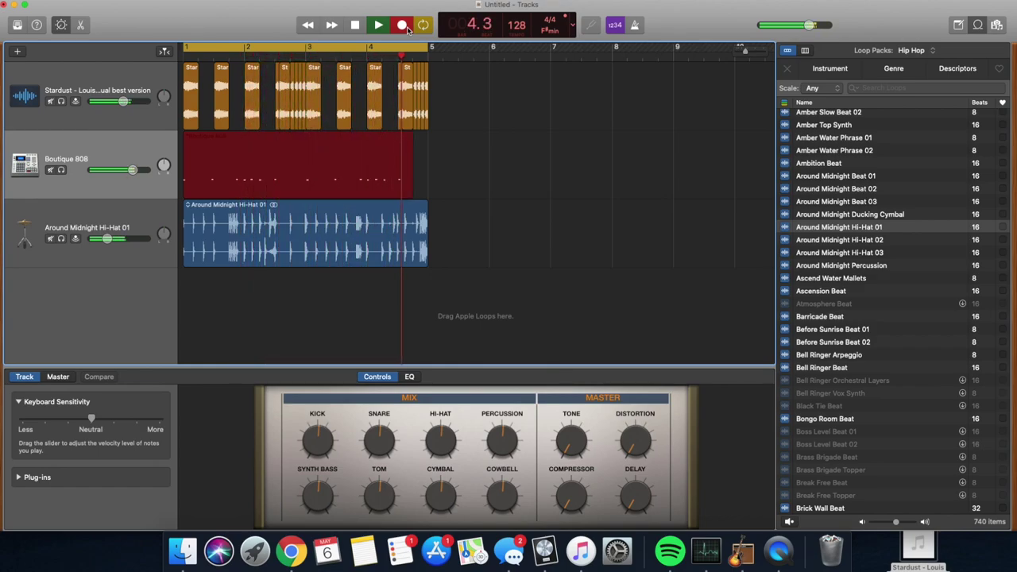
{"action": "key", "text": "space"}
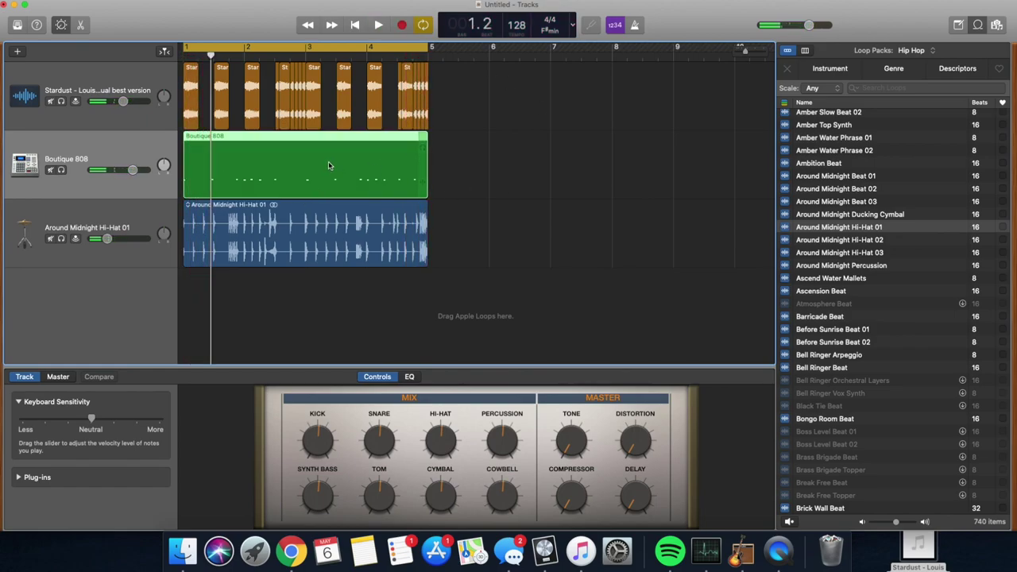
{"action": "left_click", "coordinate": [496, 156]}
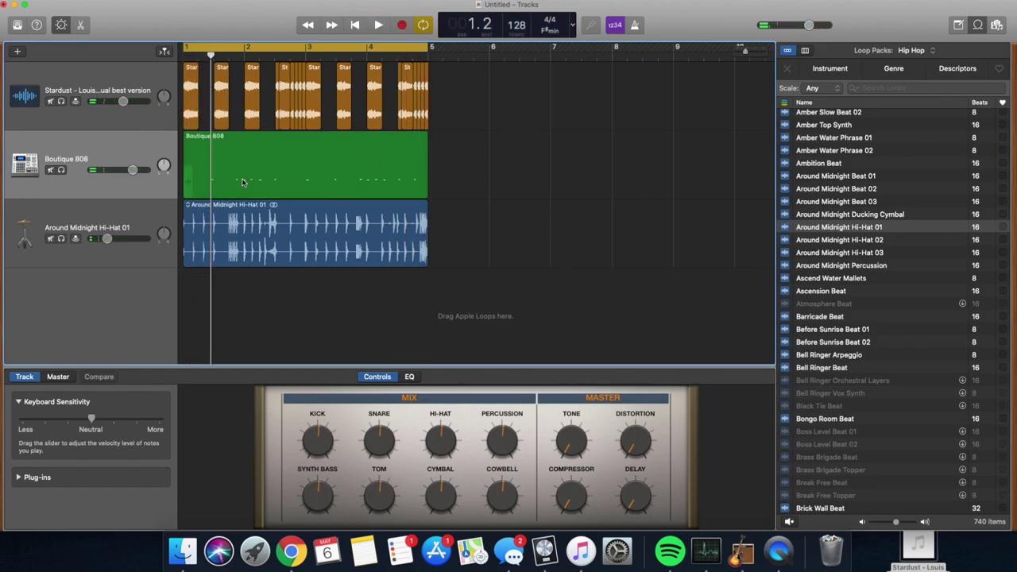
- Open the Boutique 808 region in an enlarged Piano Roll and select all of its notes
{"action": "double_click", "coordinate": [320, 166]}
{"action": "left_click_drag", "start_coordinate": [469, 367], "coordinate": [469, 254]}
{"action": "scroll", "coordinate": [469, 377], "scroll_direction": "up", "scroll_amount": 3}
{"action": "scroll", "coordinate": [480, 386], "scroll_direction": "down", "scroll_amount": 5}
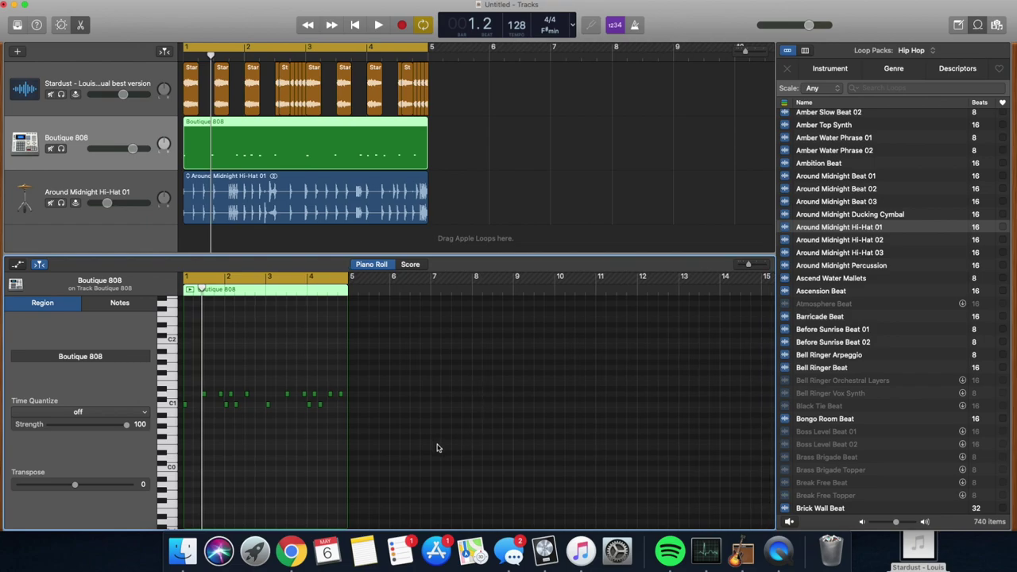
{"action": "left_click_drag", "start_coordinate": [437, 448], "coordinate": [157, 364]}
{"action": "scroll", "coordinate": [268, 423], "scroll_direction": "up", "scroll_amount": 5}
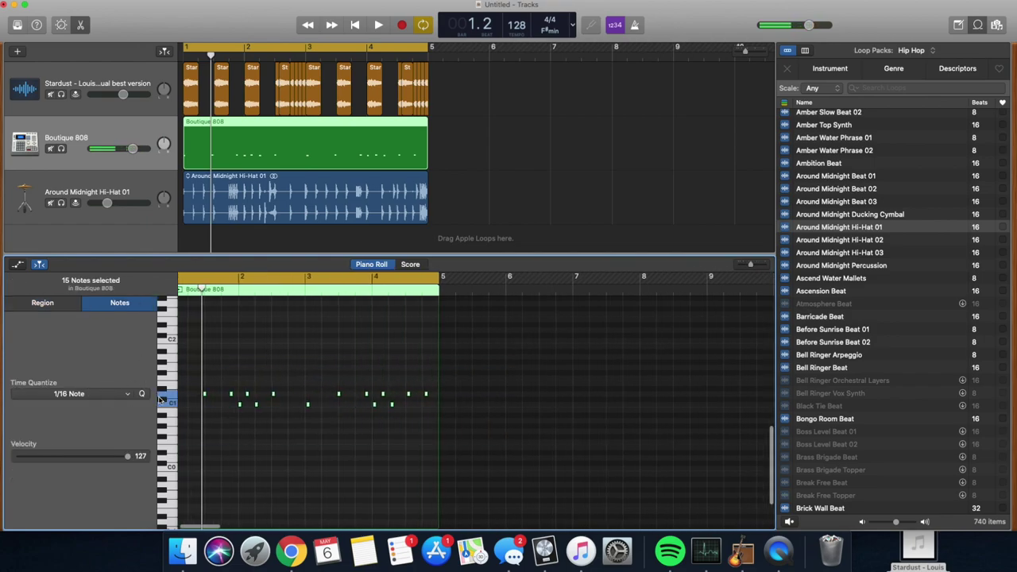
{"action": "scroll", "coordinate": [268, 422], "scroll_direction": "left", "scroll_amount": 2}
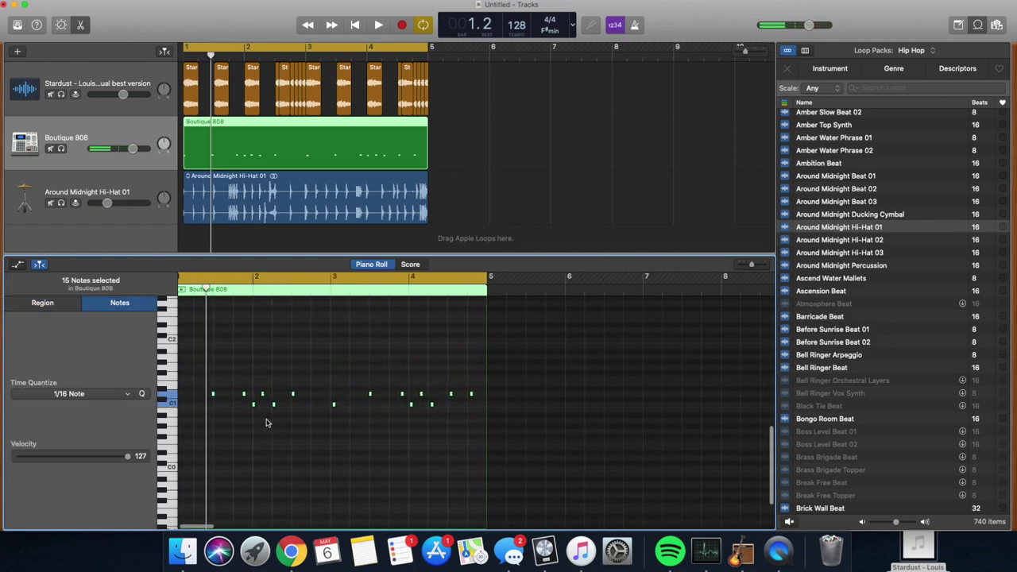
- Quantize the selected drum notes to 1/8 Note and close the editor
{"action": "left_click", "coordinate": [124, 395]}
{"action": "left_click", "coordinate": [49, 451]}
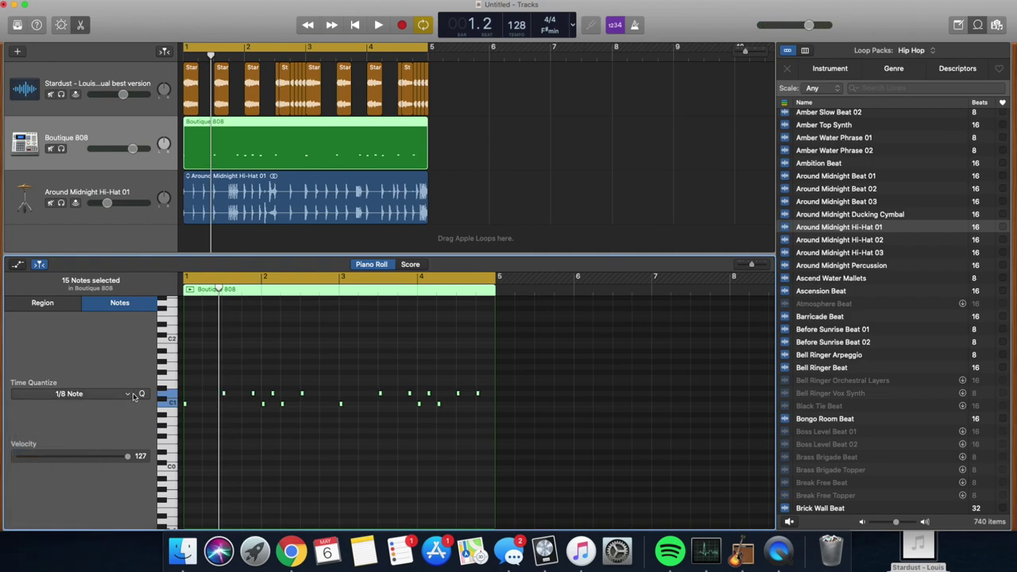
{"action": "left_click", "coordinate": [80, 25]}
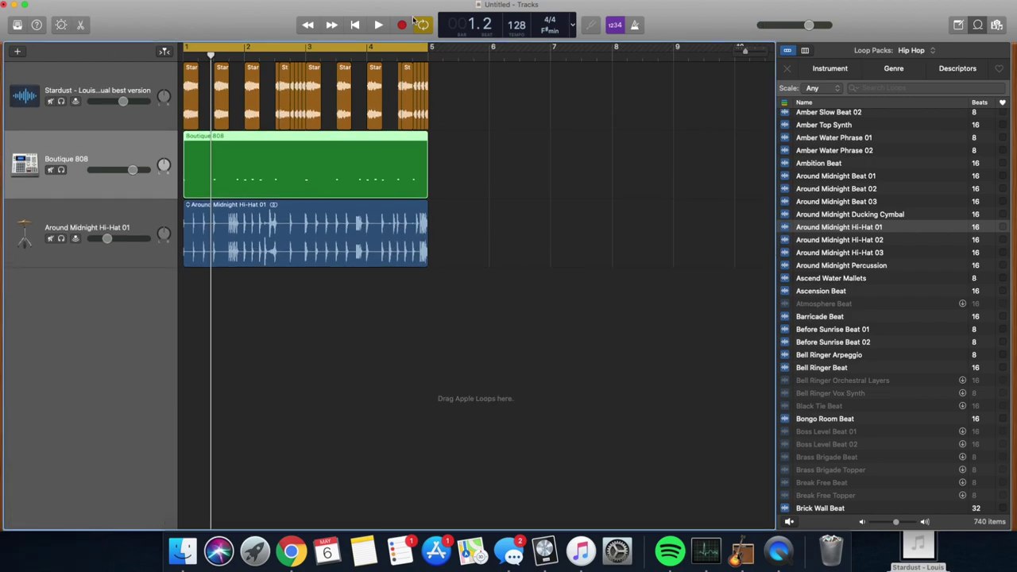
- Play the four-bar loop to check the quantized drums against the chops and hi-hat, and stop playback
{"action": "key", "text": "space"}
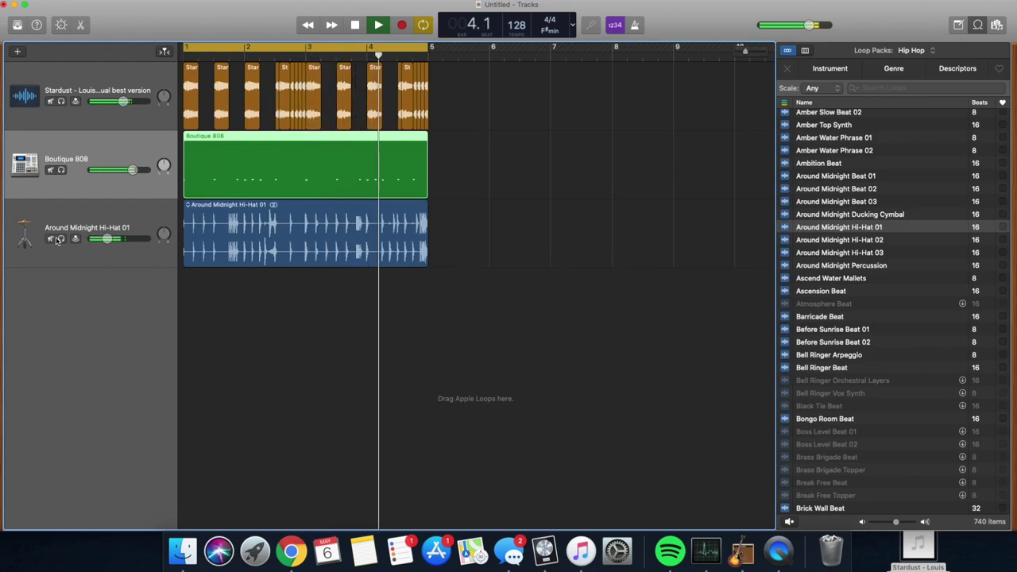
{"action": "key", "text": "space"}
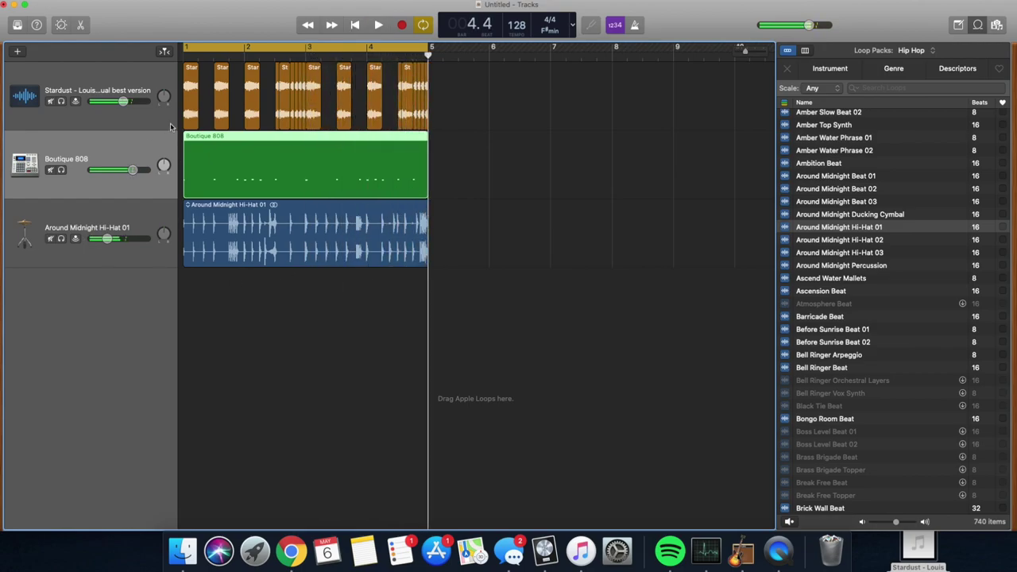
- Add a new software instrument track below the Around Midnight Hi-Hat 01 track
{"action": "left_click", "coordinate": [94, 209]}
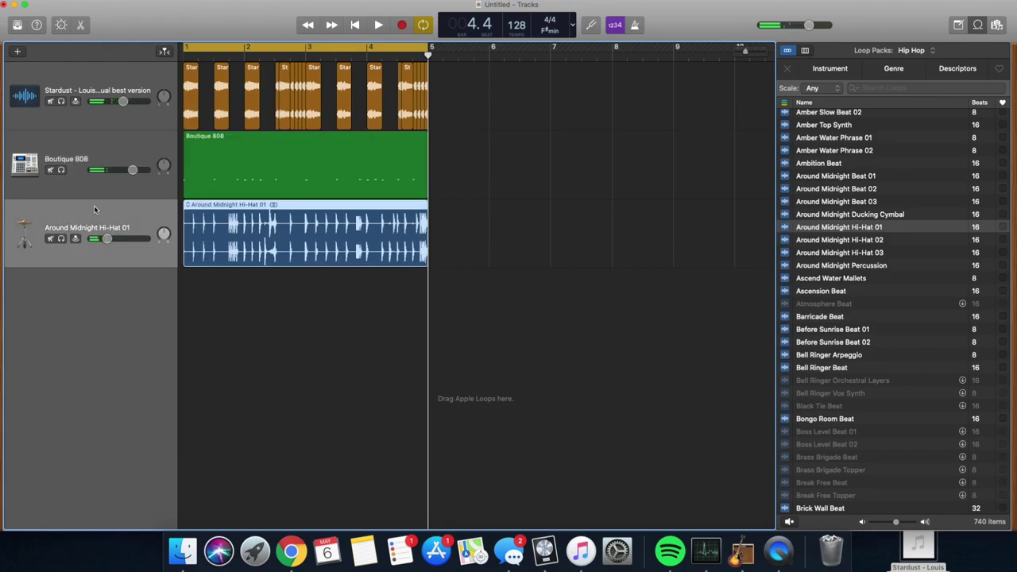
{"action": "left_click", "coordinate": [18, 54]}
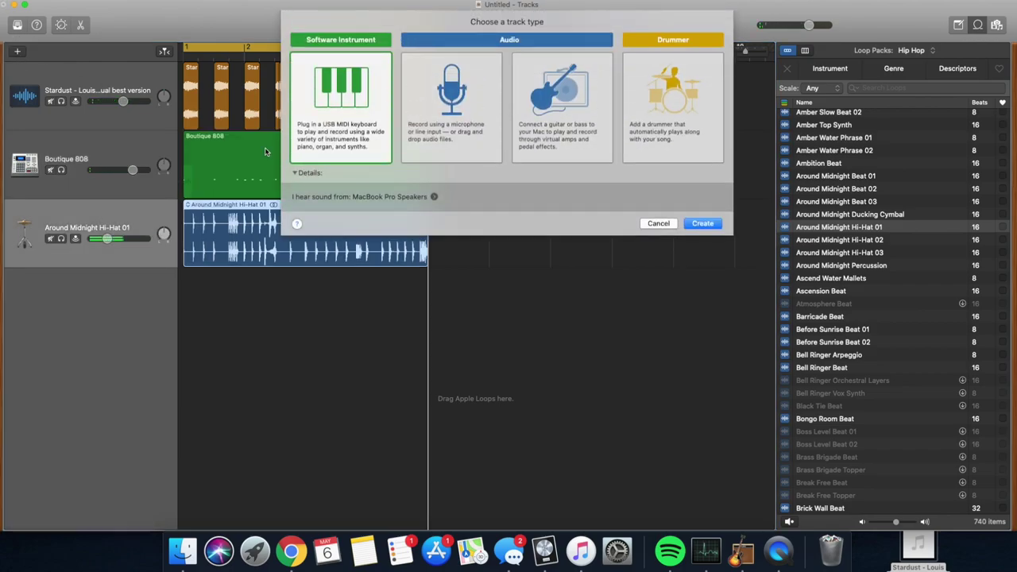
{"action": "double_click", "coordinate": [333, 134]}
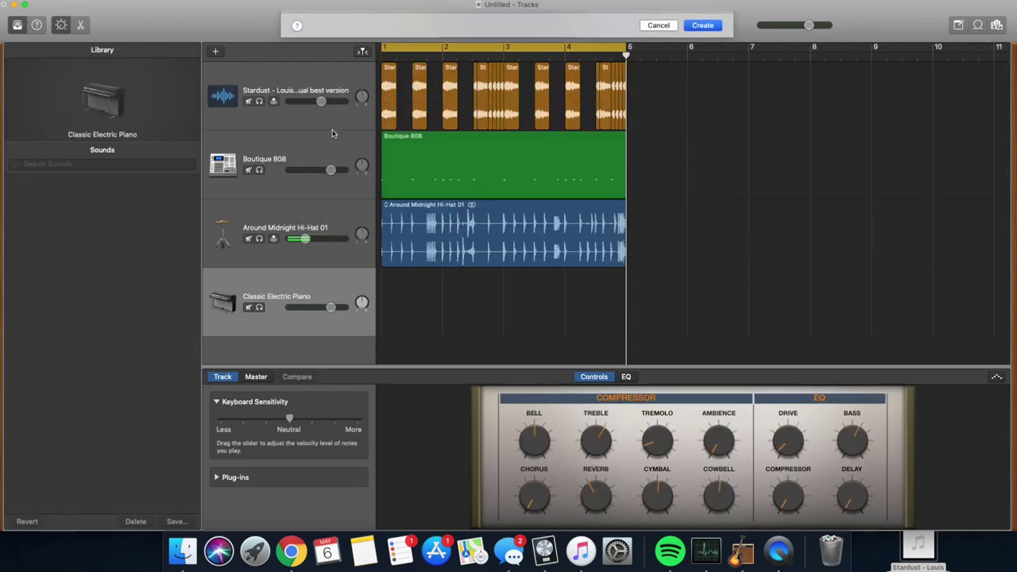
- Audition Synthesizer bass sounds including Heavy Synth Bass and Hoover Bass for the new track, and assign Synth E-Bass
{"action": "left_click", "coordinate": [31, 181]}
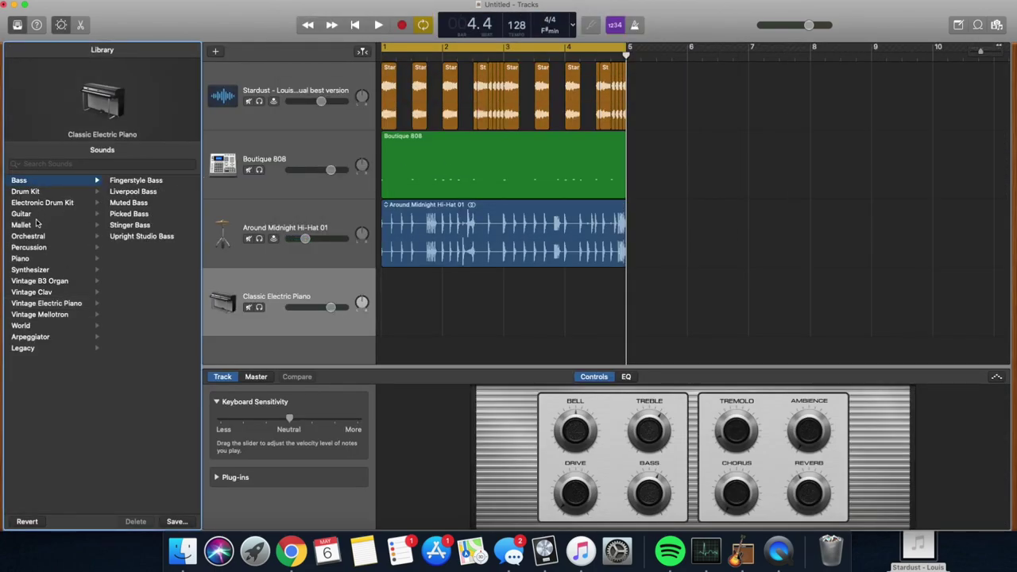
{"action": "left_click", "coordinate": [31, 270]}
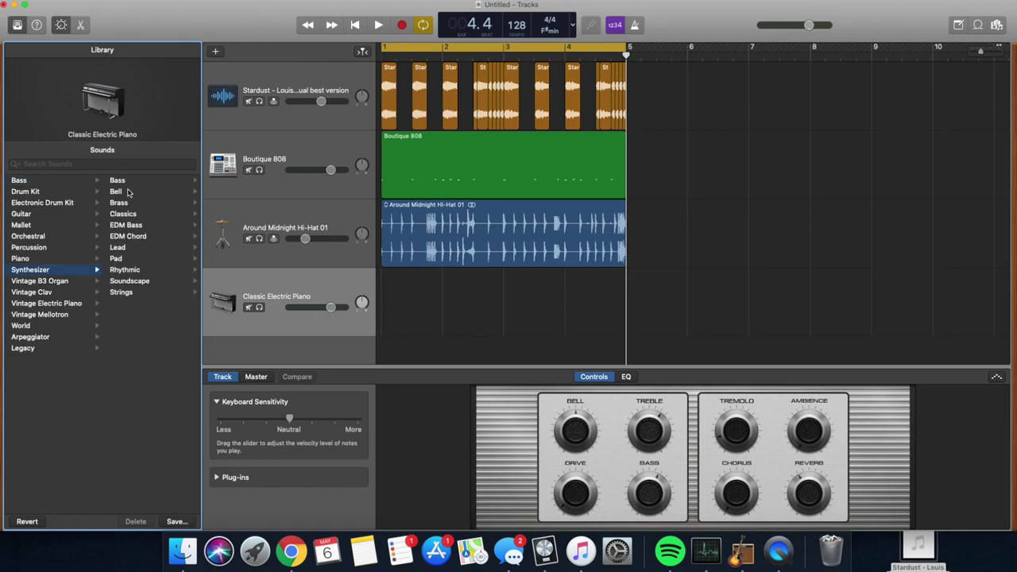
{"action": "left_click", "coordinate": [119, 181]}
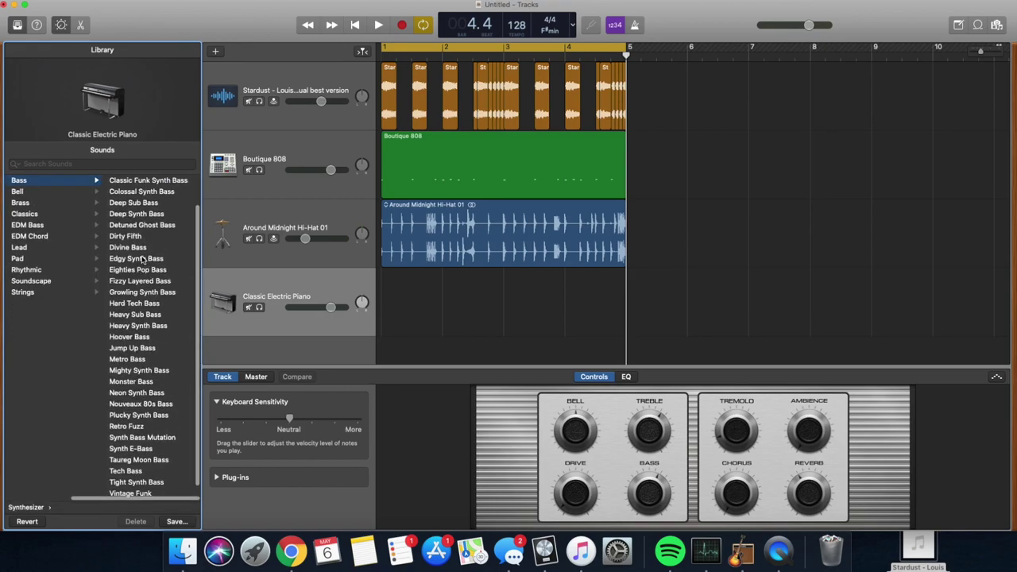
{"action": "scroll", "coordinate": [142, 259], "scroll_direction": "up", "scroll_amount": 2}
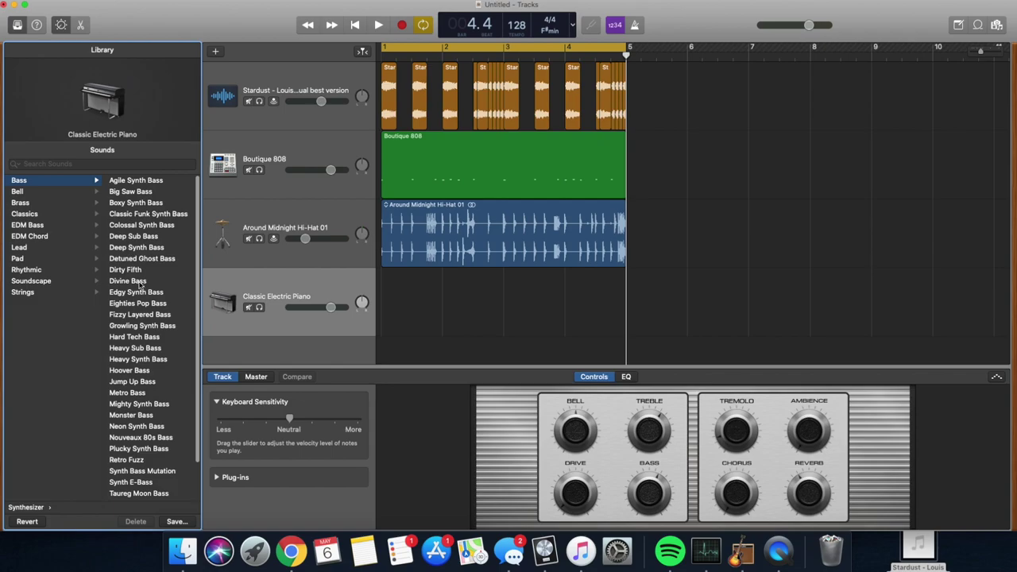
{"action": "scroll", "coordinate": [136, 302], "scroll_direction": "down", "scroll_amount": 3}
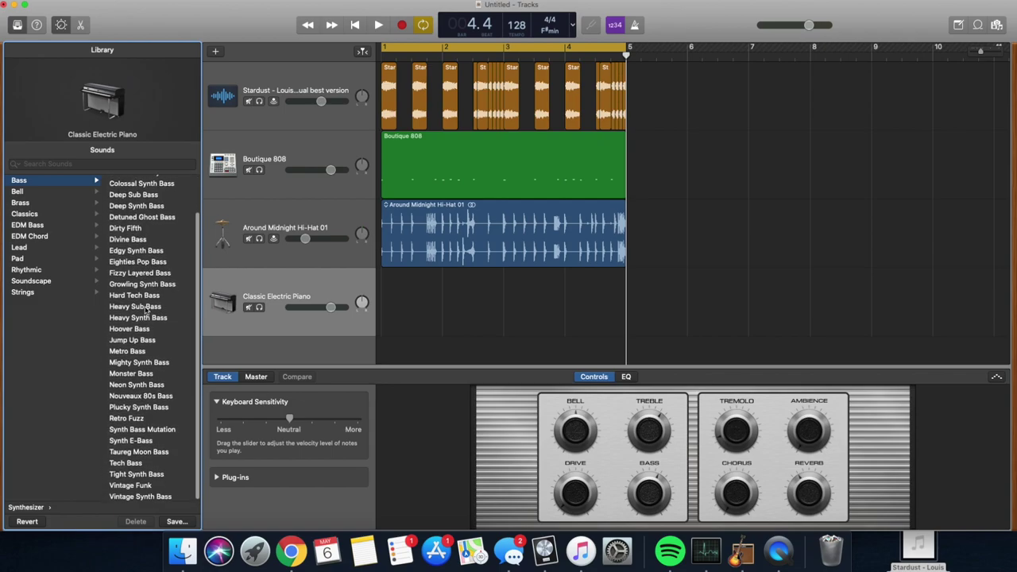
{"action": "left_click", "coordinate": [131, 439]}
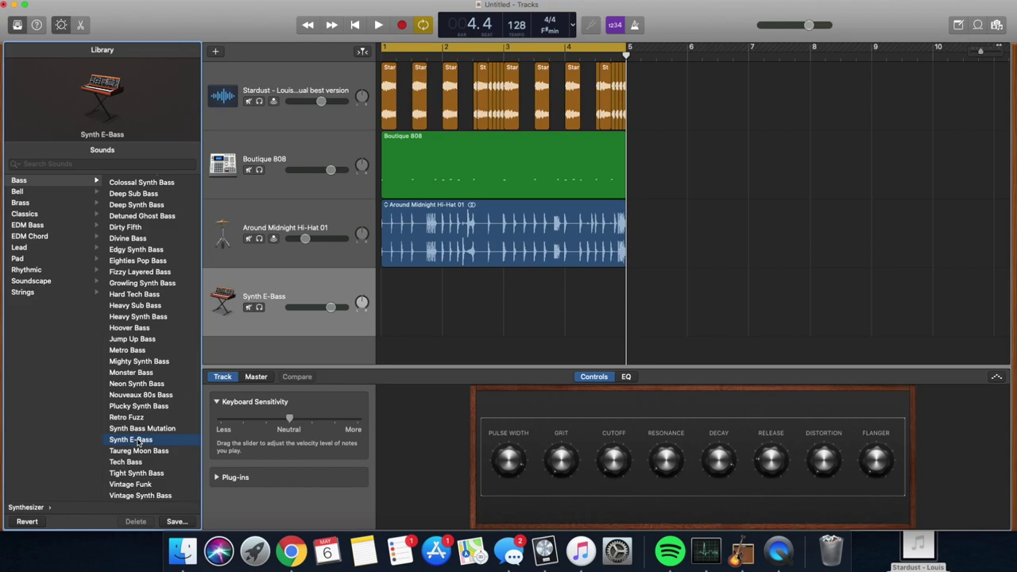
{"action": "left_click", "coordinate": [123, 318]}
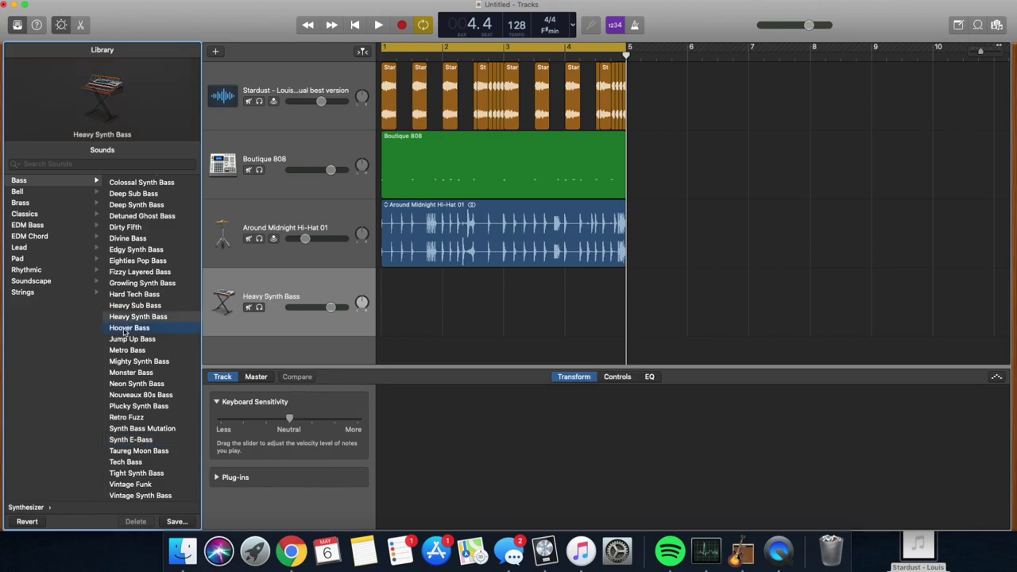
{"action": "left_click", "coordinate": [119, 328]}
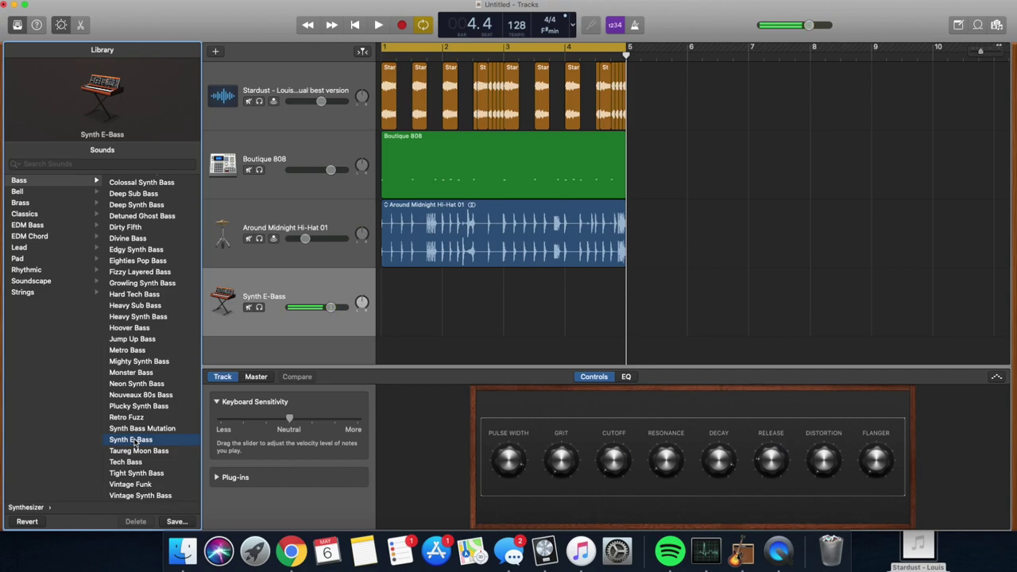
- Play the four-bar loop to rehearse a bass line with the Synth E-Bass, and stop playback
{"action": "key", "text": "space"}
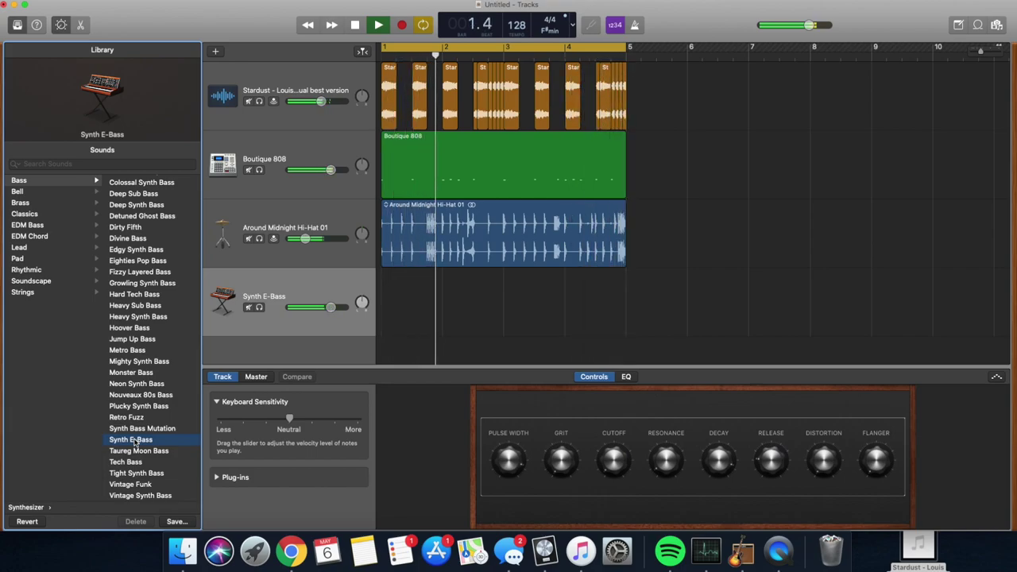
{"action": "key", "text": "space"}
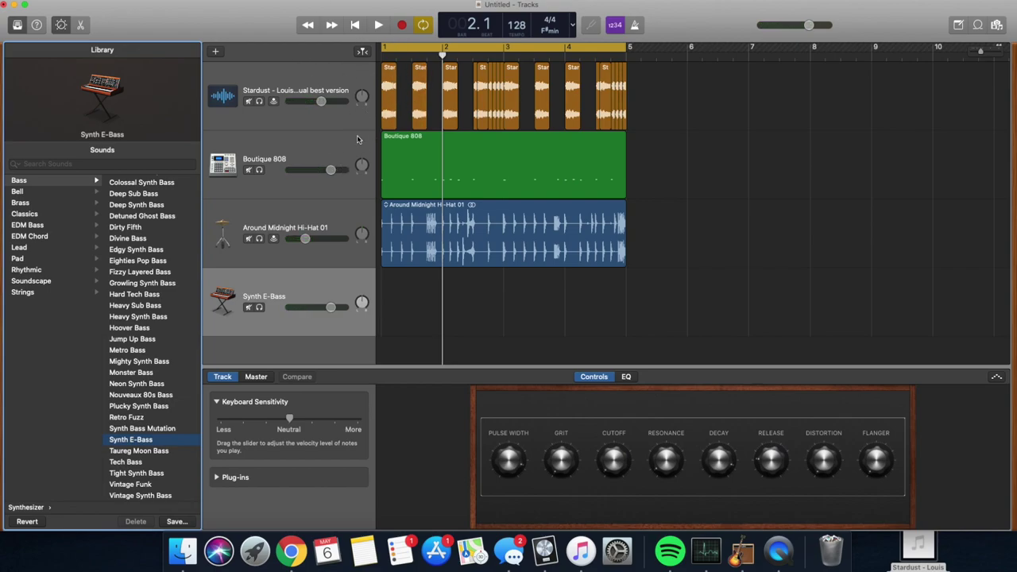
- Record a four-bar bass line on the Synth E-Bass track across bars 1 to 4, and stop the transport
{"action": "left_click", "coordinate": [401, 25]}
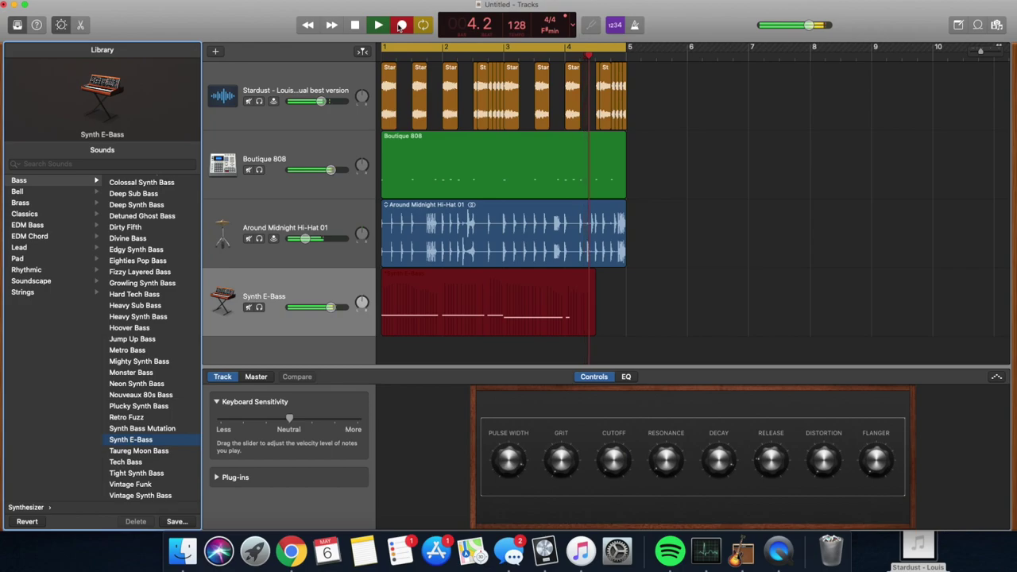
{"action": "left_click", "coordinate": [402, 25]}
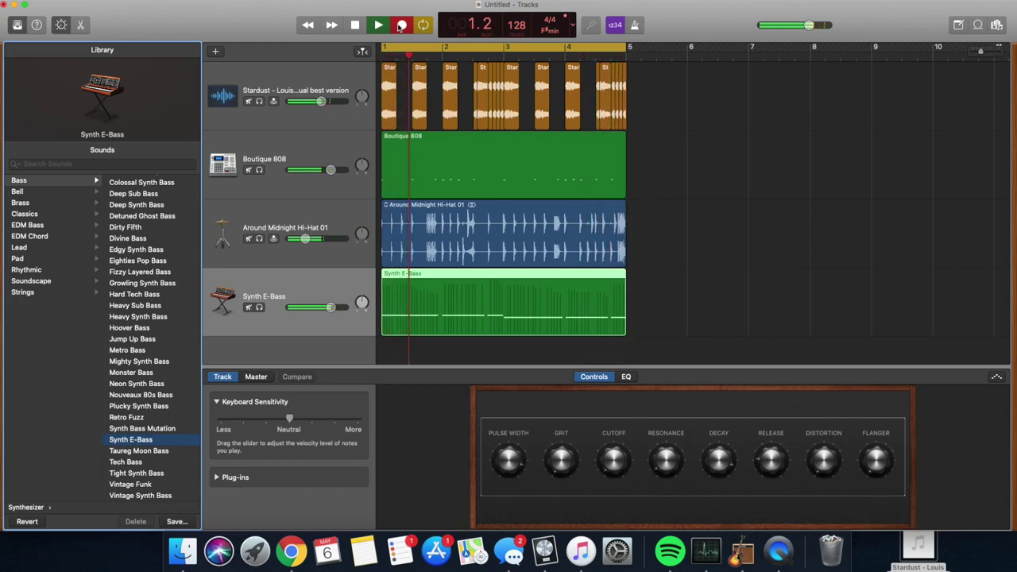
{"action": "key", "text": "space"}
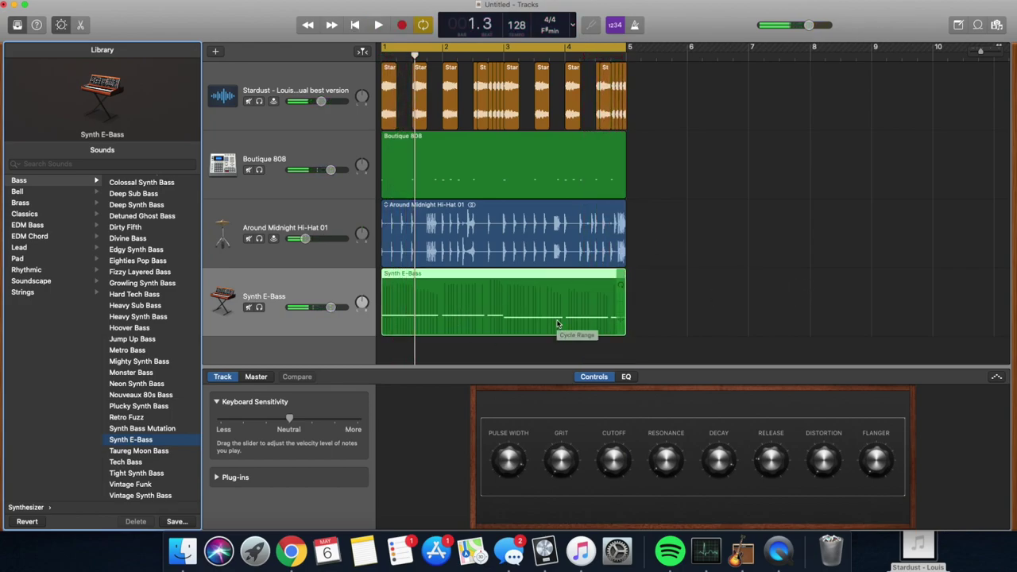
- Open the Synth E-Bass region in the piano roll and quantize all its notes to 1/8 Note
{"action": "left_click", "coordinate": [767, 272]}
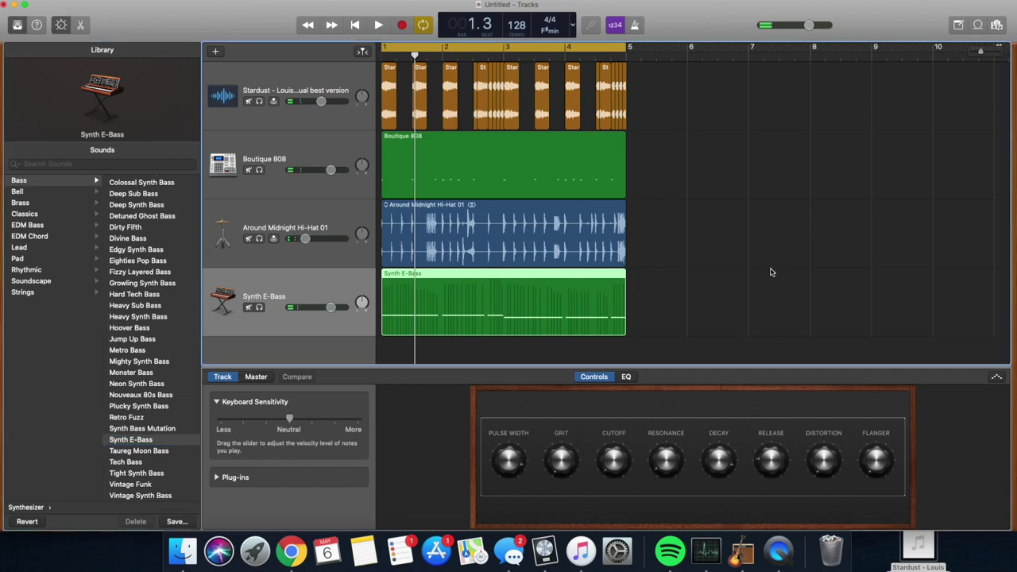
{"action": "double_click", "coordinate": [484, 301]}
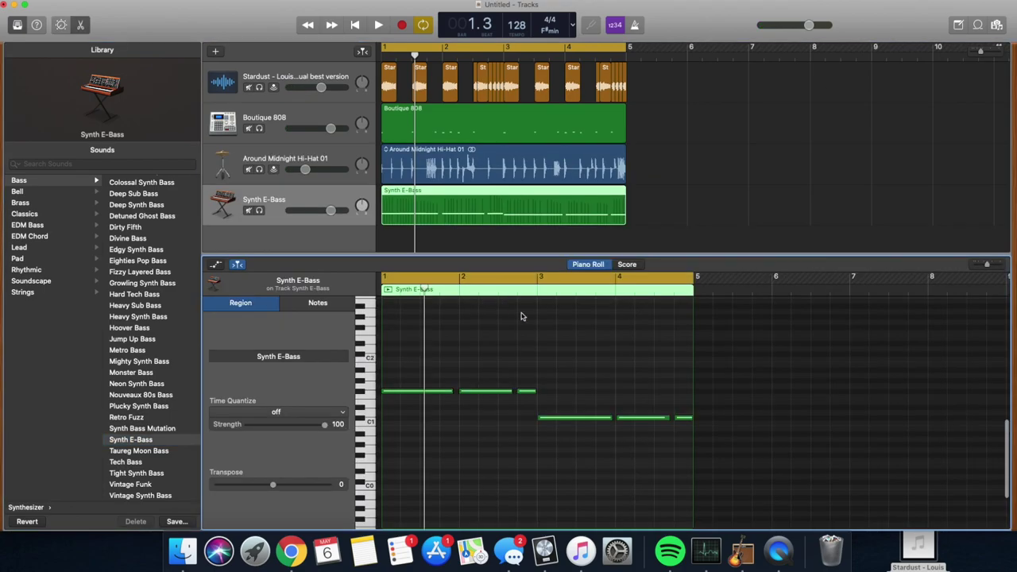
{"action": "left_click_drag", "start_coordinate": [755, 447], "coordinate": [453, 382]}
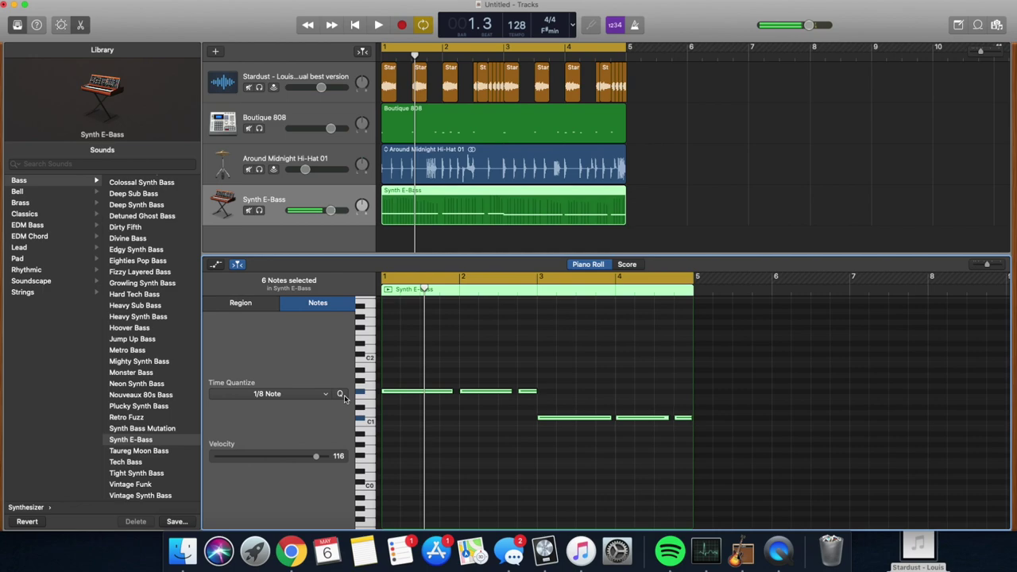
- Play back the loop with the quantized bass line, stop playback and close the note editor
{"action": "key", "text": "space"}
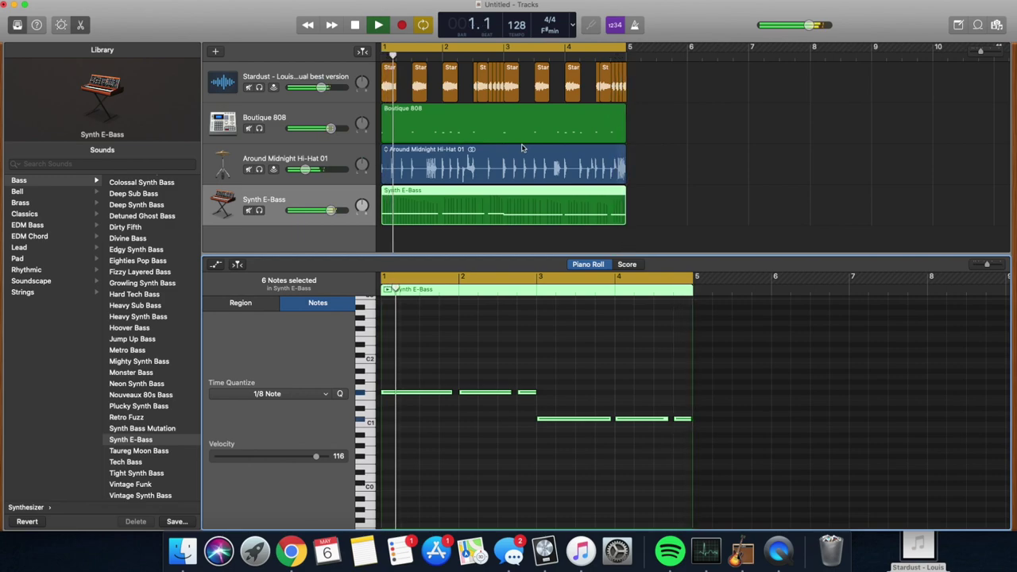
{"action": "key", "text": "space"}
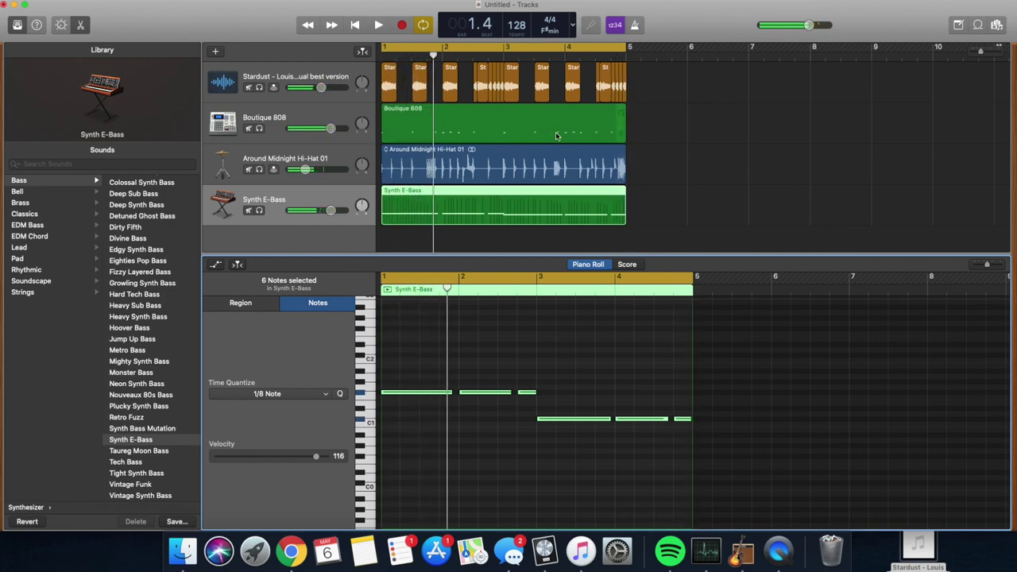
{"action": "left_click", "coordinate": [81, 25]}
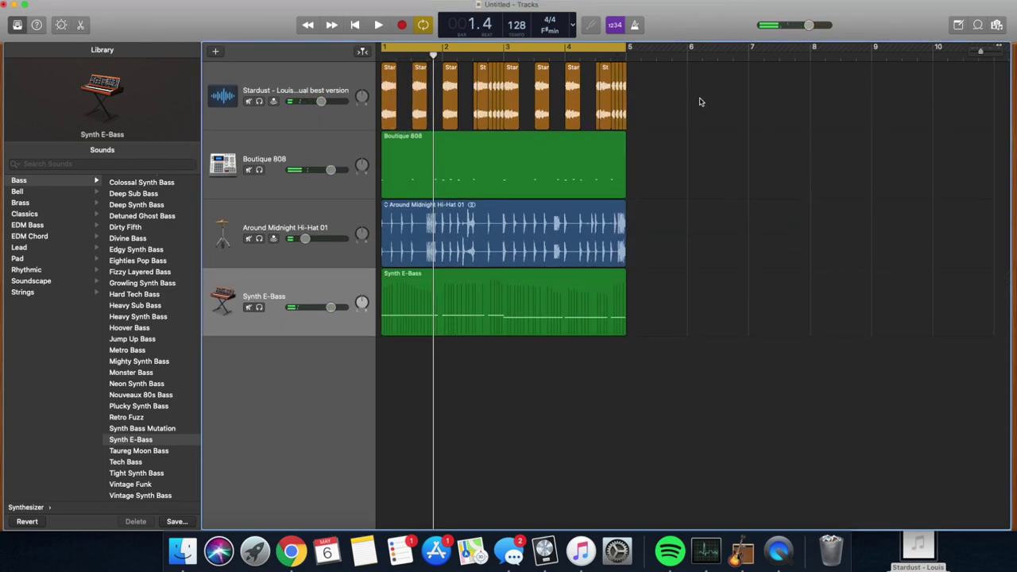
- Copy the first Stardust chop to bar 6 on the same track
{"action": "left_click_drag", "start_coordinate": [701, 98], "coordinate": [357, 80]}
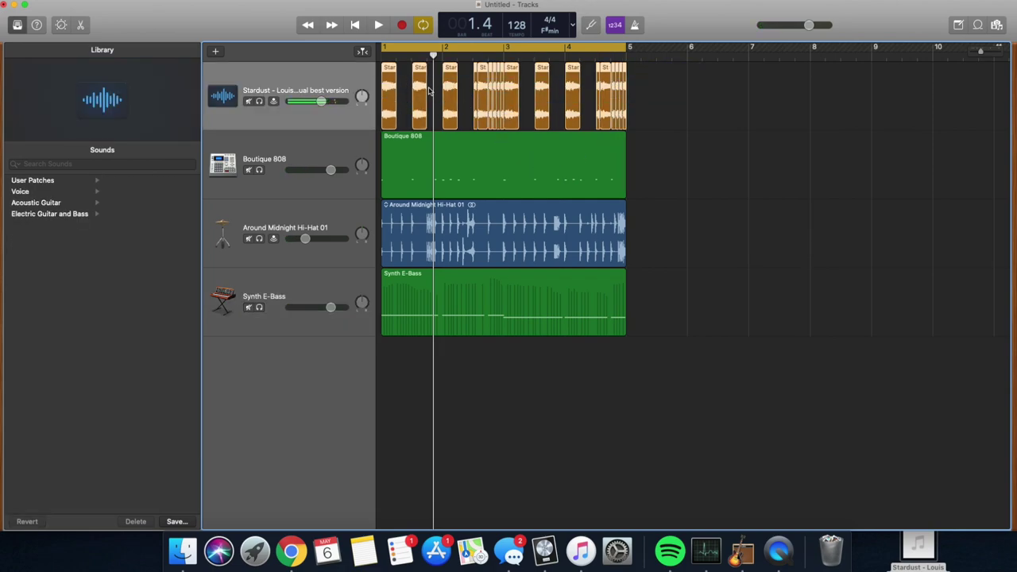
{"action": "left_click", "coordinate": [407, 99]}
{"action": "left_click", "coordinate": [393, 100]}
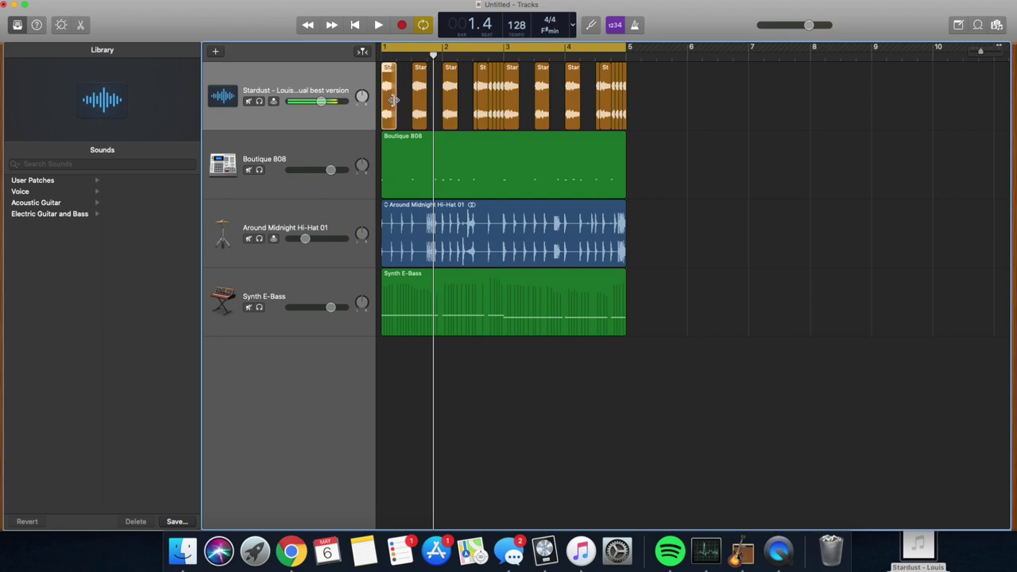
{"action": "left_click", "coordinate": [688, 60]}
{"action": "key", "text": "super+v"}
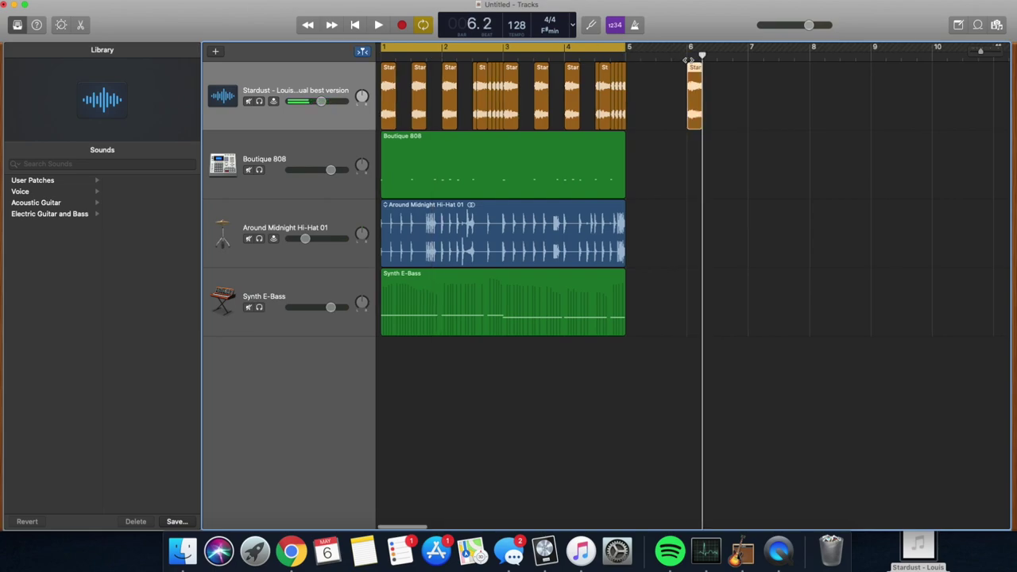
- Join all the Stardust chops in bars 1 to 4 into one merged region, creating a new audio file
{"action": "left_click_drag", "start_coordinate": [660, 93], "coordinate": [329, 54]}
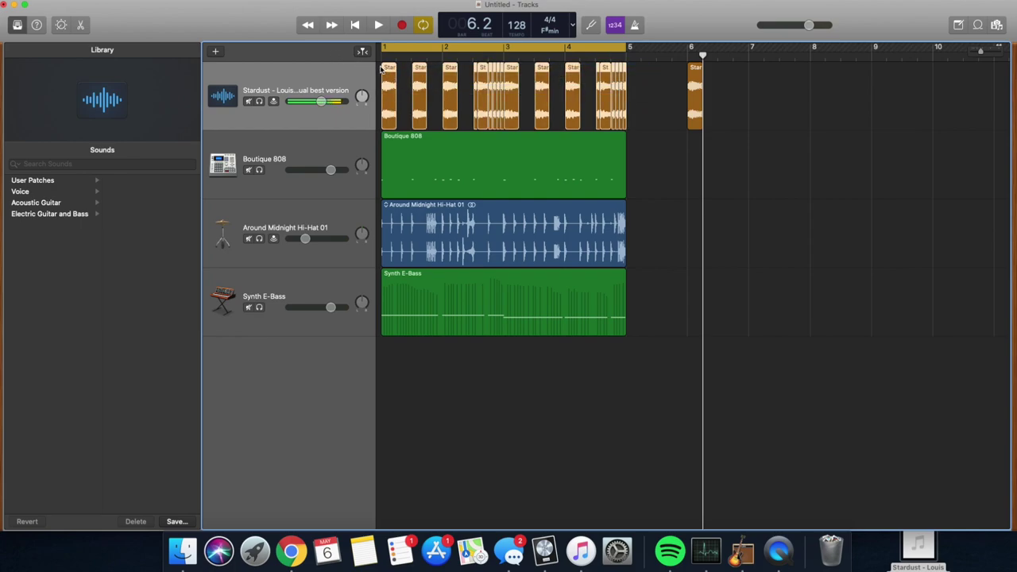
{"action": "left_click_drag", "start_coordinate": [389, 73], "coordinate": [380, 72]}
{"action": "key", "text": "super+j"}
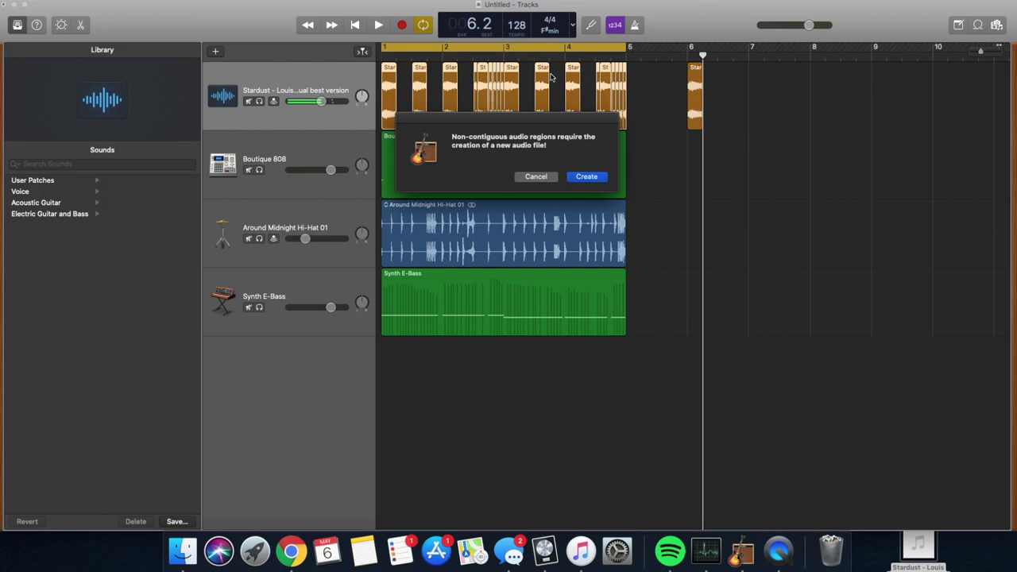
{"action": "left_click", "coordinate": [586, 176]}
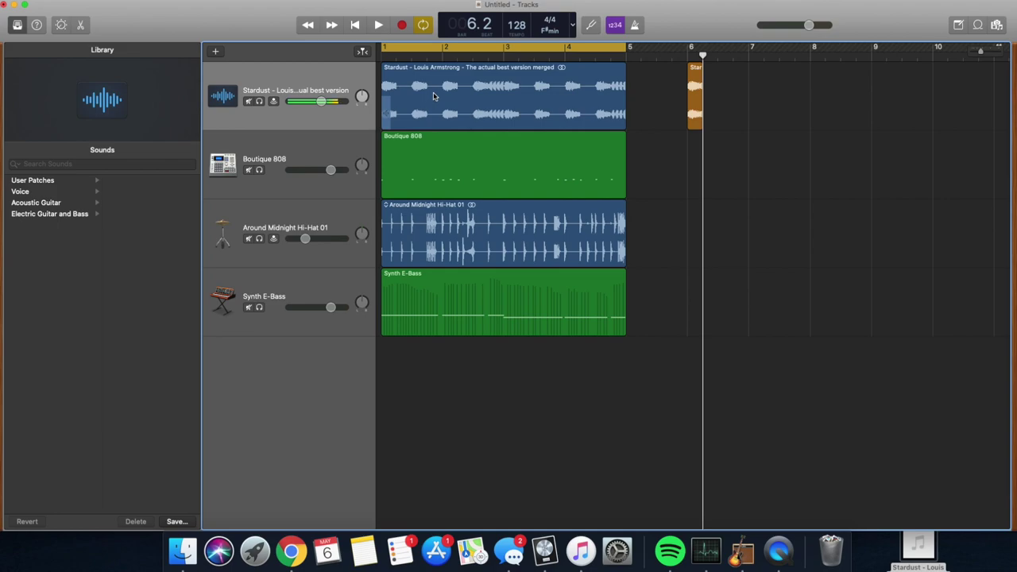
{"action": "left_click", "coordinate": [434, 96]}
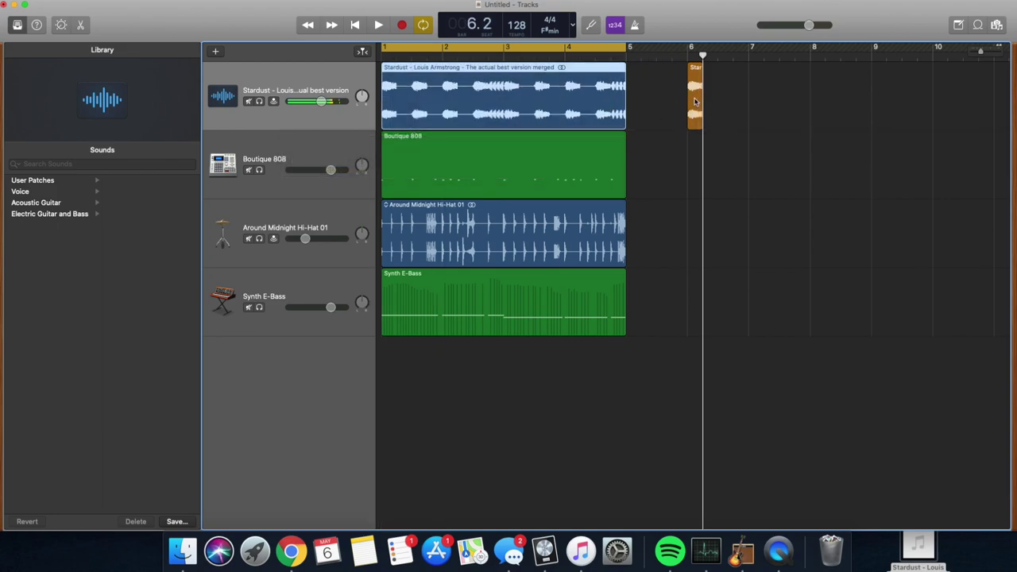
- Move the copied Stardust chop to bar 5 and lengthen it to four bars
{"action": "left_click_drag", "start_coordinate": [692, 98], "coordinate": [632, 103]}
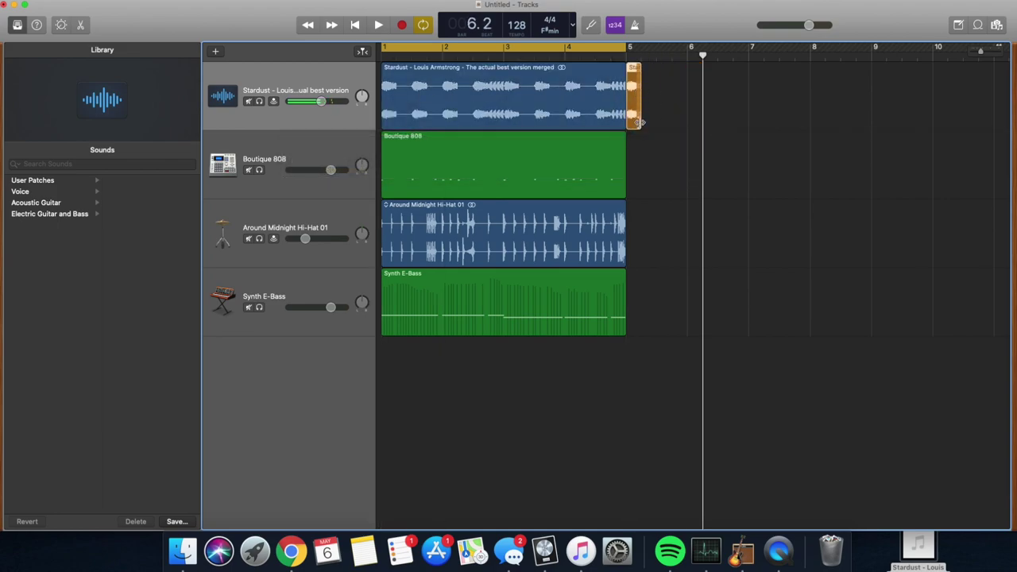
{"action": "scroll", "coordinate": [639, 123], "scroll_direction": "down", "scroll_amount": 5}
{"action": "scroll", "coordinate": [639, 122], "scroll_direction": "up", "scroll_amount": 2}
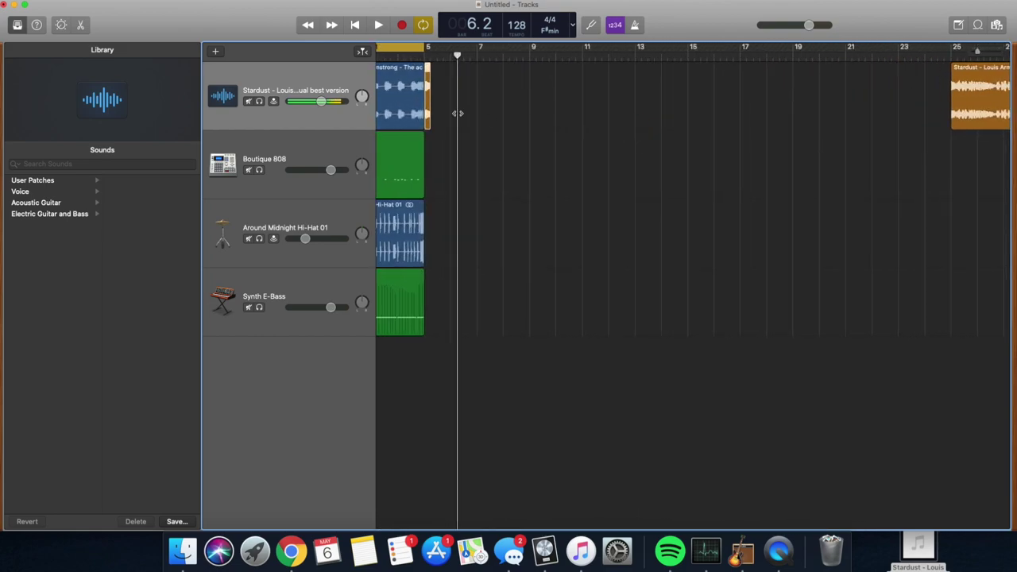
{"action": "scroll", "coordinate": [458, 113], "scroll_direction": "up", "scroll_amount": 5}
{"action": "left_click_drag", "start_coordinate": [450, 122], "coordinate": [833, 156]}
{"action": "key", "text": "super+Left"}
{"action": "key", "text": "super+Left"}
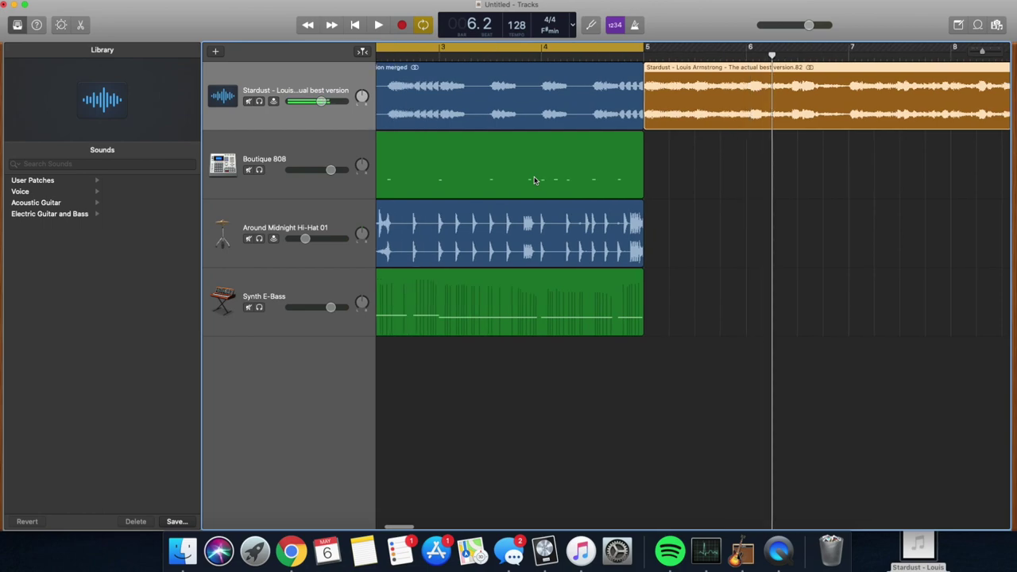
- Shift the regions of the four-bar loop on all tracks to start at bar 5, and place the unchopped Stardust region at bar 1
{"action": "left_click_drag", "start_coordinate": [609, 112], "coordinate": [761, 83]}
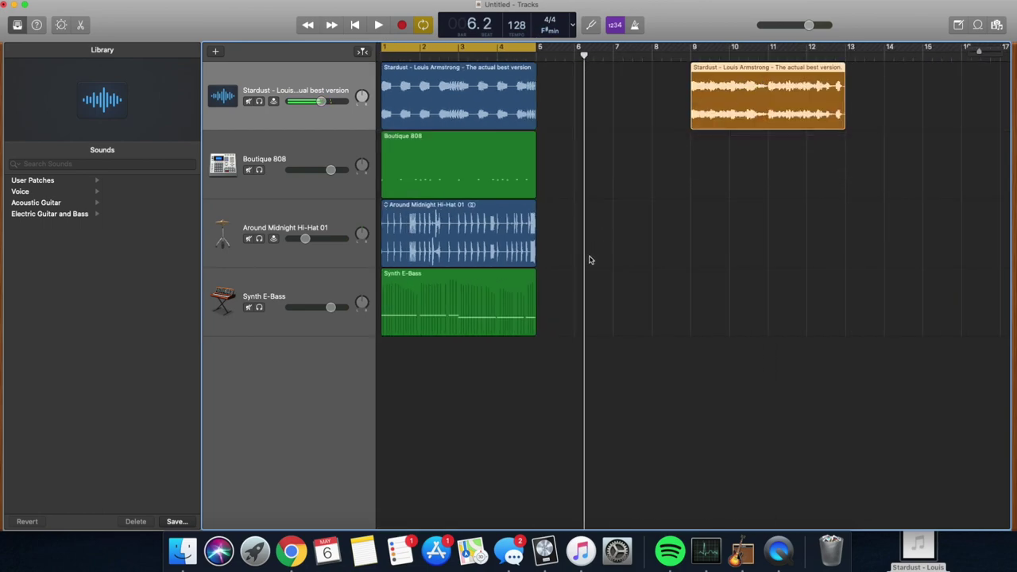
{"action": "left_click_drag", "start_coordinate": [570, 315], "coordinate": [532, 57]}
{"action": "left_click_drag", "start_coordinate": [399, 83], "coordinate": [555, 84]}
{"action": "left_click_drag", "start_coordinate": [706, 83], "coordinate": [397, 83]}
- Turn off the cycle range, play the arrangement from the beginning through bar 8, and stop playback
{"action": "left_click", "coordinate": [422, 24]}
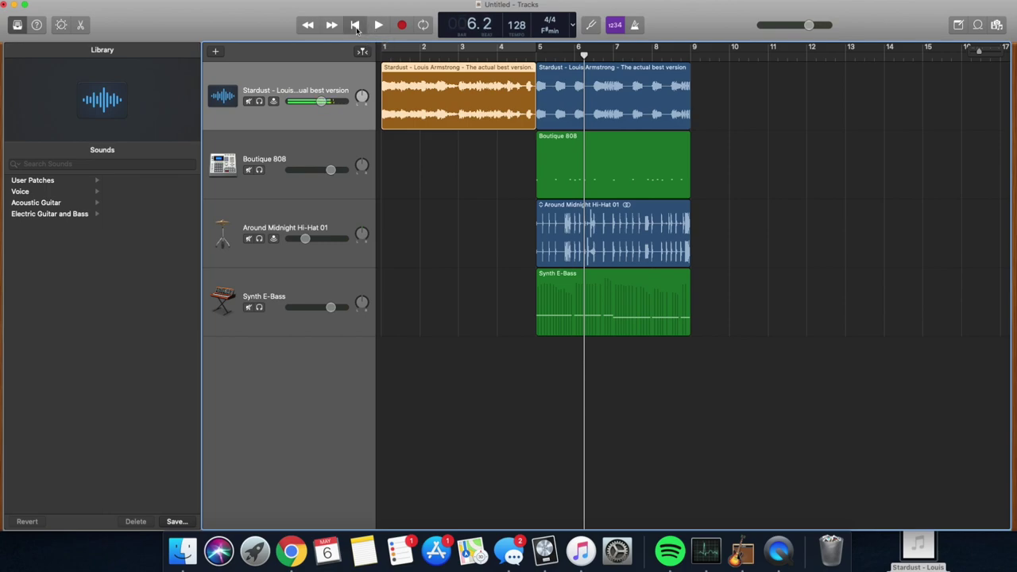
{"action": "left_click", "coordinate": [355, 24]}
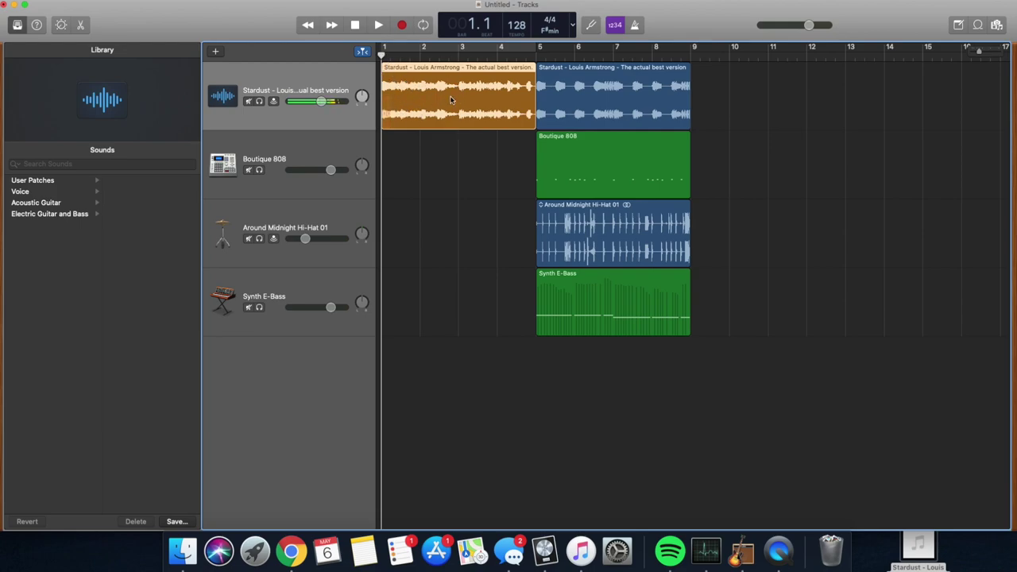
{"action": "key", "text": "space"}
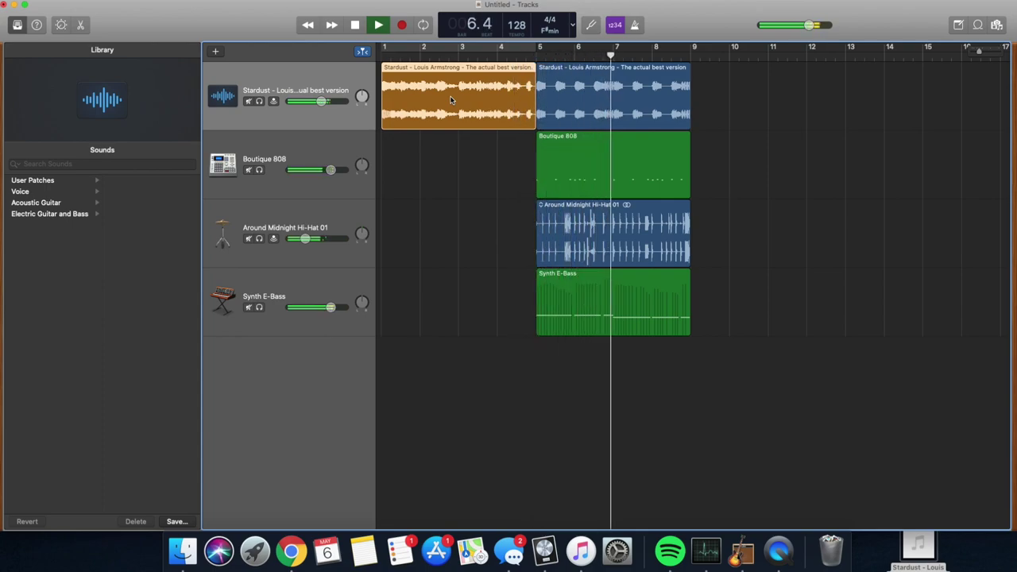
{"action": "scroll", "coordinate": [476, 204], "scroll_direction": "right", "scroll_amount": 5}
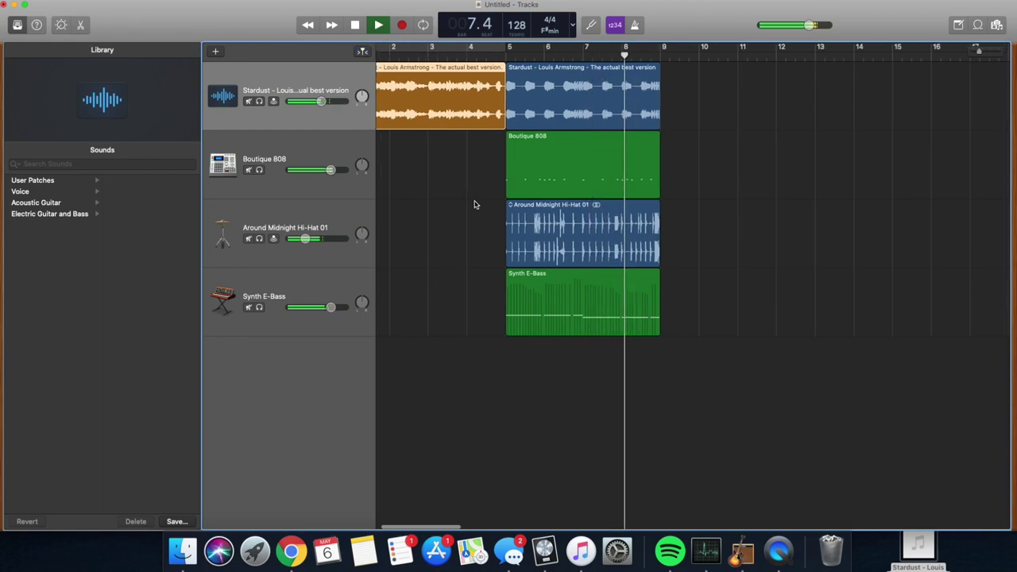
{"action": "scroll", "coordinate": [475, 204], "scroll_direction": "left", "scroll_amount": 2}
{"action": "key", "text": "space"}
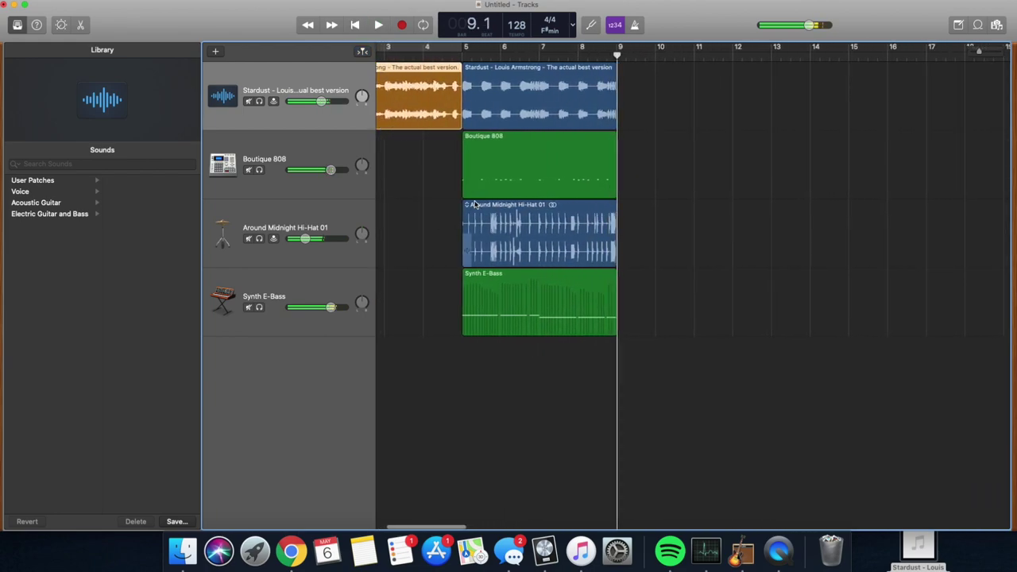
- Move the Around Midnight Hi-Hat 01, Synth E-Bass and Boutique 808 regions to start at bar 9
{"action": "left_click", "coordinate": [706, 296]}
{"action": "left_click_drag", "start_coordinate": [705, 296], "coordinate": [591, 228]}
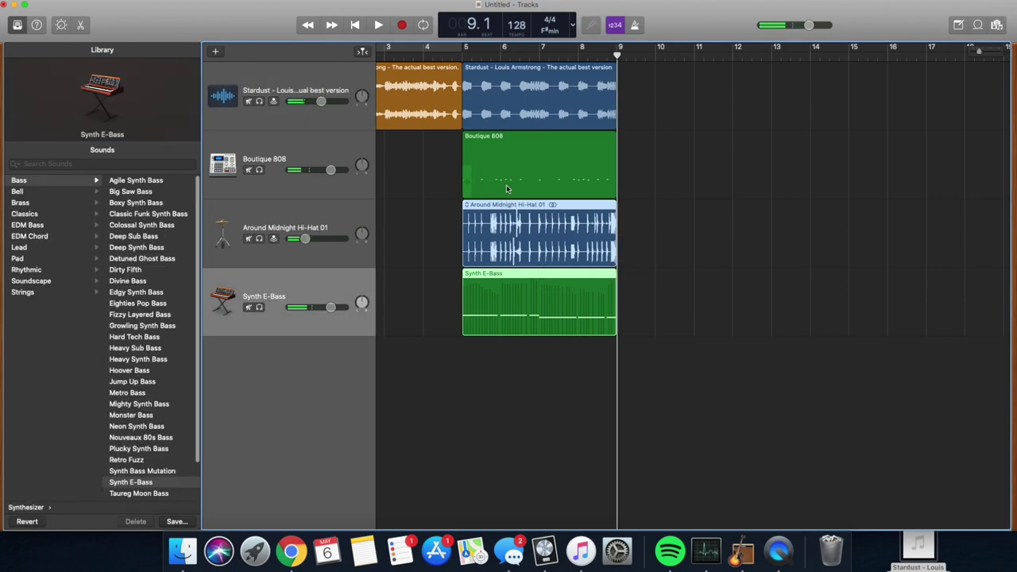
{"action": "left_click_drag", "start_coordinate": [591, 228], "coordinate": [656, 244]}
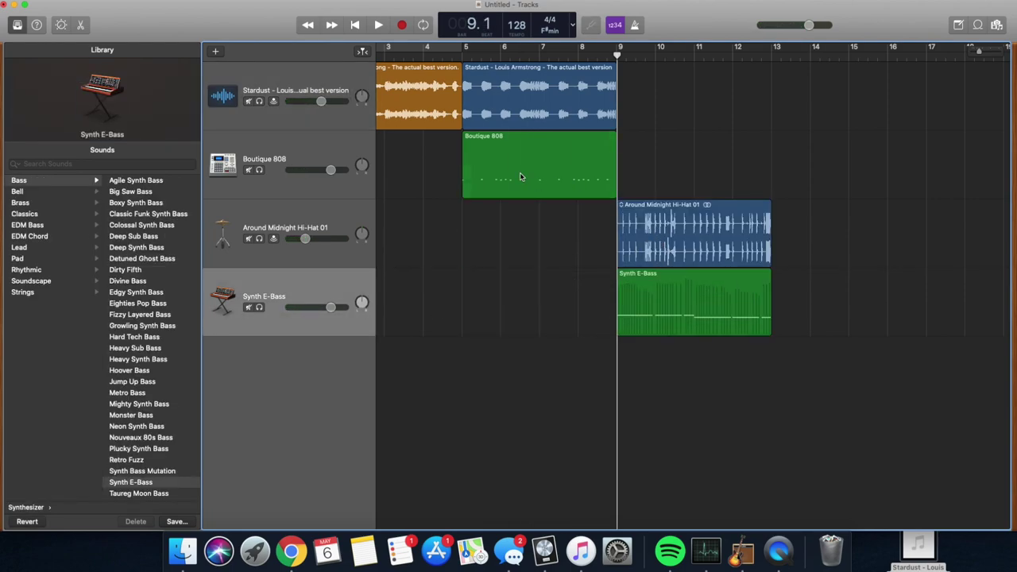
{"action": "left_click_drag", "start_coordinate": [523, 177], "coordinate": [677, 180]}
- Try the Synth E-Bass region at bar 5 under the merged Stardust chops, and play that section from bar 5
{"action": "left_click_drag", "start_coordinate": [665, 288], "coordinate": [509, 310]}
{"action": "left_click", "coordinate": [460, 58]}
{"action": "key", "text": "space"}
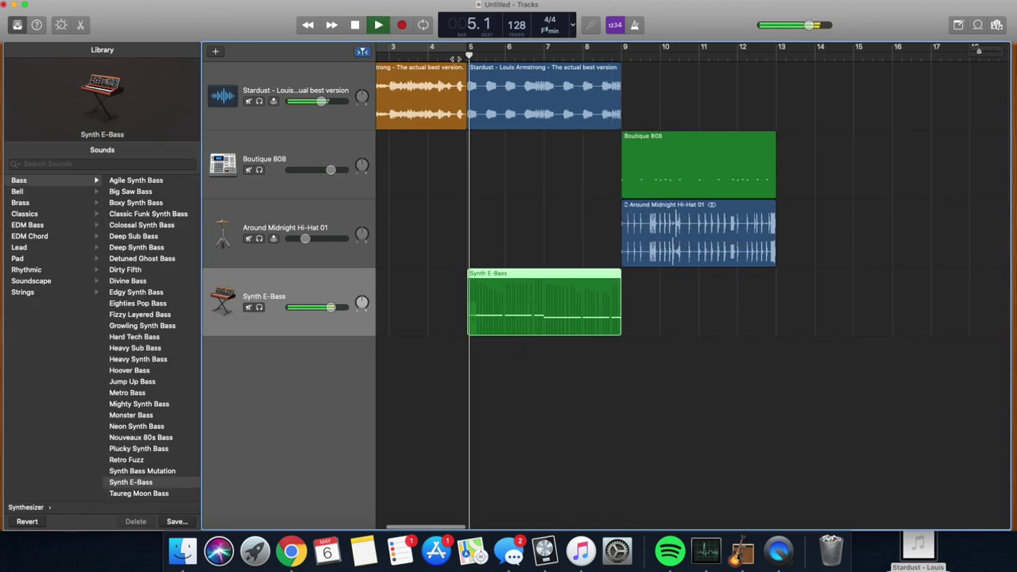
{"action": "scroll", "coordinate": [643, 411], "scroll_direction": "left", "scroll_amount": 1}
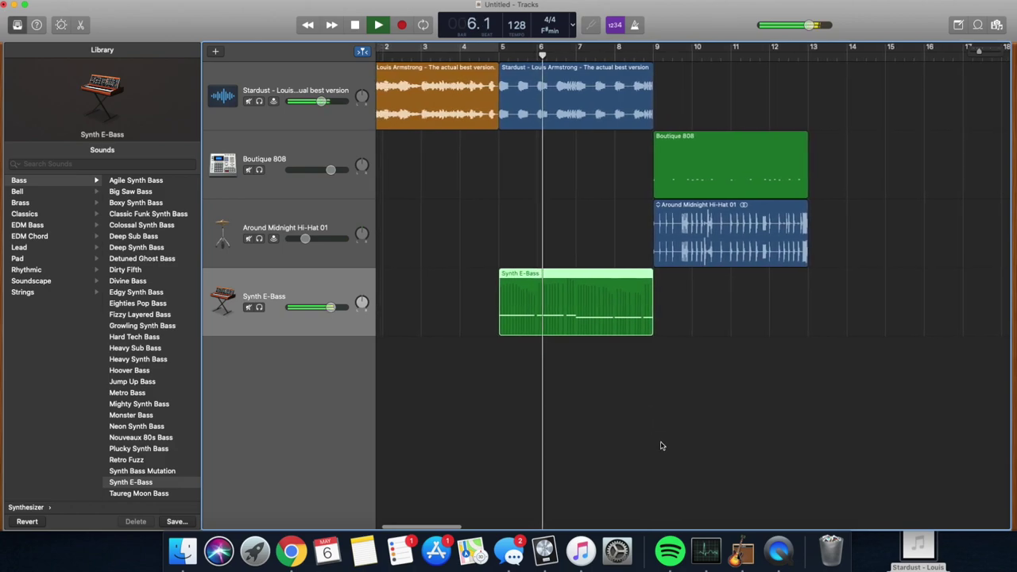
{"action": "key", "text": "space"}
- Place the hi-hat at bar 5 and the Synth E-Bass at bar 9, and loop the hi-hat and merged Stardust regions up to bar 13
{"action": "left_click_drag", "start_coordinate": [574, 301], "coordinate": [540, 228]}
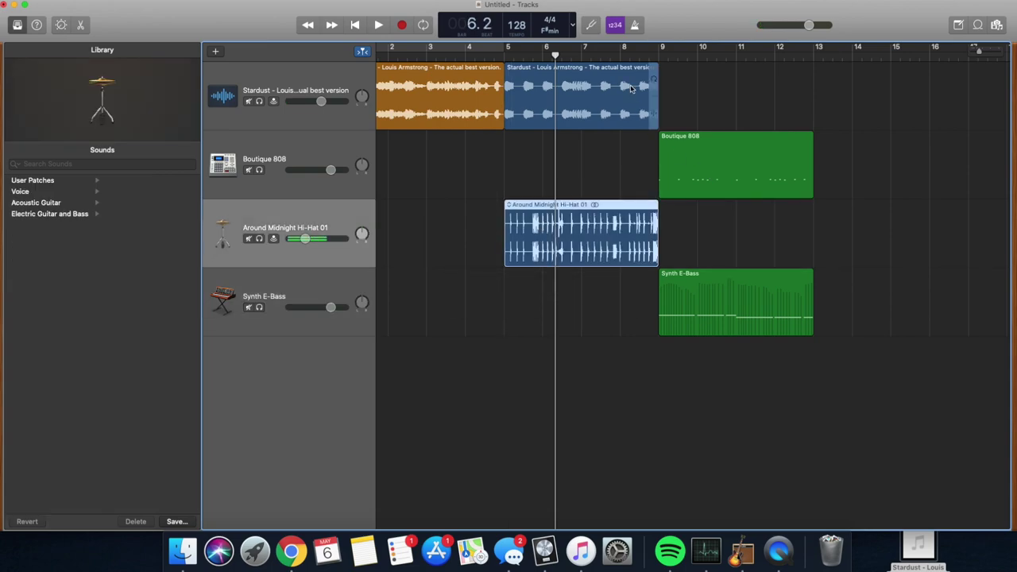
{"action": "left_click_drag", "start_coordinate": [658, 72], "coordinate": [813, 135]}
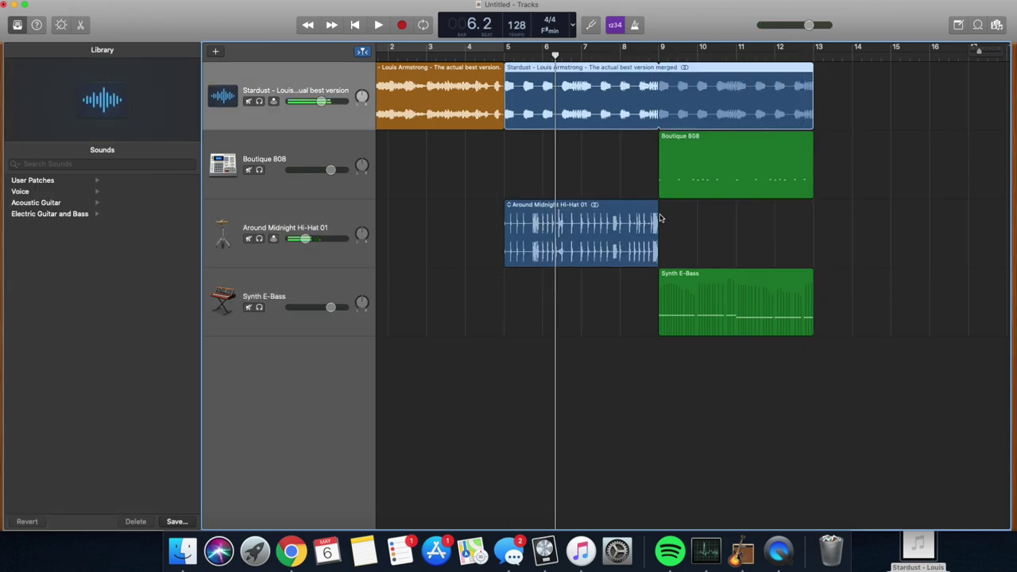
{"action": "left_click_drag", "start_coordinate": [707, 213], "coordinate": [811, 258]}
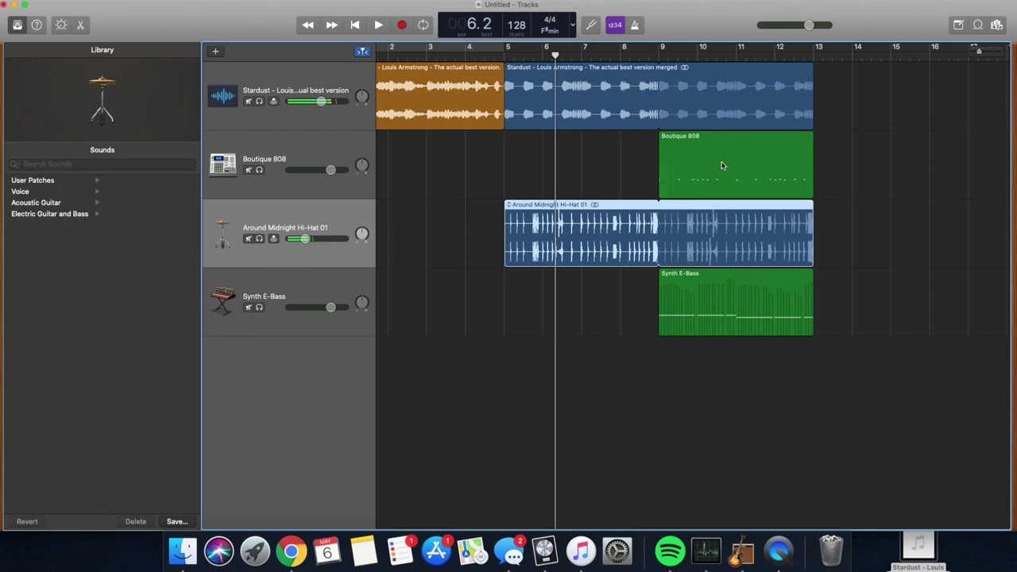
{"action": "left_click", "coordinate": [722, 164]}
{"action": "left_click", "coordinate": [712, 270]}
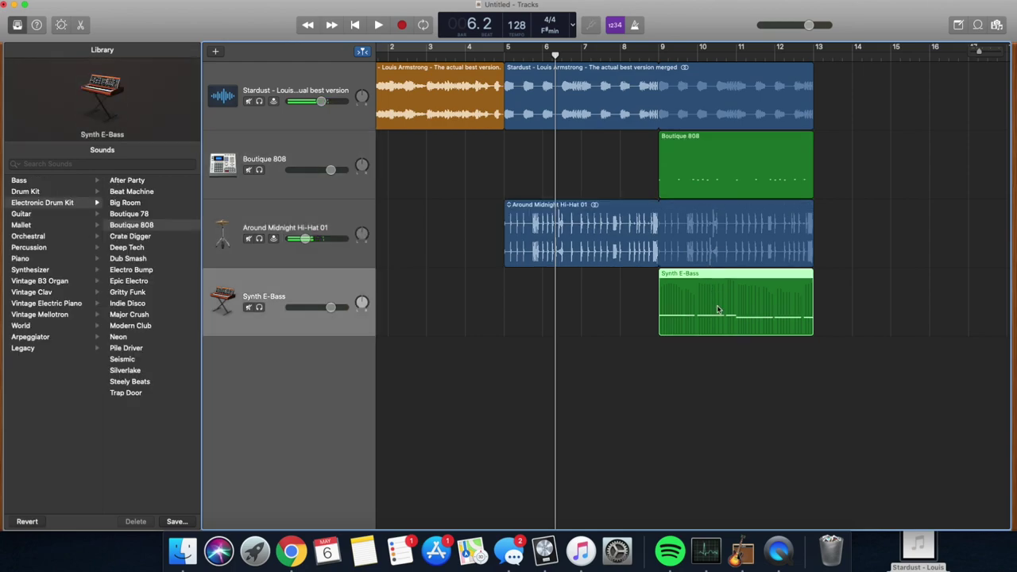
- Play the arrangement from bar 5 past the end of the loops at bar 13, and stop playback
{"action": "left_click", "coordinate": [503, 54]}
{"action": "key", "text": "space"}
{"action": "scroll", "coordinate": [552, 154], "scroll_direction": "left", "scroll_amount": 3}
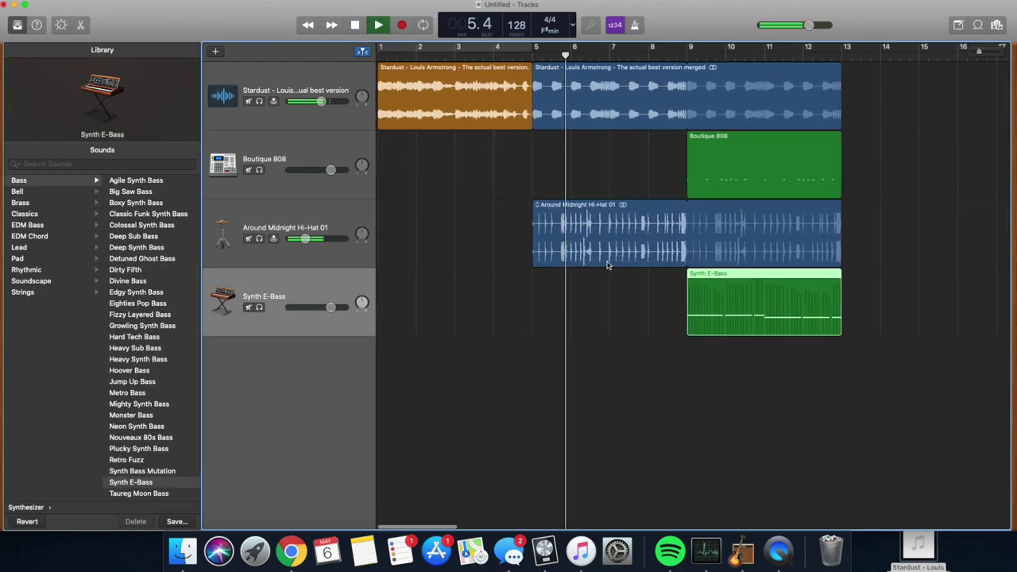
{"action": "scroll", "coordinate": [621, 320], "scroll_direction": "right", "scroll_amount": 5}
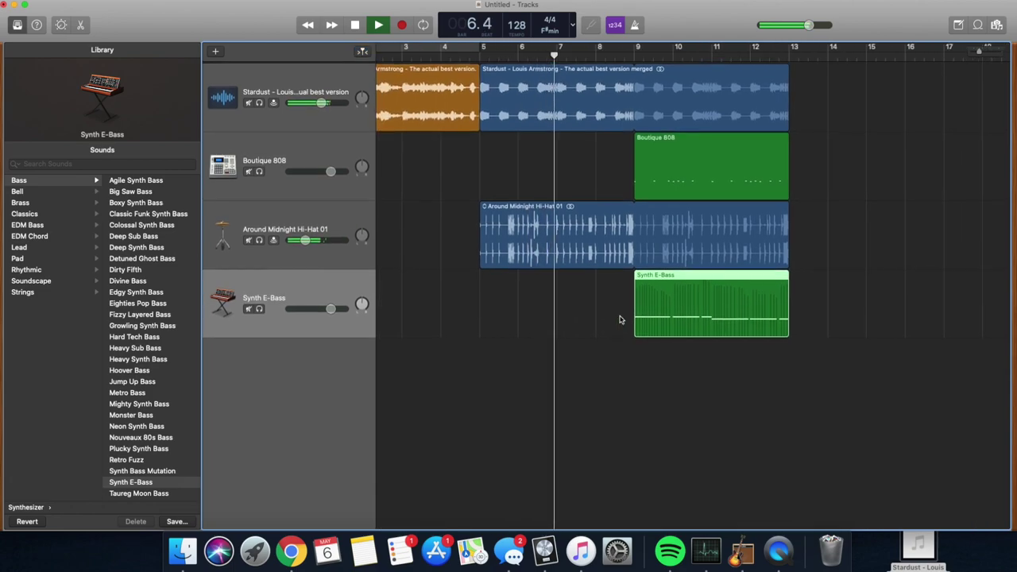
{"action": "scroll", "coordinate": [621, 319], "scroll_direction": "right", "scroll_amount": 3}
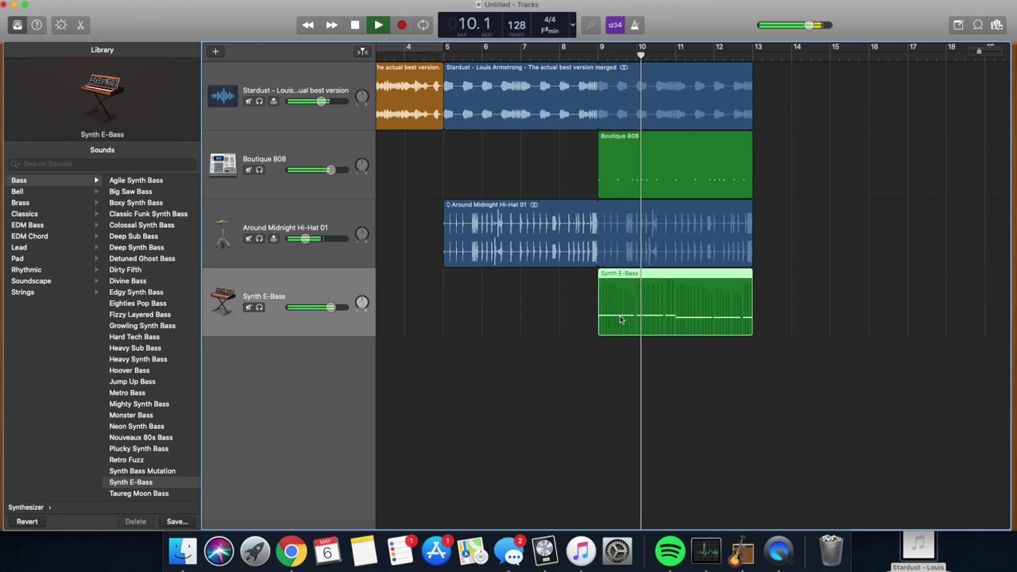
{"action": "scroll", "coordinate": [621, 319], "scroll_direction": "right", "scroll_amount": 3}
{"action": "scroll", "coordinate": [621, 320], "scroll_direction": "right", "scroll_amount": 9}
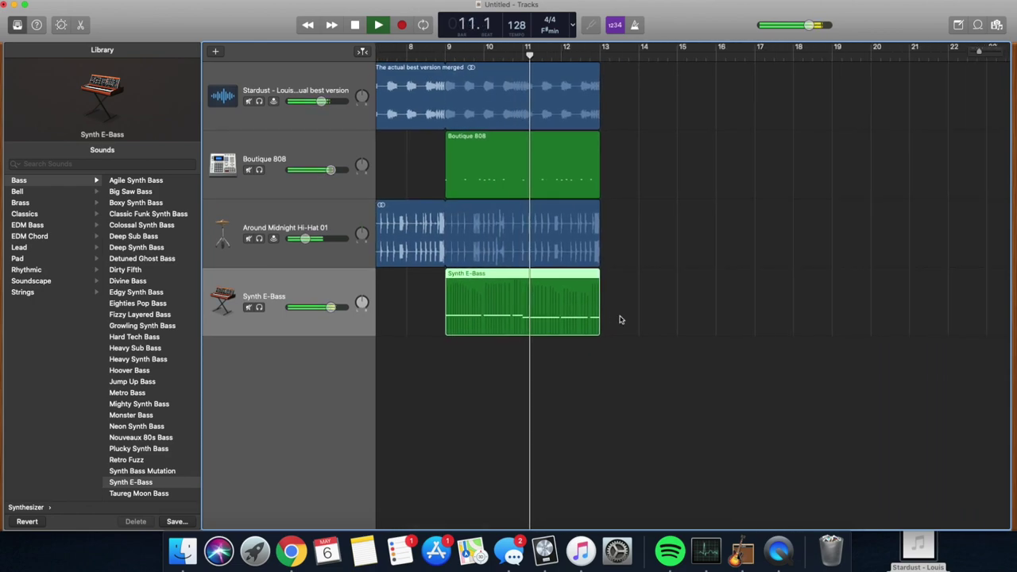
{"action": "scroll", "coordinate": [620, 319], "scroll_direction": "down", "scroll_amount": 3}
{"action": "scroll", "coordinate": [621, 320], "scroll_direction": "down", "scroll_amount": 3}
{"action": "scroll", "coordinate": [621, 319], "scroll_direction": "up", "scroll_amount": 5}
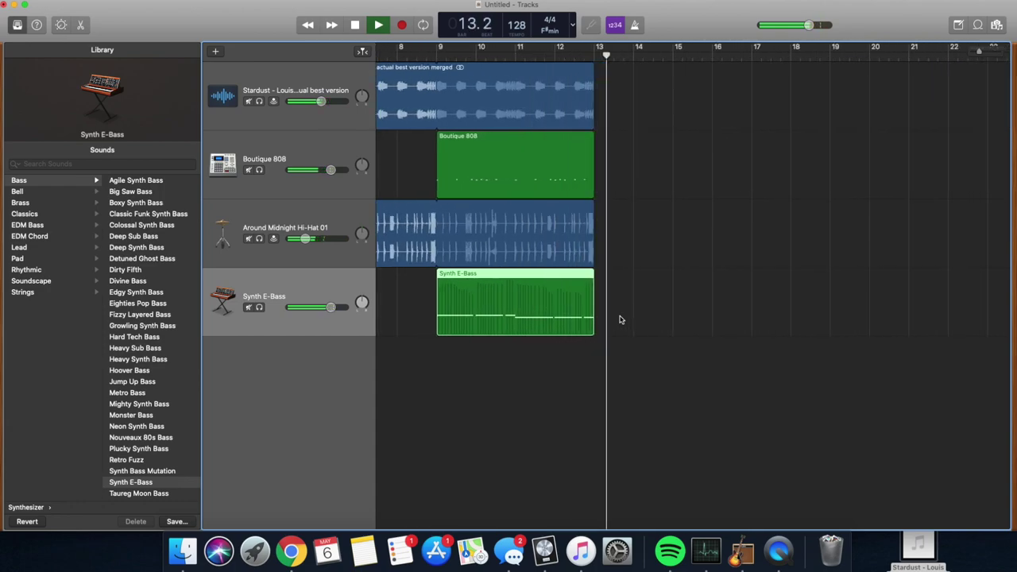
{"action": "key", "text": "space"}
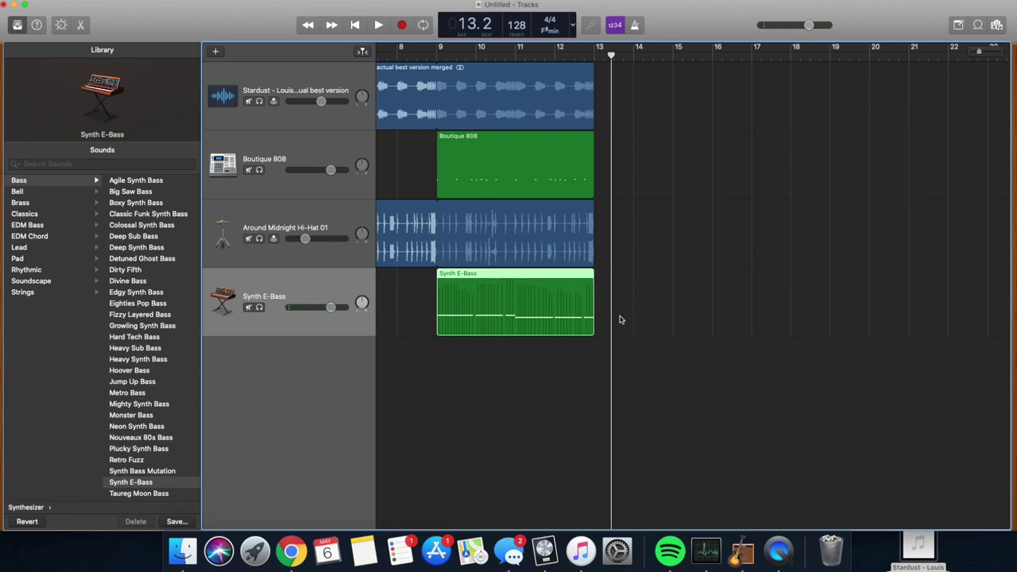
{"action": "scroll", "coordinate": [623, 319], "scroll_direction": "down", "scroll_amount": 3}
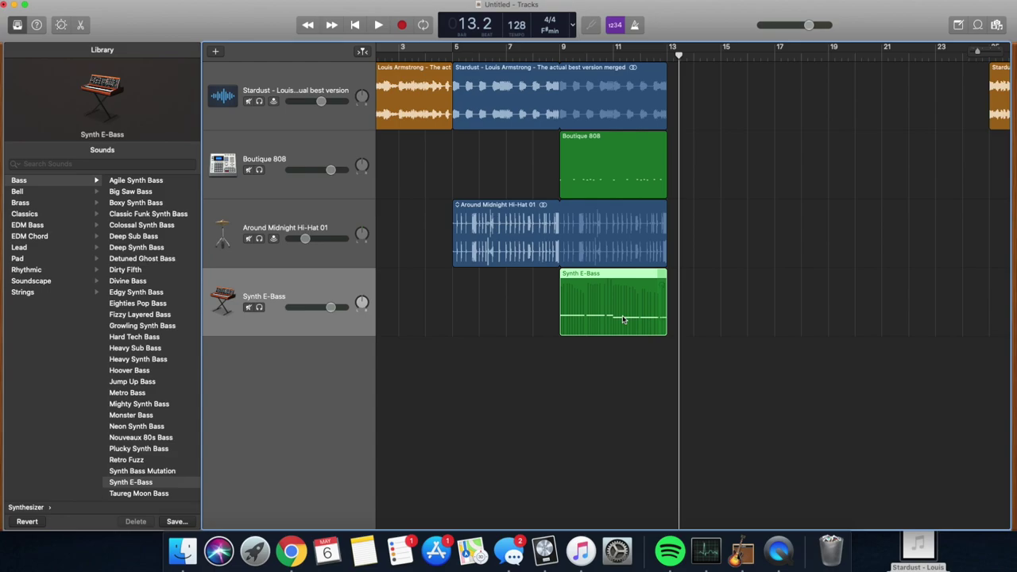
{"action": "scroll", "coordinate": [689, 323], "scroll_direction": "left", "scroll_amount": 2}
{"action": "scroll", "coordinate": [689, 323], "scroll_direction": "down", "scroll_amount": 3}
{"action": "scroll", "coordinate": [689, 323], "scroll_direction": "up", "scroll_amount": 3}
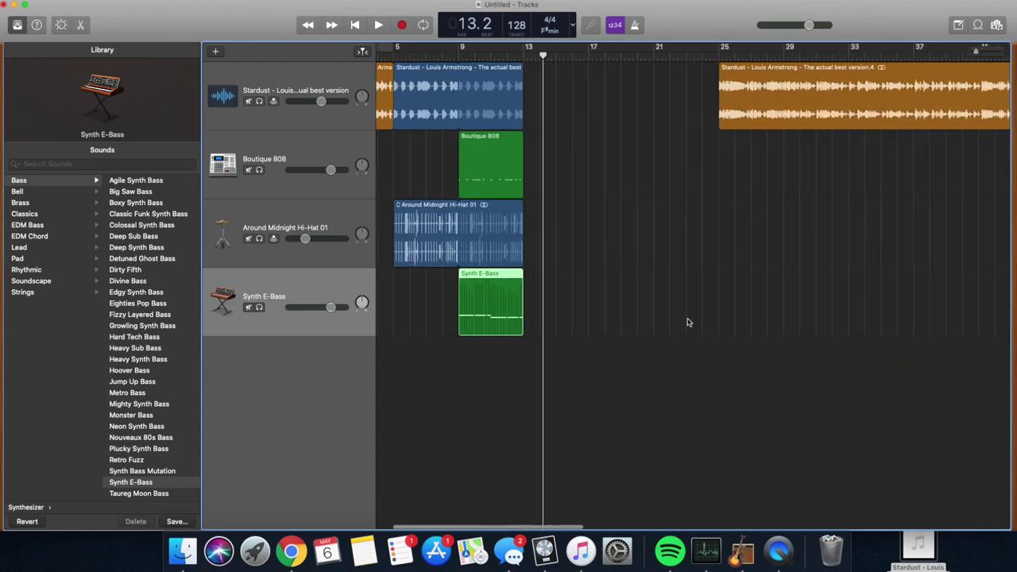
{"action": "scroll", "coordinate": [689, 322], "scroll_direction": "left", "scroll_amount": 5}
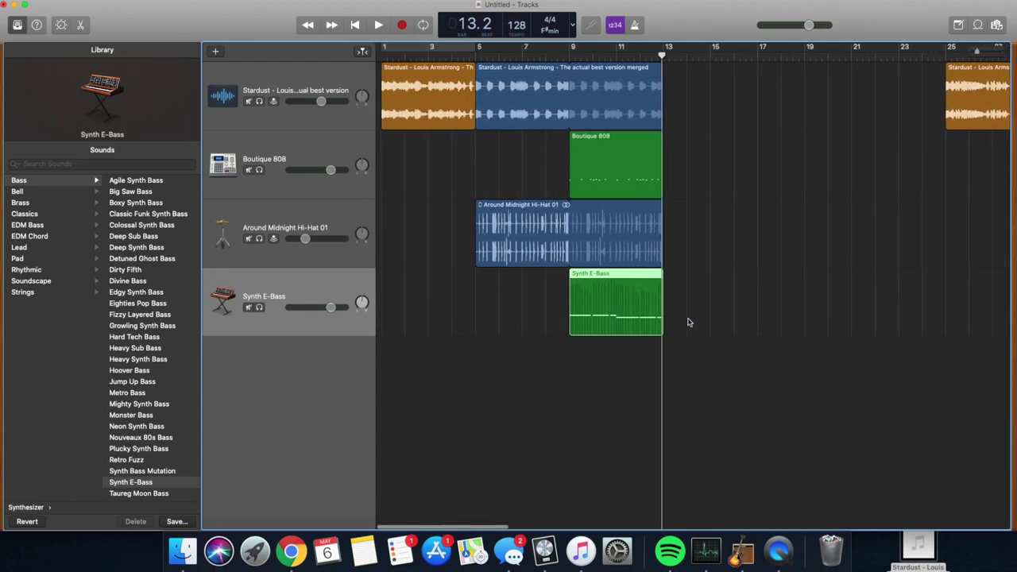